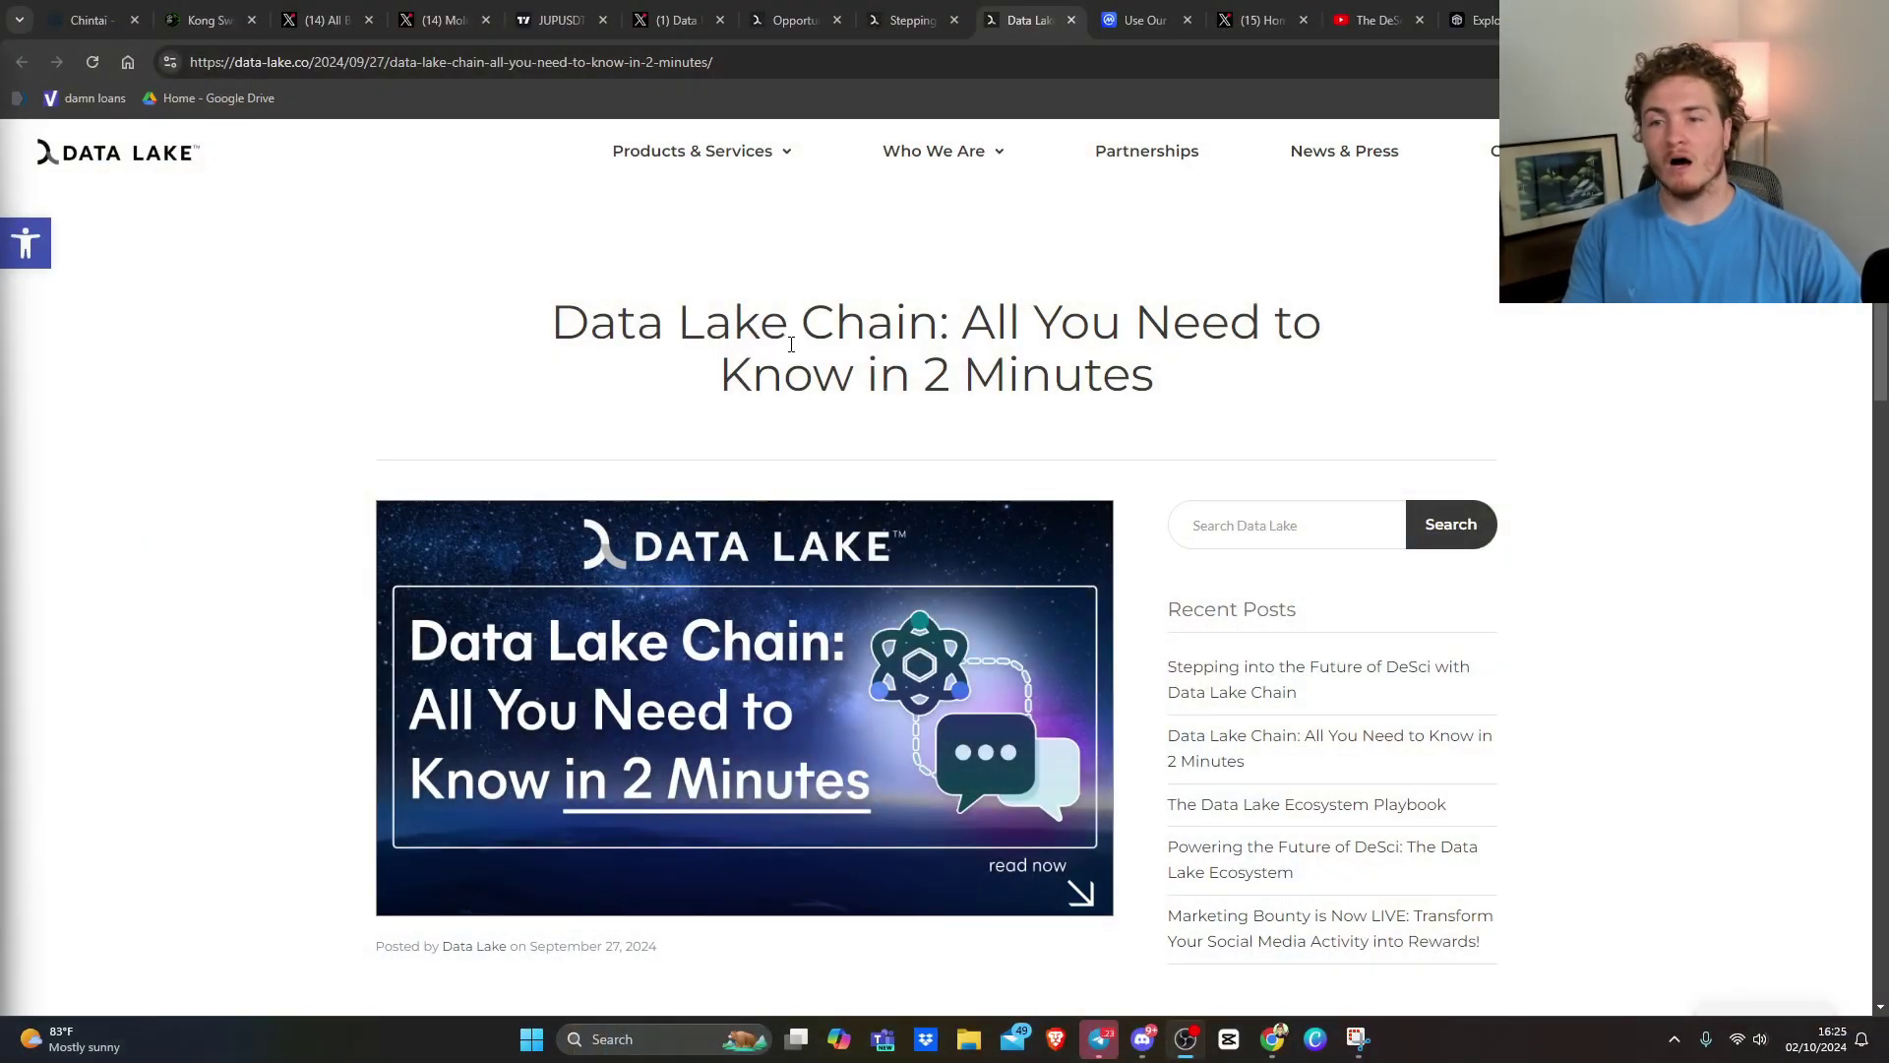
{"action": "scroll", "coordinate": [985, 510], "scroll_direction": "down", "scroll_amount": 3}
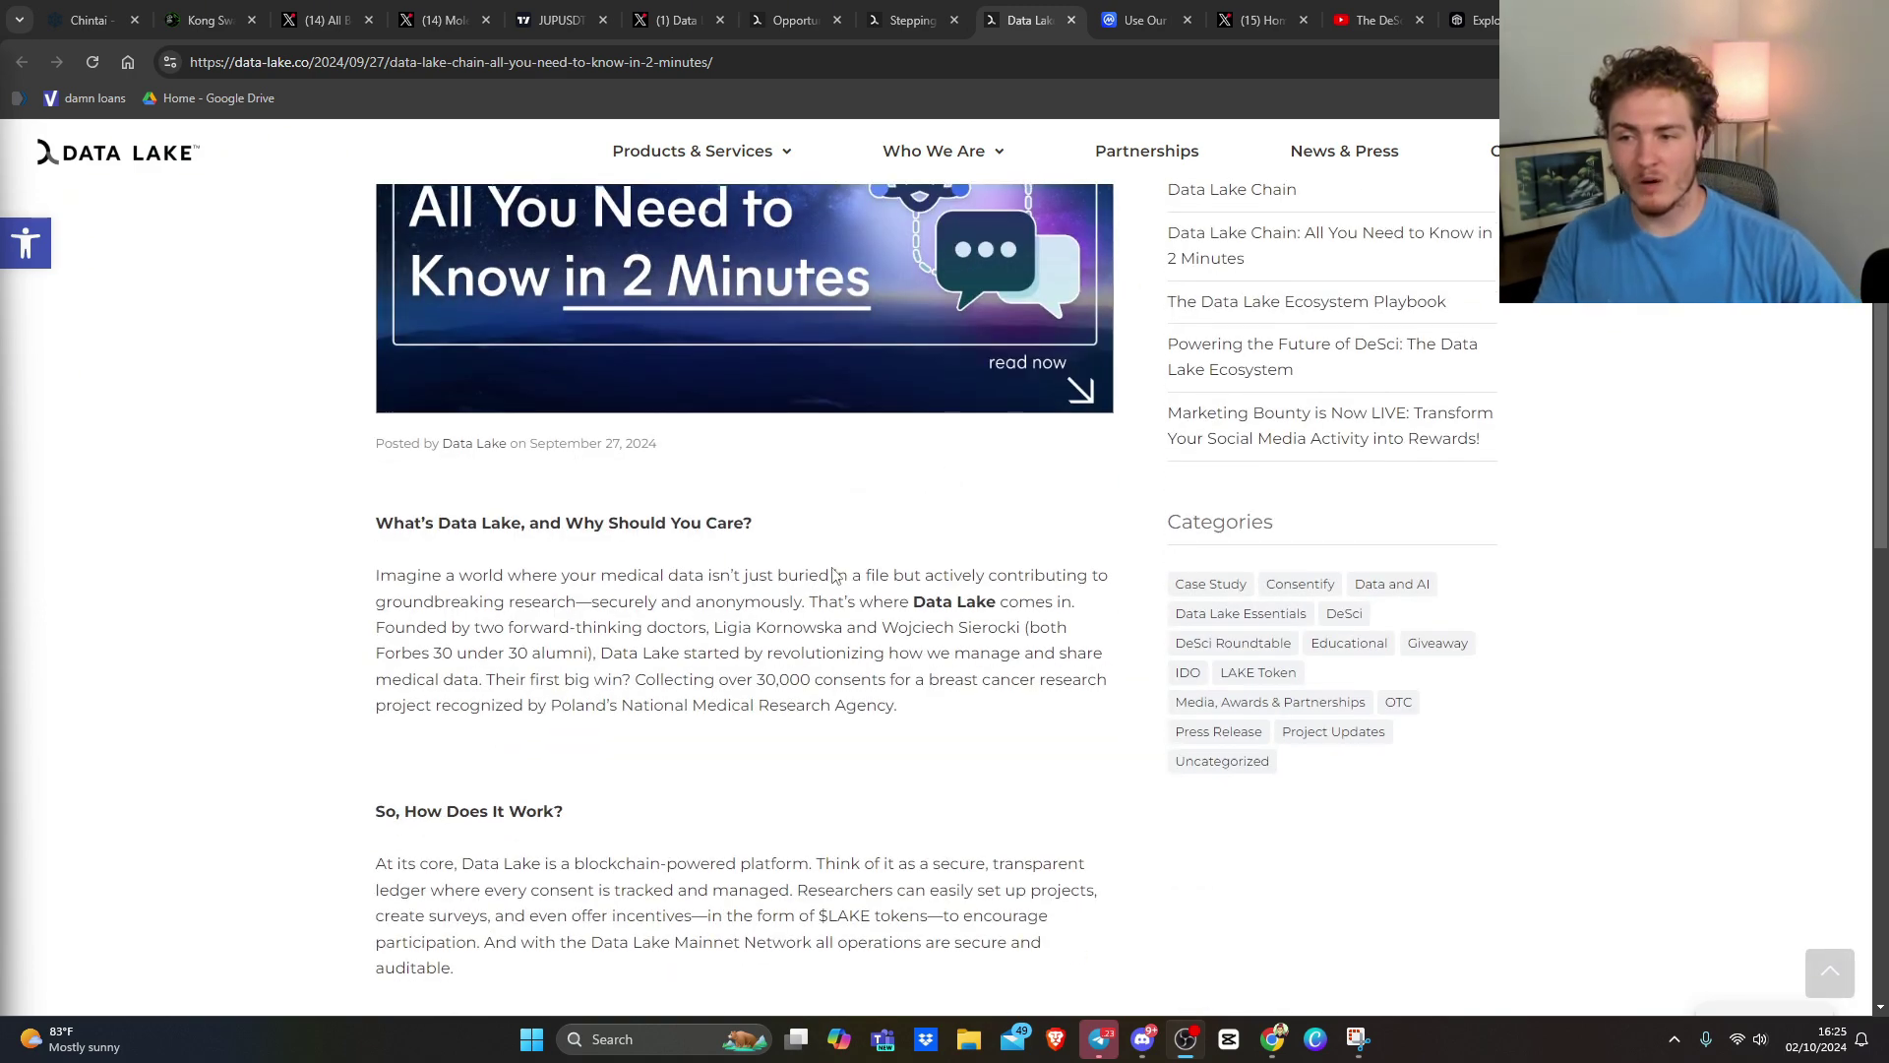
{"action": "scroll", "coordinate": [826, 570], "scroll_direction": "down", "scroll_amount": 1}
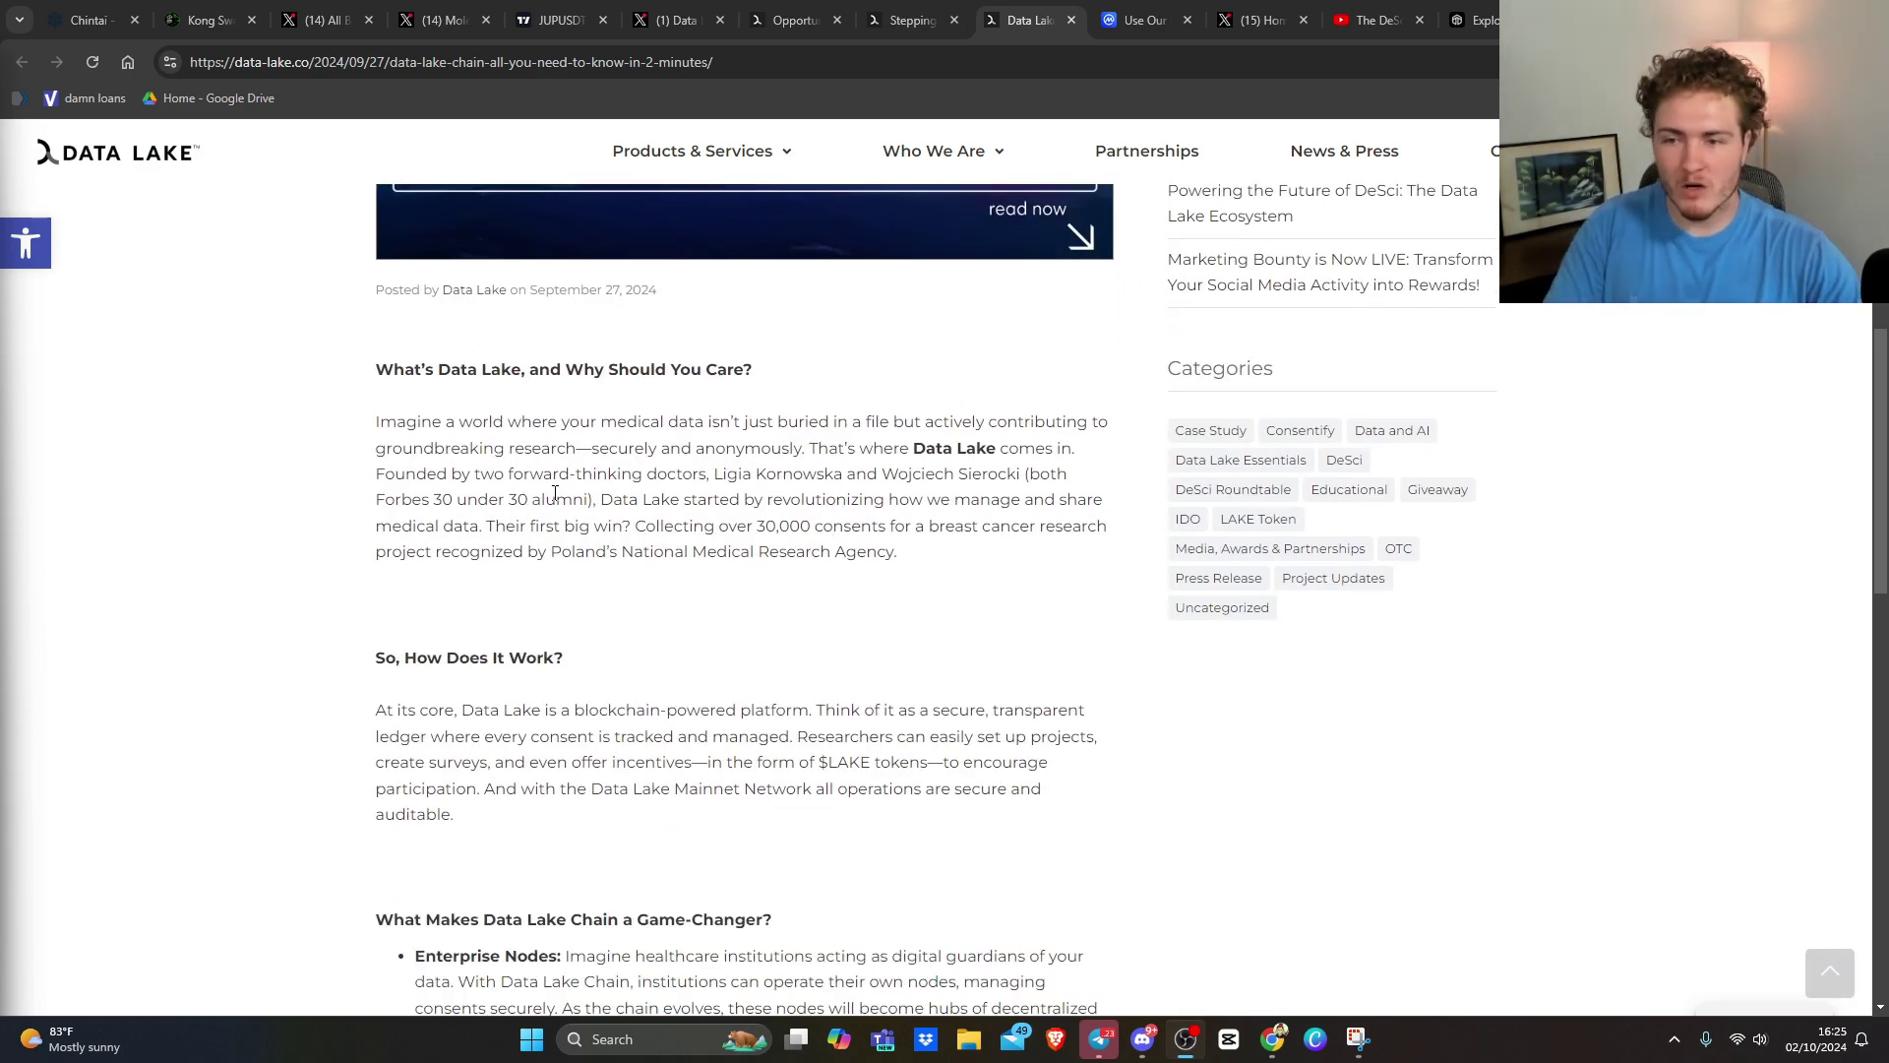
- Zoom the article in, then highlight the opening paragraph's phrases on Data Lake's origin, two founding doctors, National Medical Research Agency and founders' names
{"action": "key", "text": "ctrl+plus"}
{"action": "key", "text": "ctrl+plus"}
{"action": "key", "text": "ctrl+plus"}
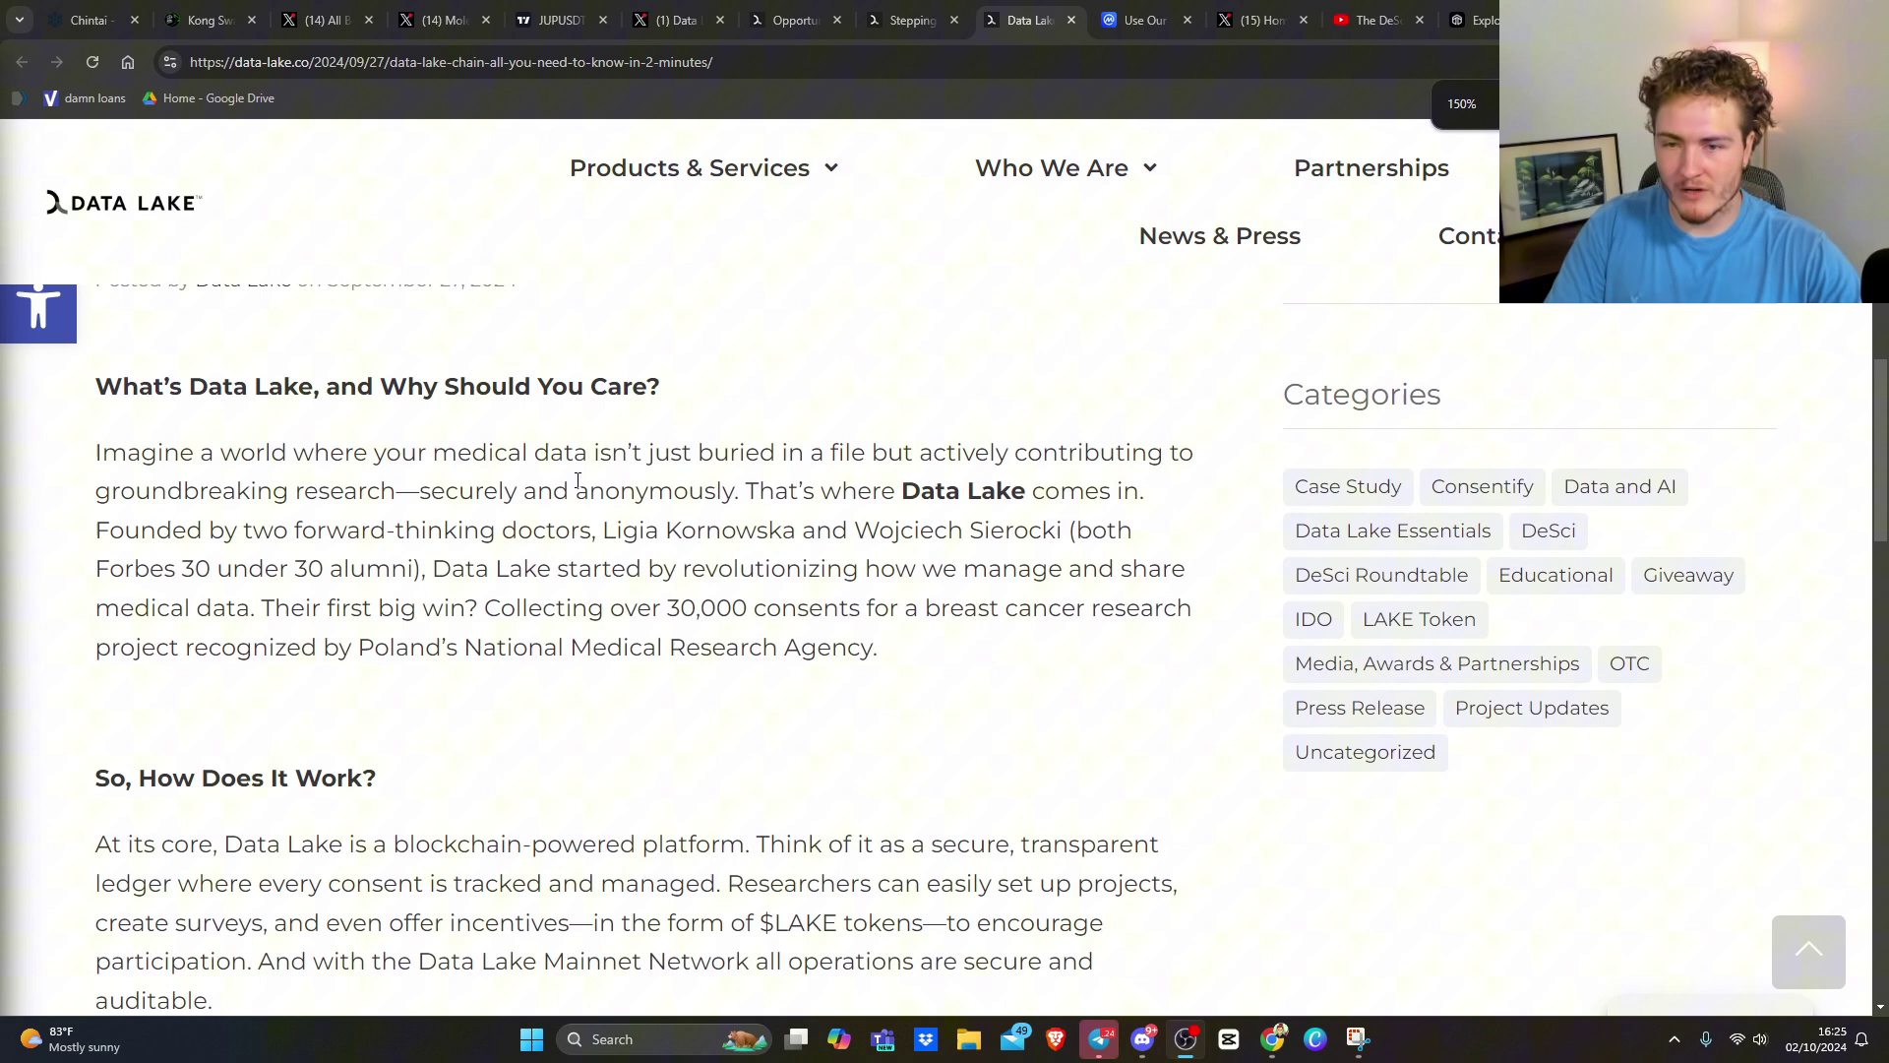
{"action": "left_click_drag", "start_coordinate": [890, 455], "coordinate": [1175, 455]}
{"action": "left_click_drag", "start_coordinate": [254, 493], "coordinate": [749, 488]}
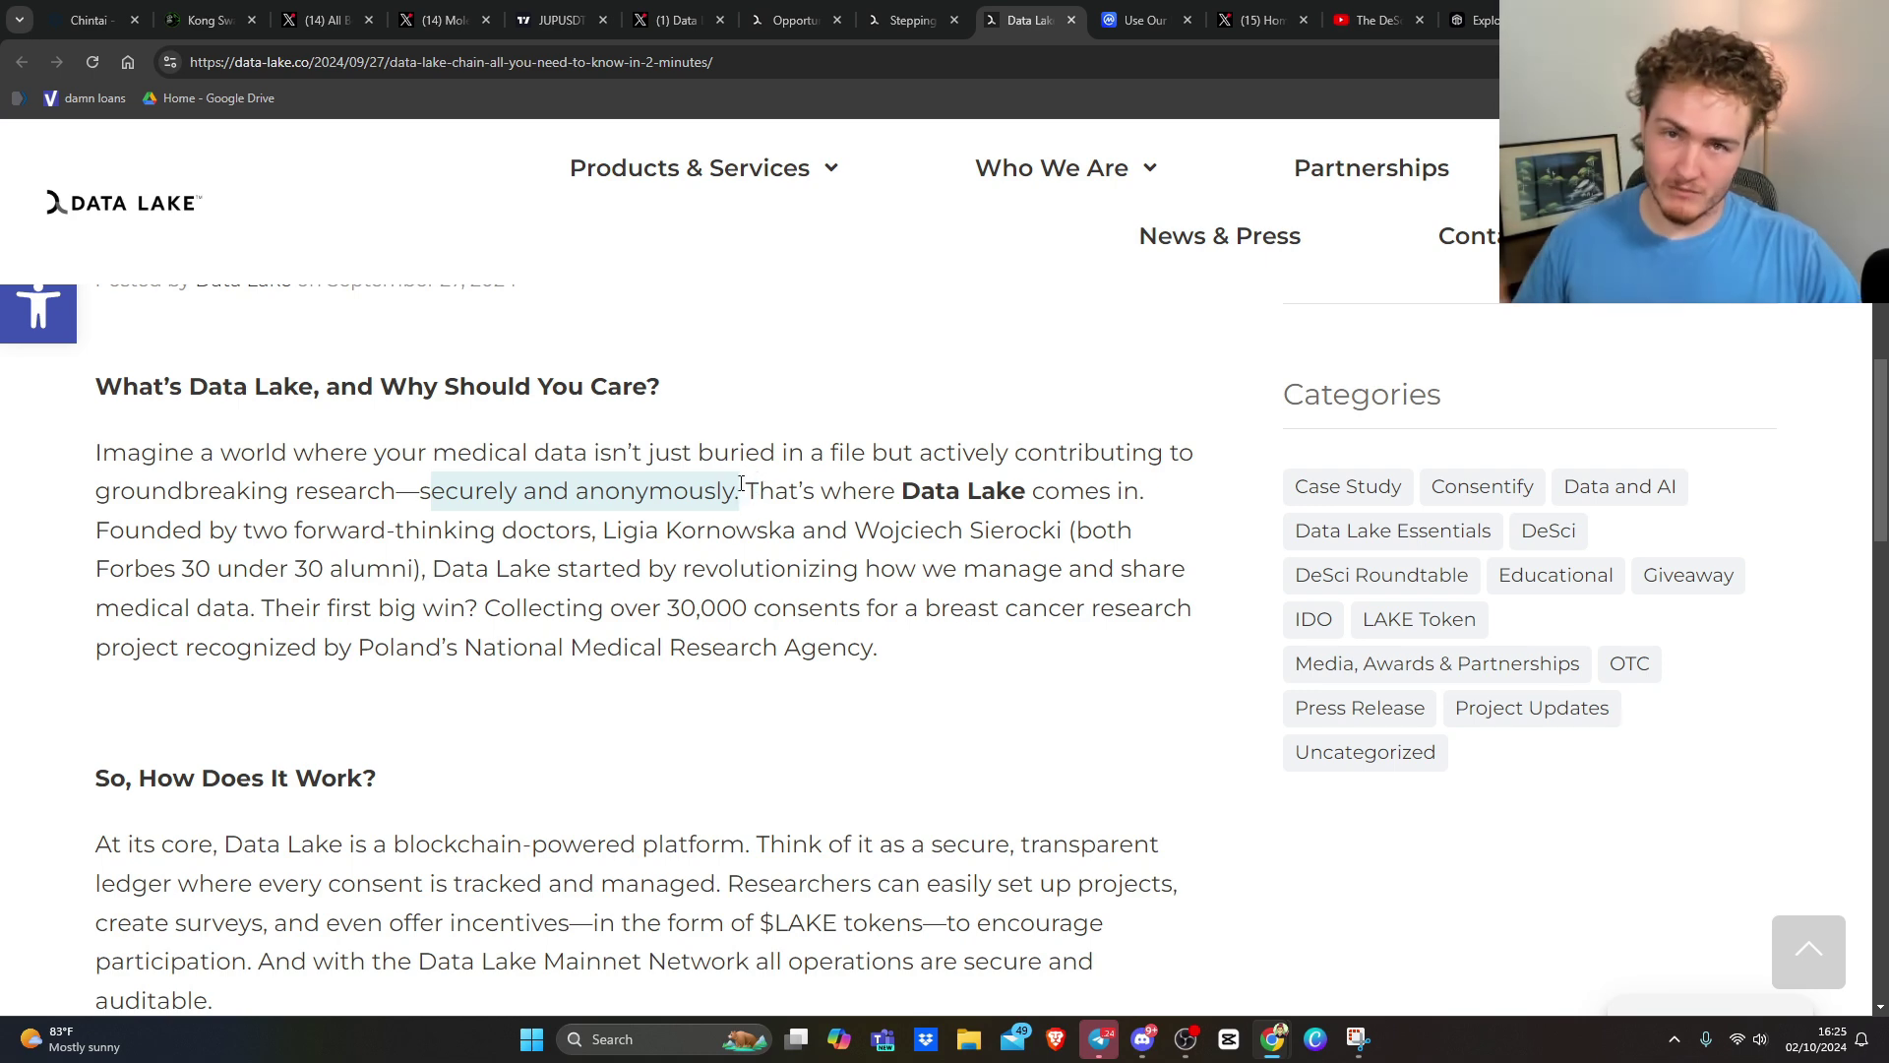
{"action": "left_click_drag", "start_coordinate": [748, 488], "coordinate": [1133, 505]}
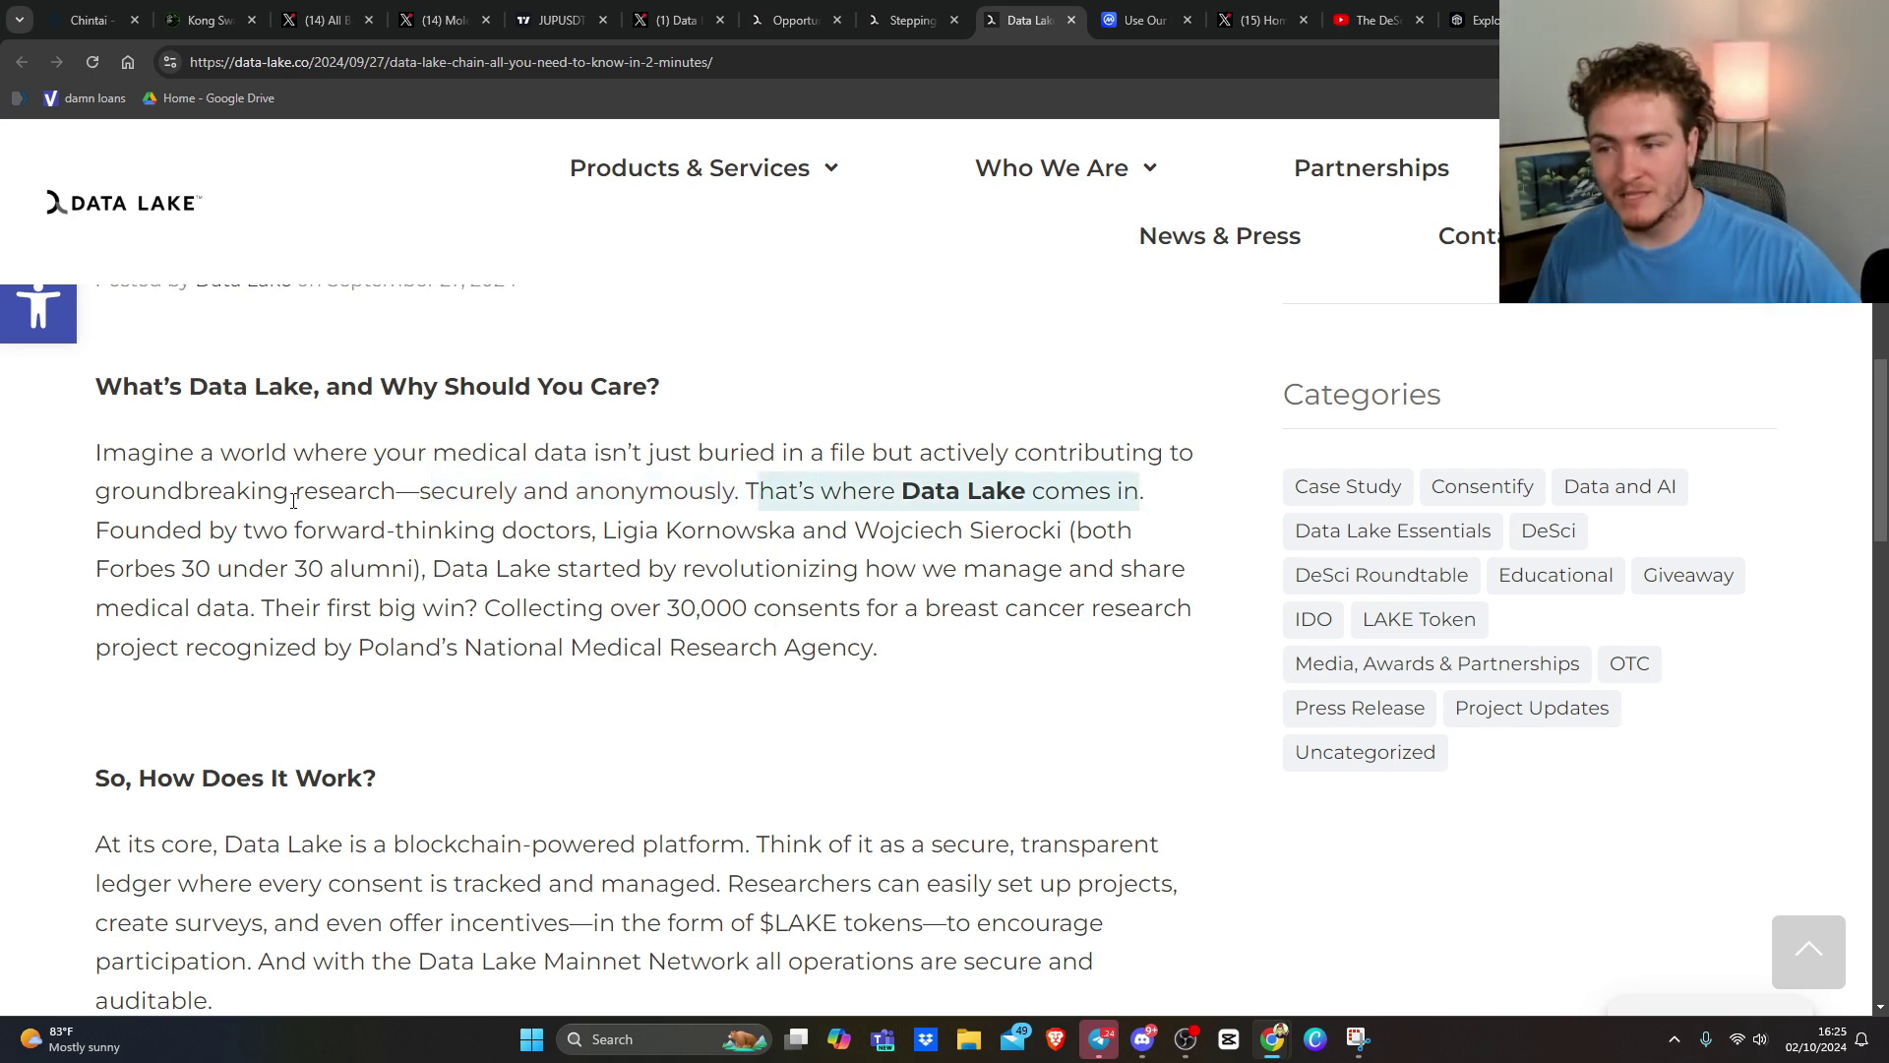
{"action": "left_click_drag", "start_coordinate": [140, 529], "coordinate": [573, 531]}
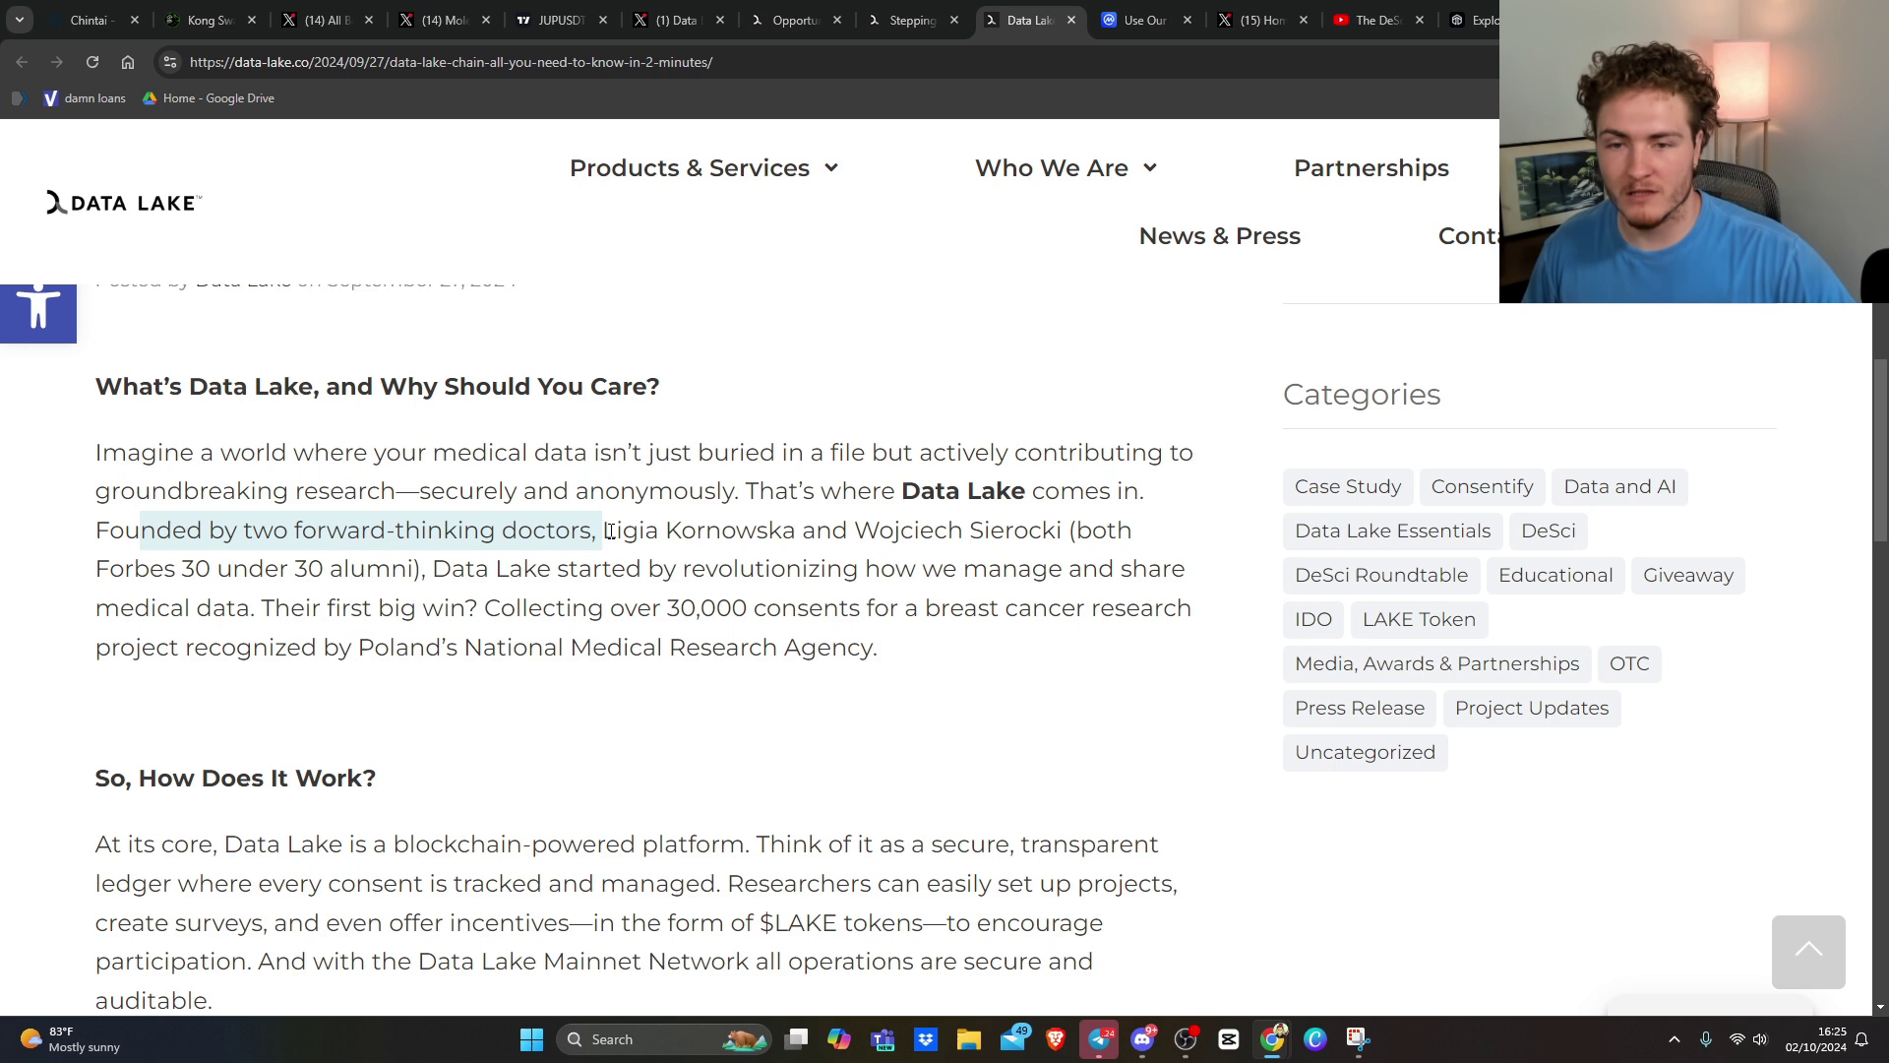
{"action": "mouse_move", "coordinate": [433, 569]}
{"action": "left_mouse_down"}
{"action": "mouse_move", "coordinate": [1118, 573]}
{"action": "mouse_move", "coordinate": [260, 618]}
{"action": "mouse_move", "coordinate": [456, 600]}
{"action": "mouse_move", "coordinate": [1003, 608]}
{"action": "mouse_move", "coordinate": [393, 618]}
{"action": "mouse_move", "coordinate": [242, 657]}
{"action": "left_mouse_up"}
{"action": "left_click_drag", "start_coordinate": [357, 649], "coordinate": [595, 651]}
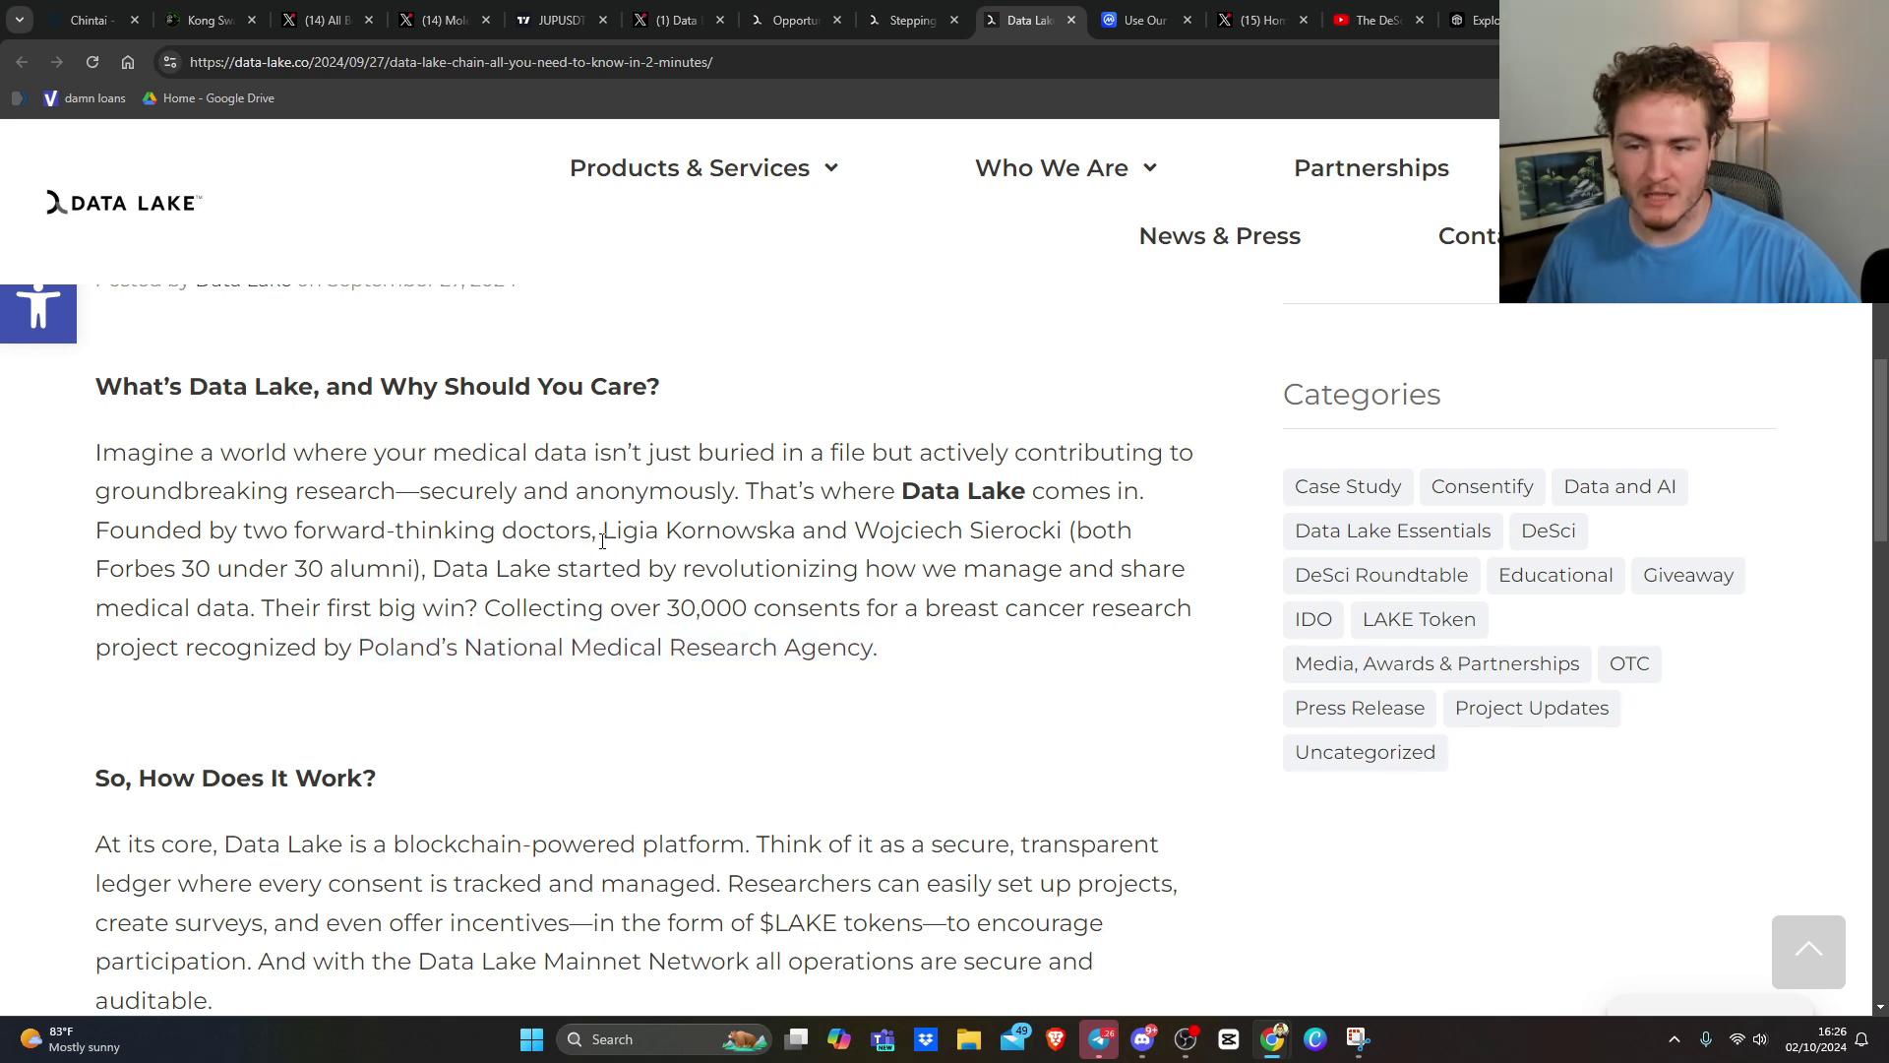
{"action": "left_click_drag", "start_coordinate": [605, 535], "coordinate": [1068, 544]}
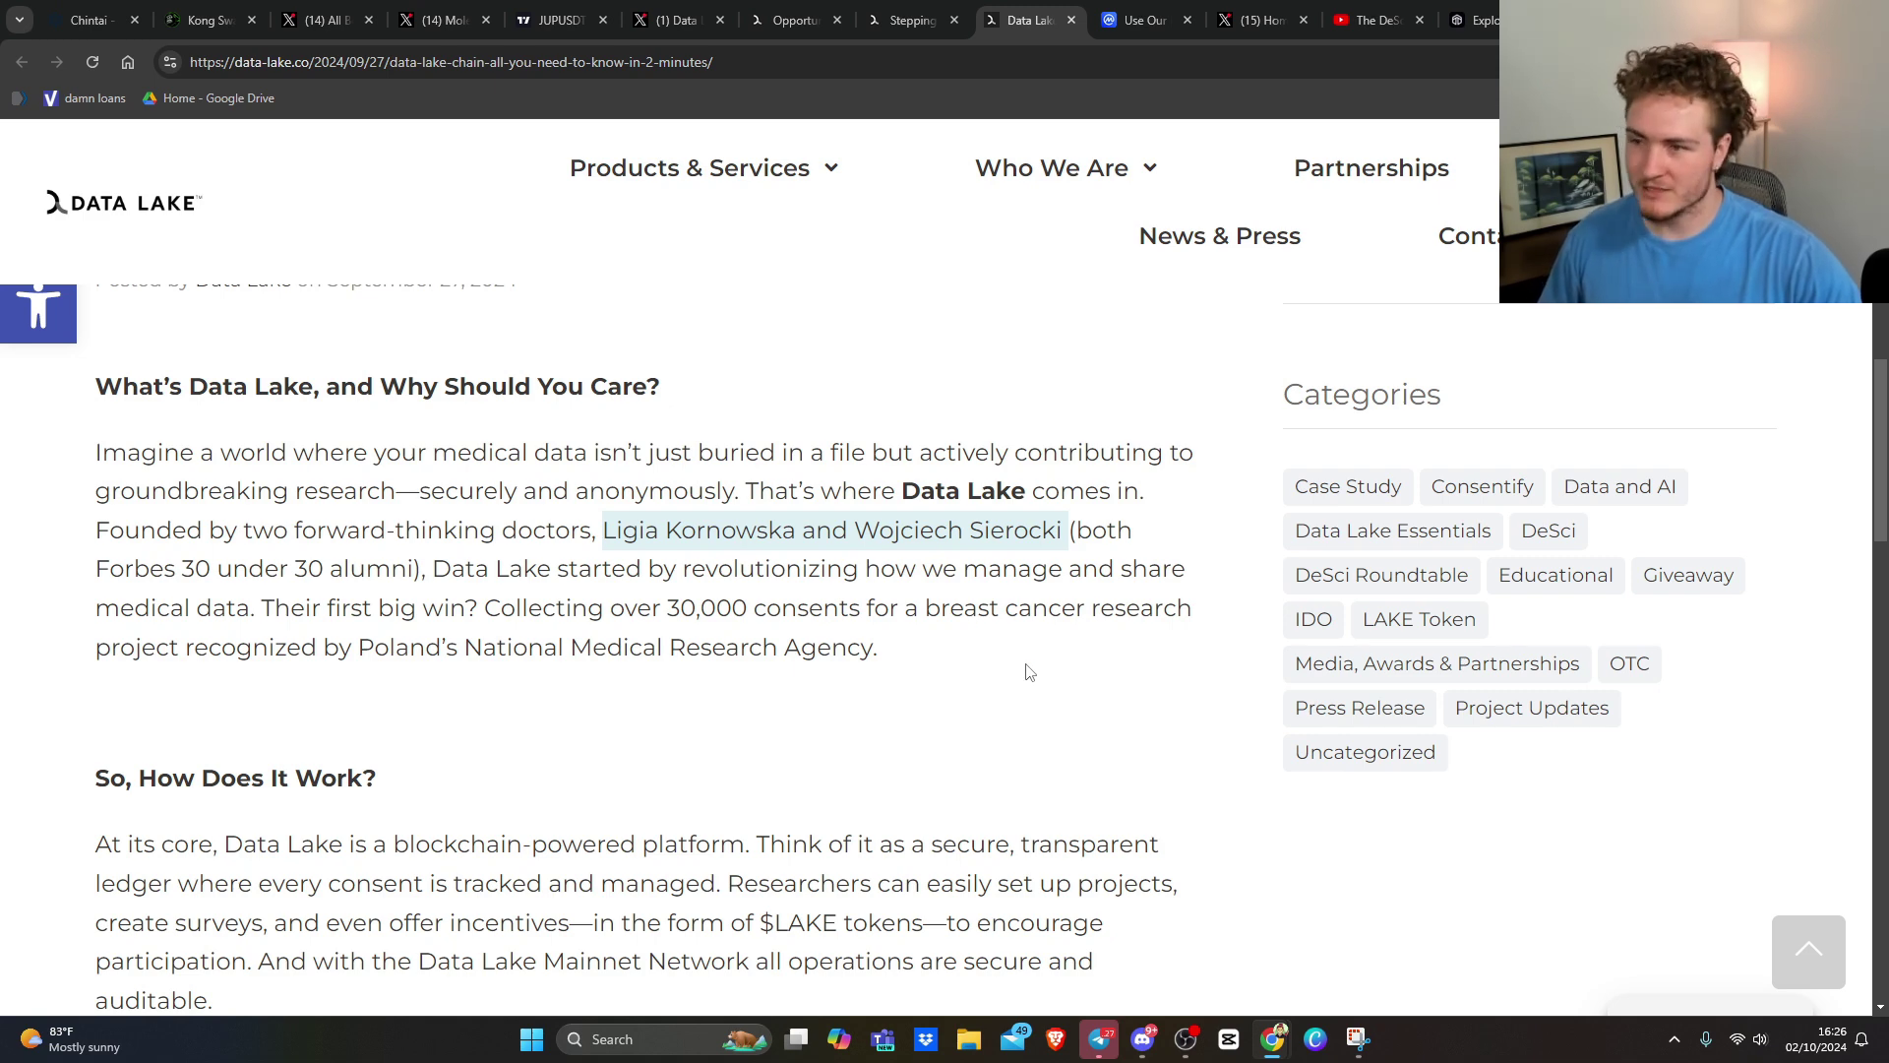
{"action": "scroll", "coordinate": [1020, 664], "scroll_direction": "down", "scroll_amount": 3}
{"action": "scroll", "coordinate": [673, 561], "scroll_direction": "up", "scroll_amount": 1}
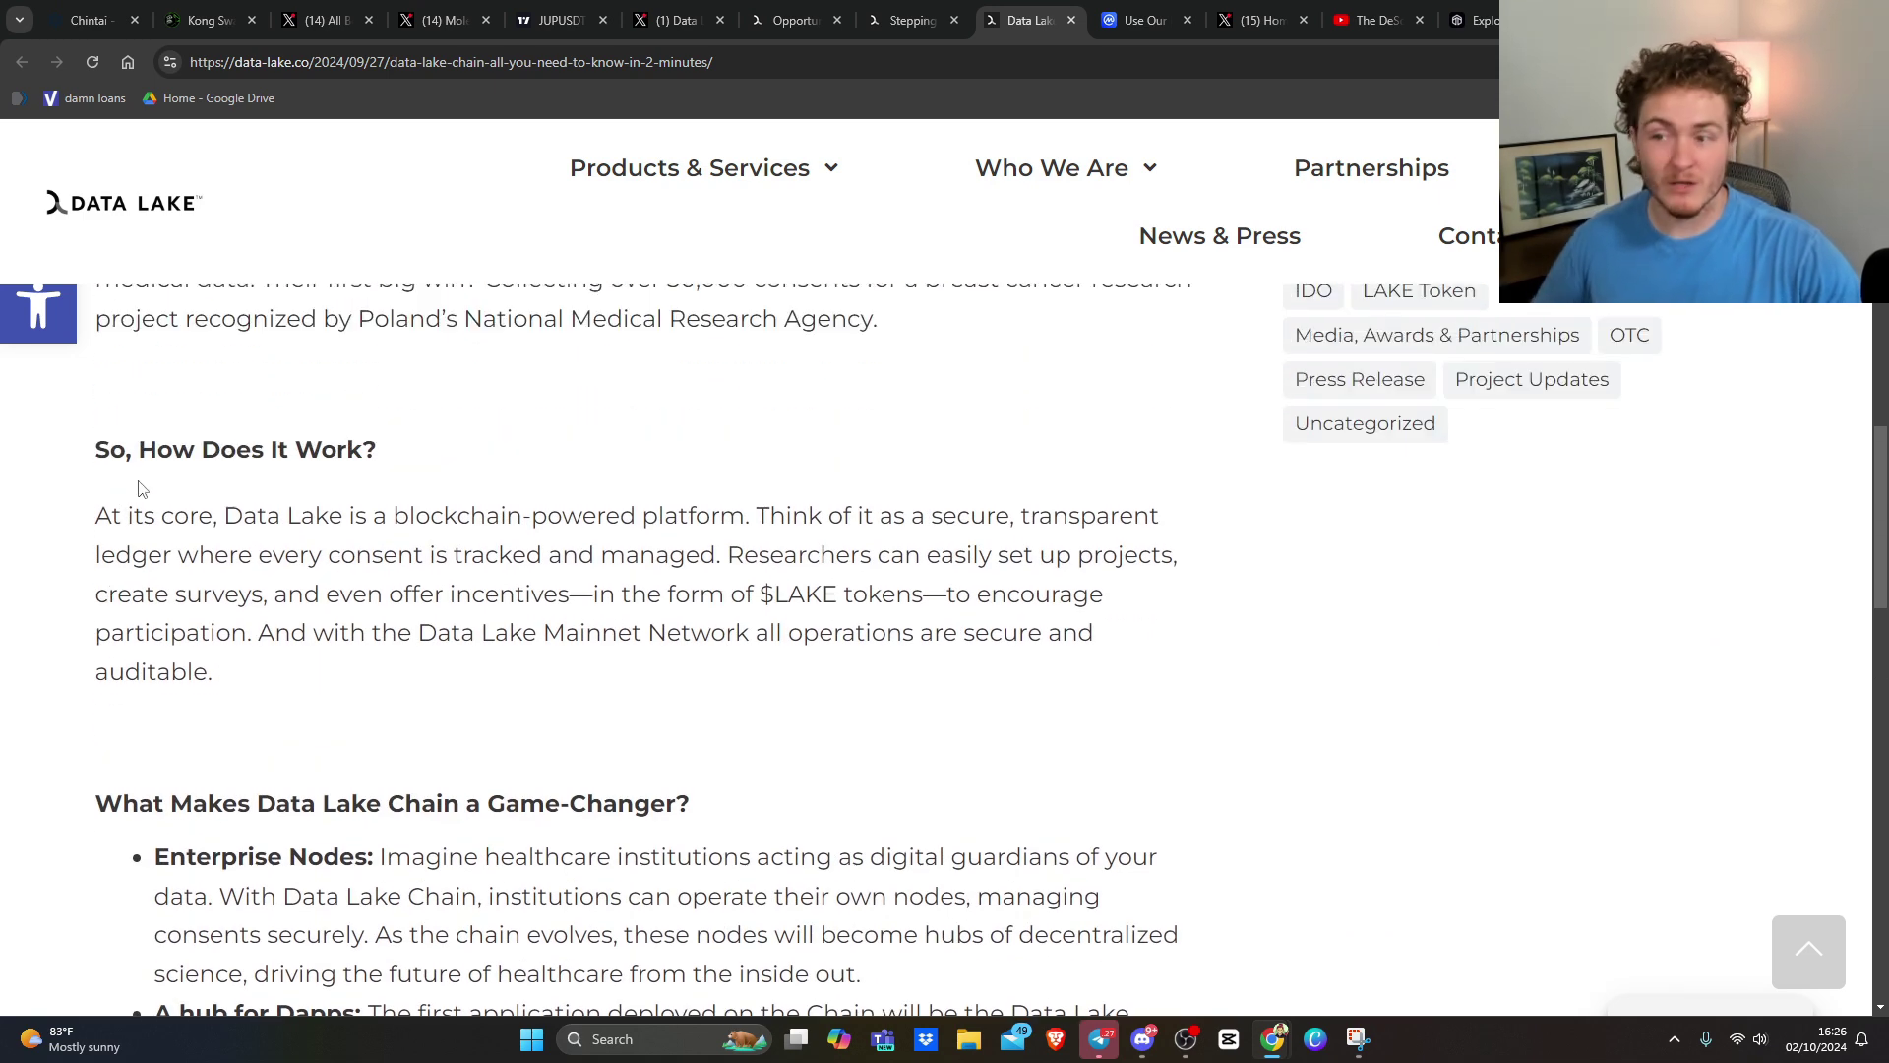
- Highlight the opening '$LAKE tokens' lines and the secure, auditable Data Lake Mainnet Network sentence
{"action": "mouse_move", "coordinate": [93, 519]}
{"action": "left_mouse_down"}
{"action": "mouse_move", "coordinate": [711, 524]}
{"action": "mouse_move", "coordinate": [421, 553]}
{"action": "mouse_move", "coordinate": [662, 552]}
{"action": "mouse_move", "coordinate": [1043, 591]}
{"action": "mouse_move", "coordinate": [474, 594]}
{"action": "mouse_move", "coordinate": [904, 594]}
{"action": "left_mouse_up"}
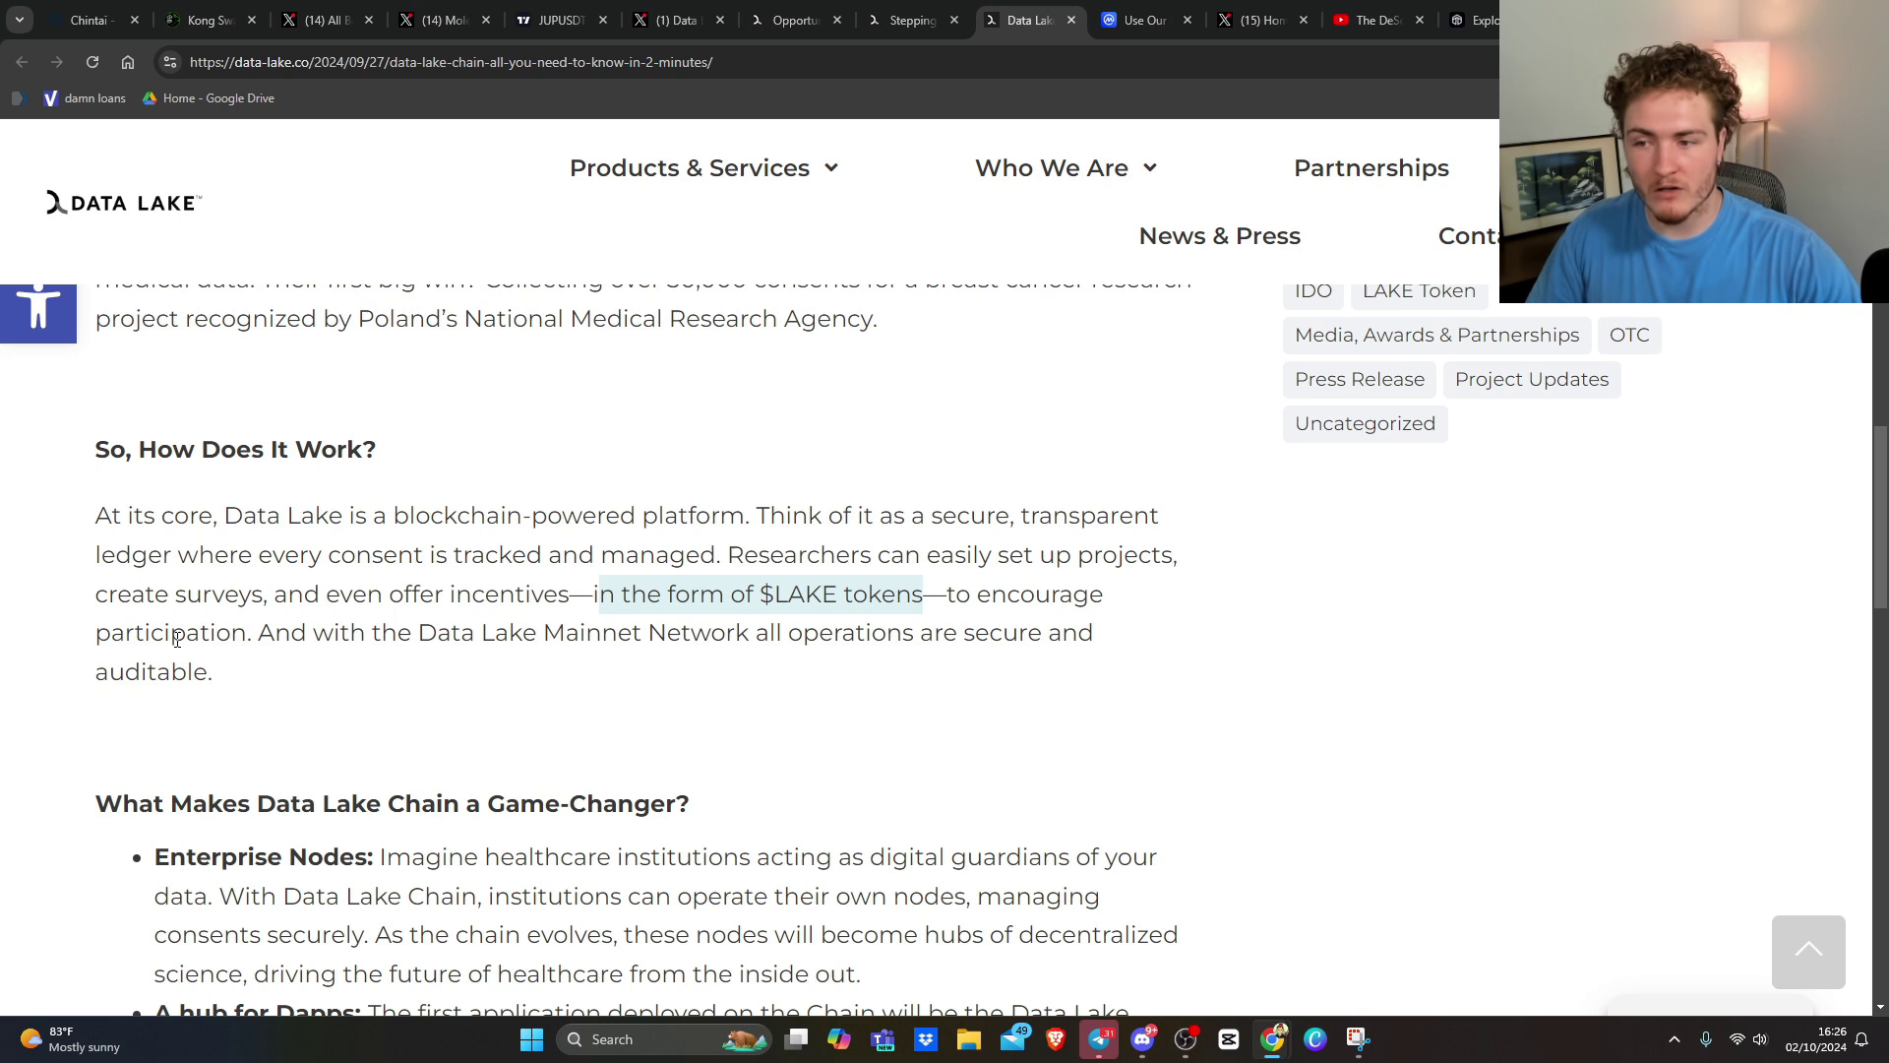
{"action": "mouse_move", "coordinate": [260, 635]}
{"action": "left_mouse_down"}
{"action": "mouse_move", "coordinate": [937, 655]}
{"action": "mouse_move", "coordinate": [918, 665]}
{"action": "left_mouse_up"}
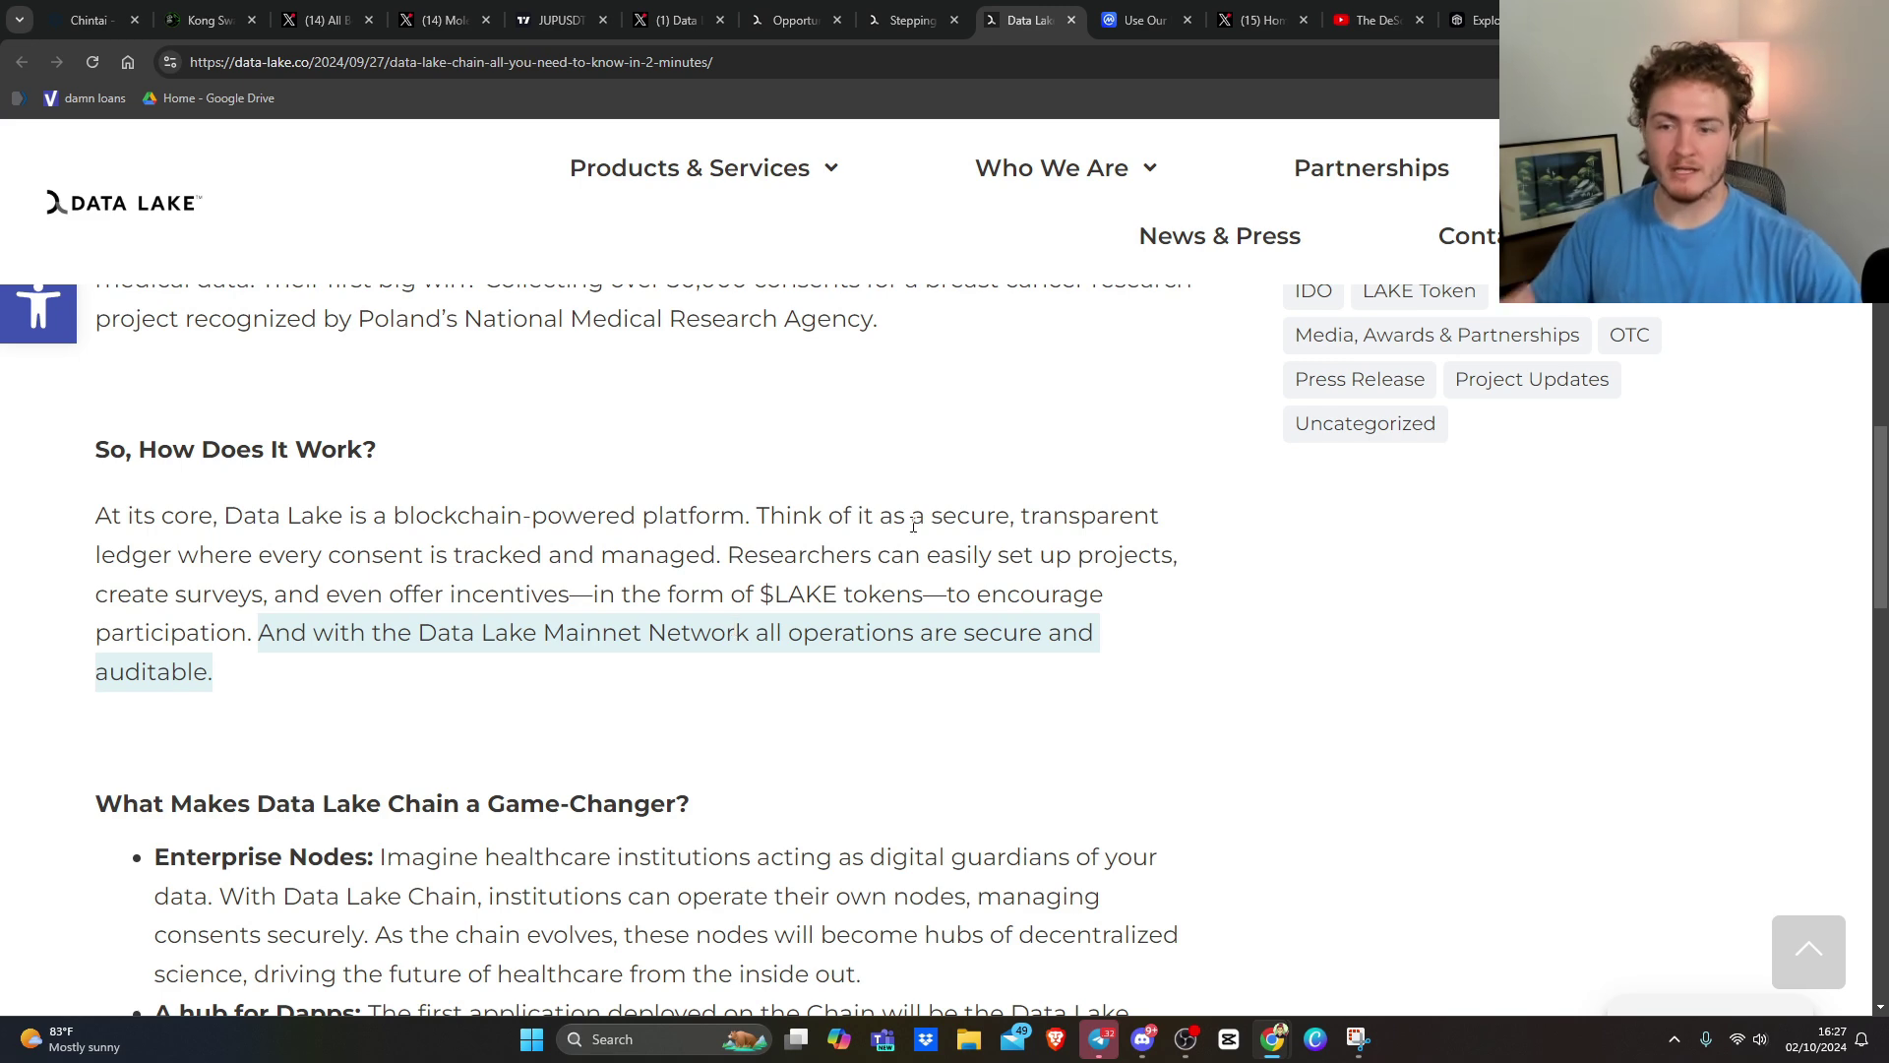
{"action": "scroll", "coordinate": [1065, 620], "scroll_direction": "down", "scroll_amount": 2}
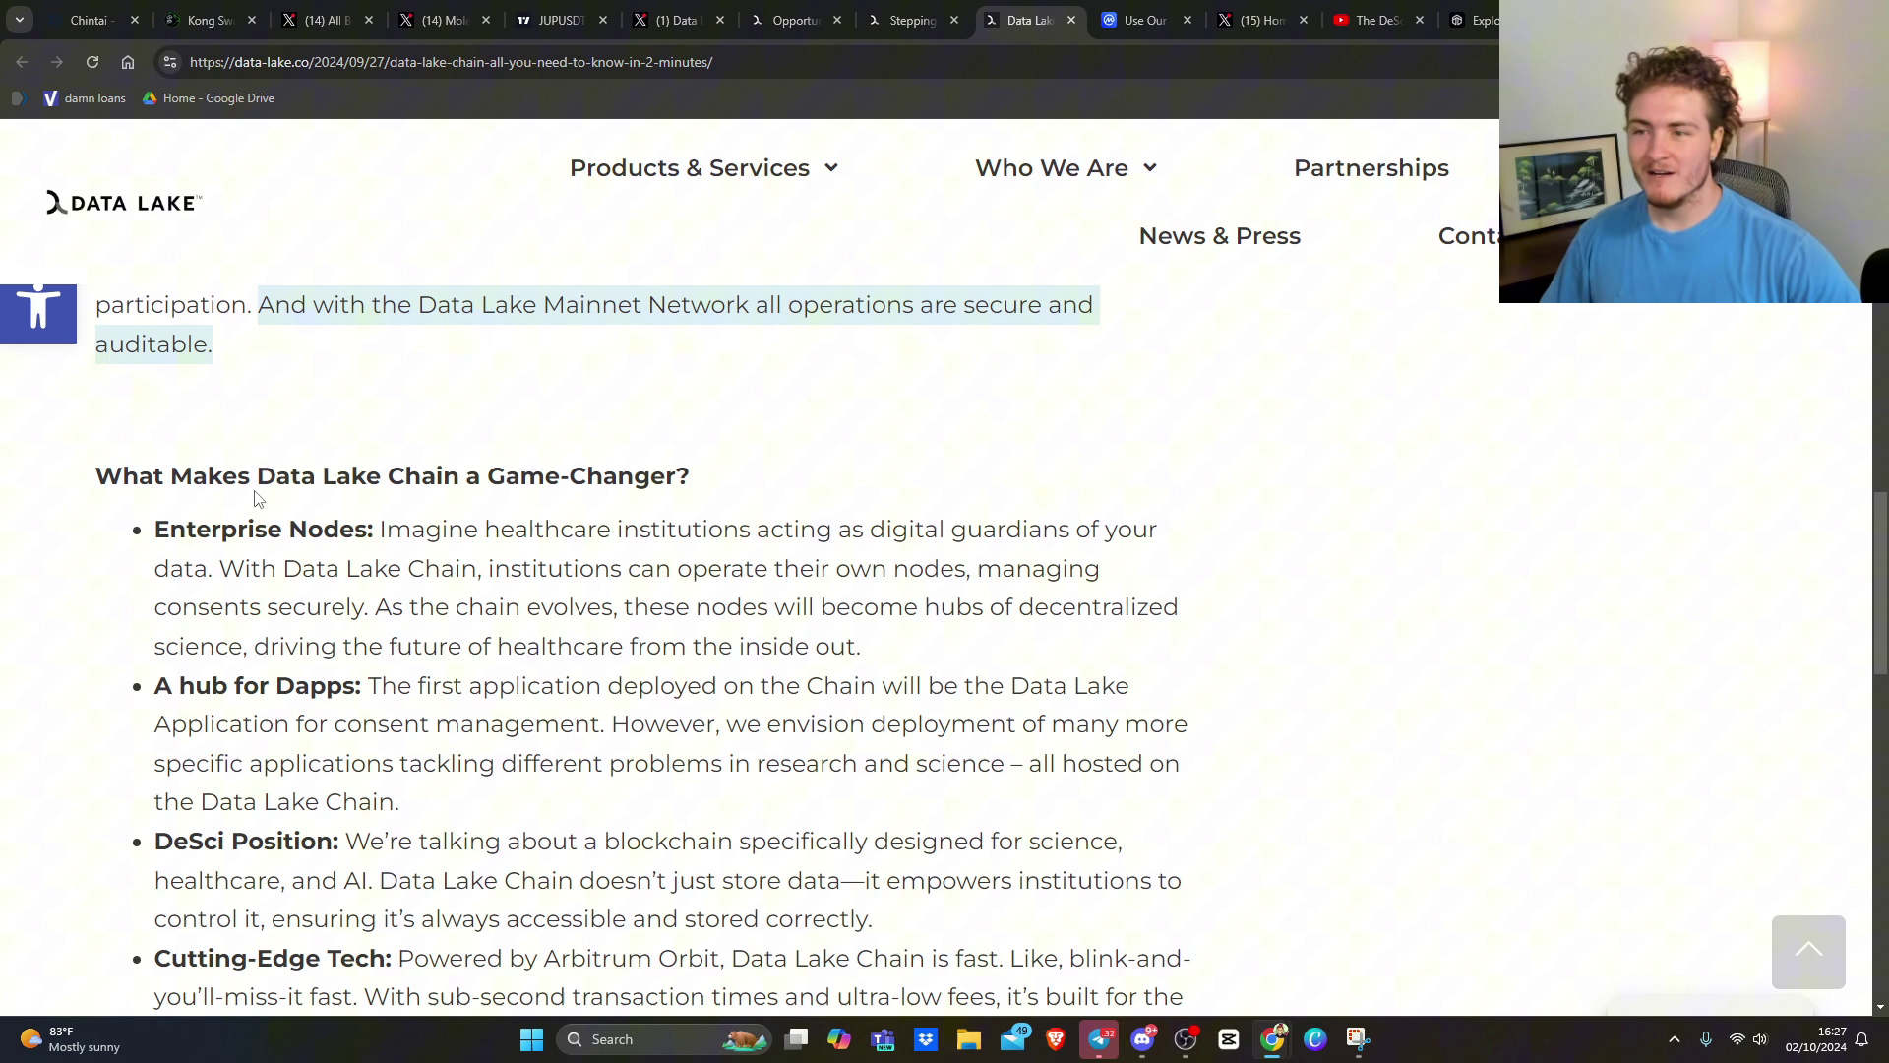
- Highlight the Game-Changer heading and the Enterprise Nodes description
{"action": "left_click_drag", "start_coordinate": [351, 475], "coordinate": [533, 474]}
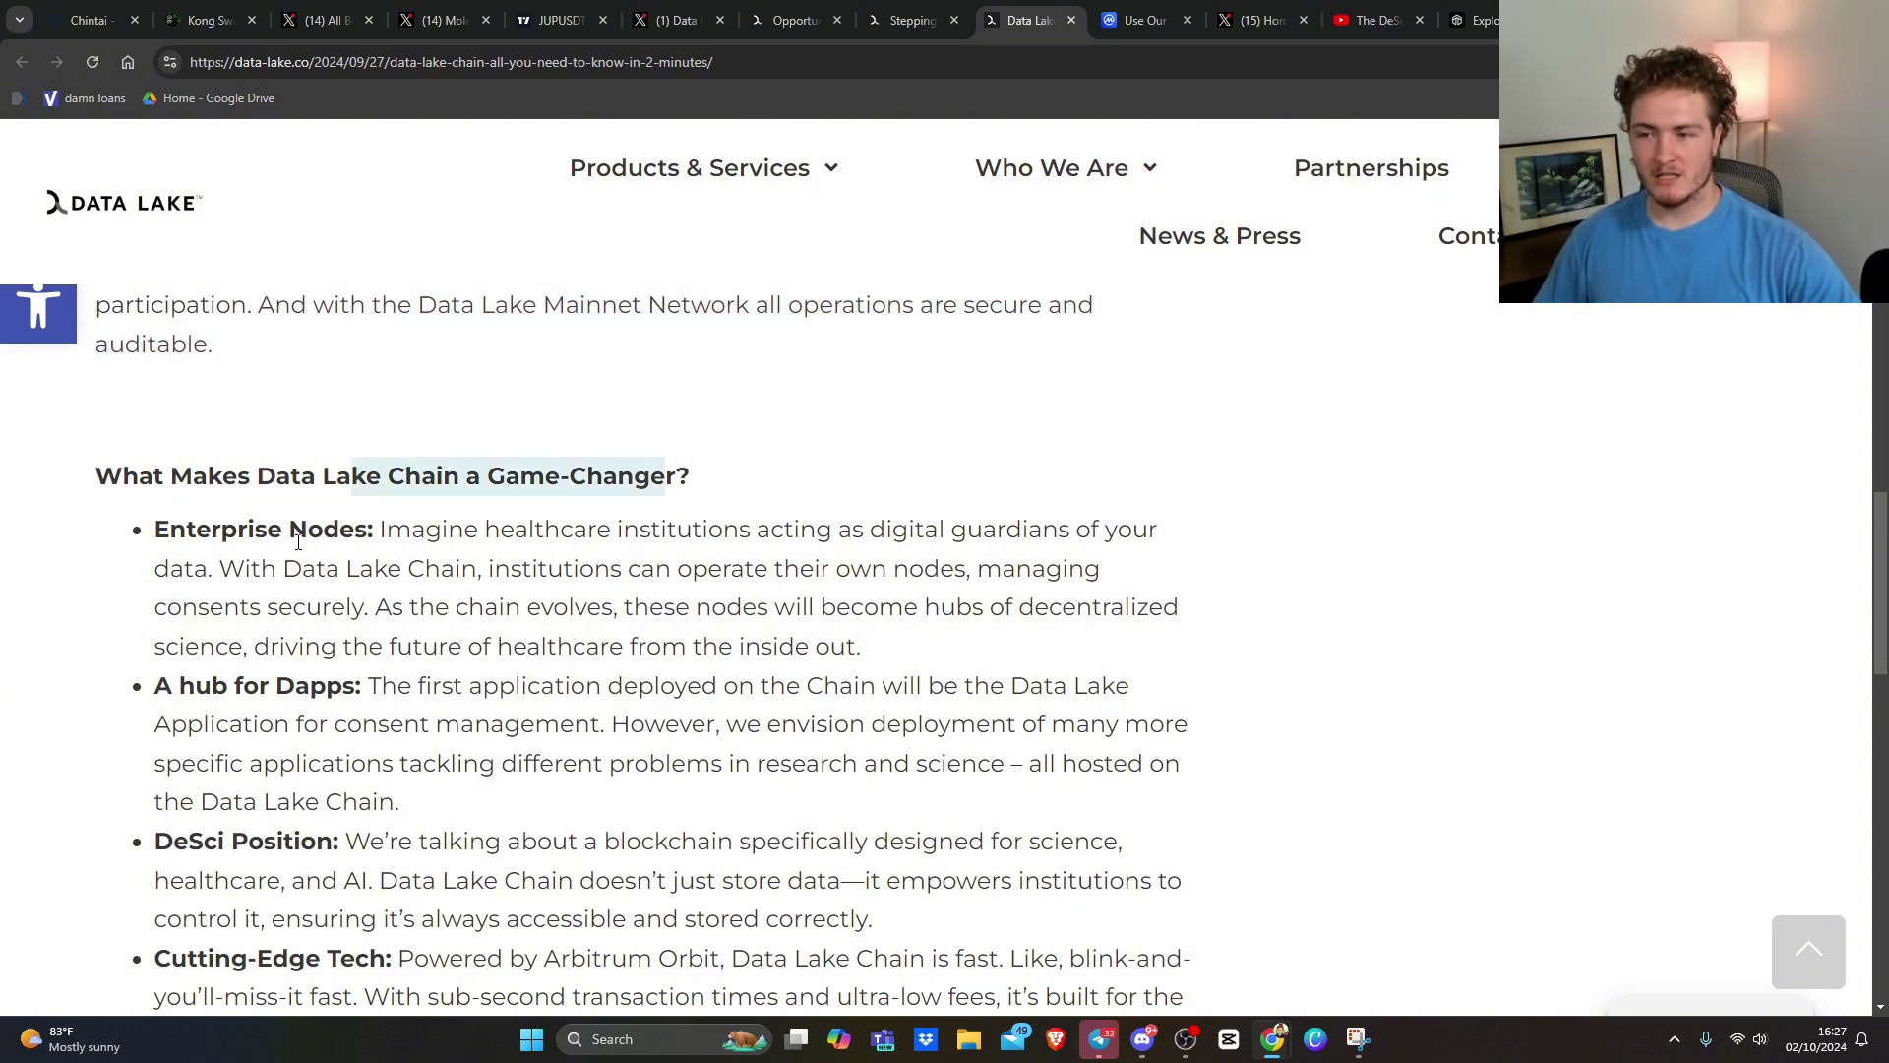
{"action": "mouse_move", "coordinate": [379, 532]}
{"action": "left_mouse_down"}
{"action": "mouse_move", "coordinate": [1095, 535]}
{"action": "mouse_move", "coordinate": [218, 571]}
{"action": "mouse_move", "coordinate": [912, 568]}
{"action": "mouse_move", "coordinate": [337, 610]}
{"action": "mouse_move", "coordinate": [1138, 606]}
{"action": "mouse_move", "coordinate": [162, 645]}
{"action": "mouse_move", "coordinate": [815, 646]}
{"action": "left_mouse_up"}
{"action": "left_click", "coordinate": [306, 576]}
{"action": "scroll", "coordinate": [805, 646], "scroll_direction": "down", "scroll_amount": 3}
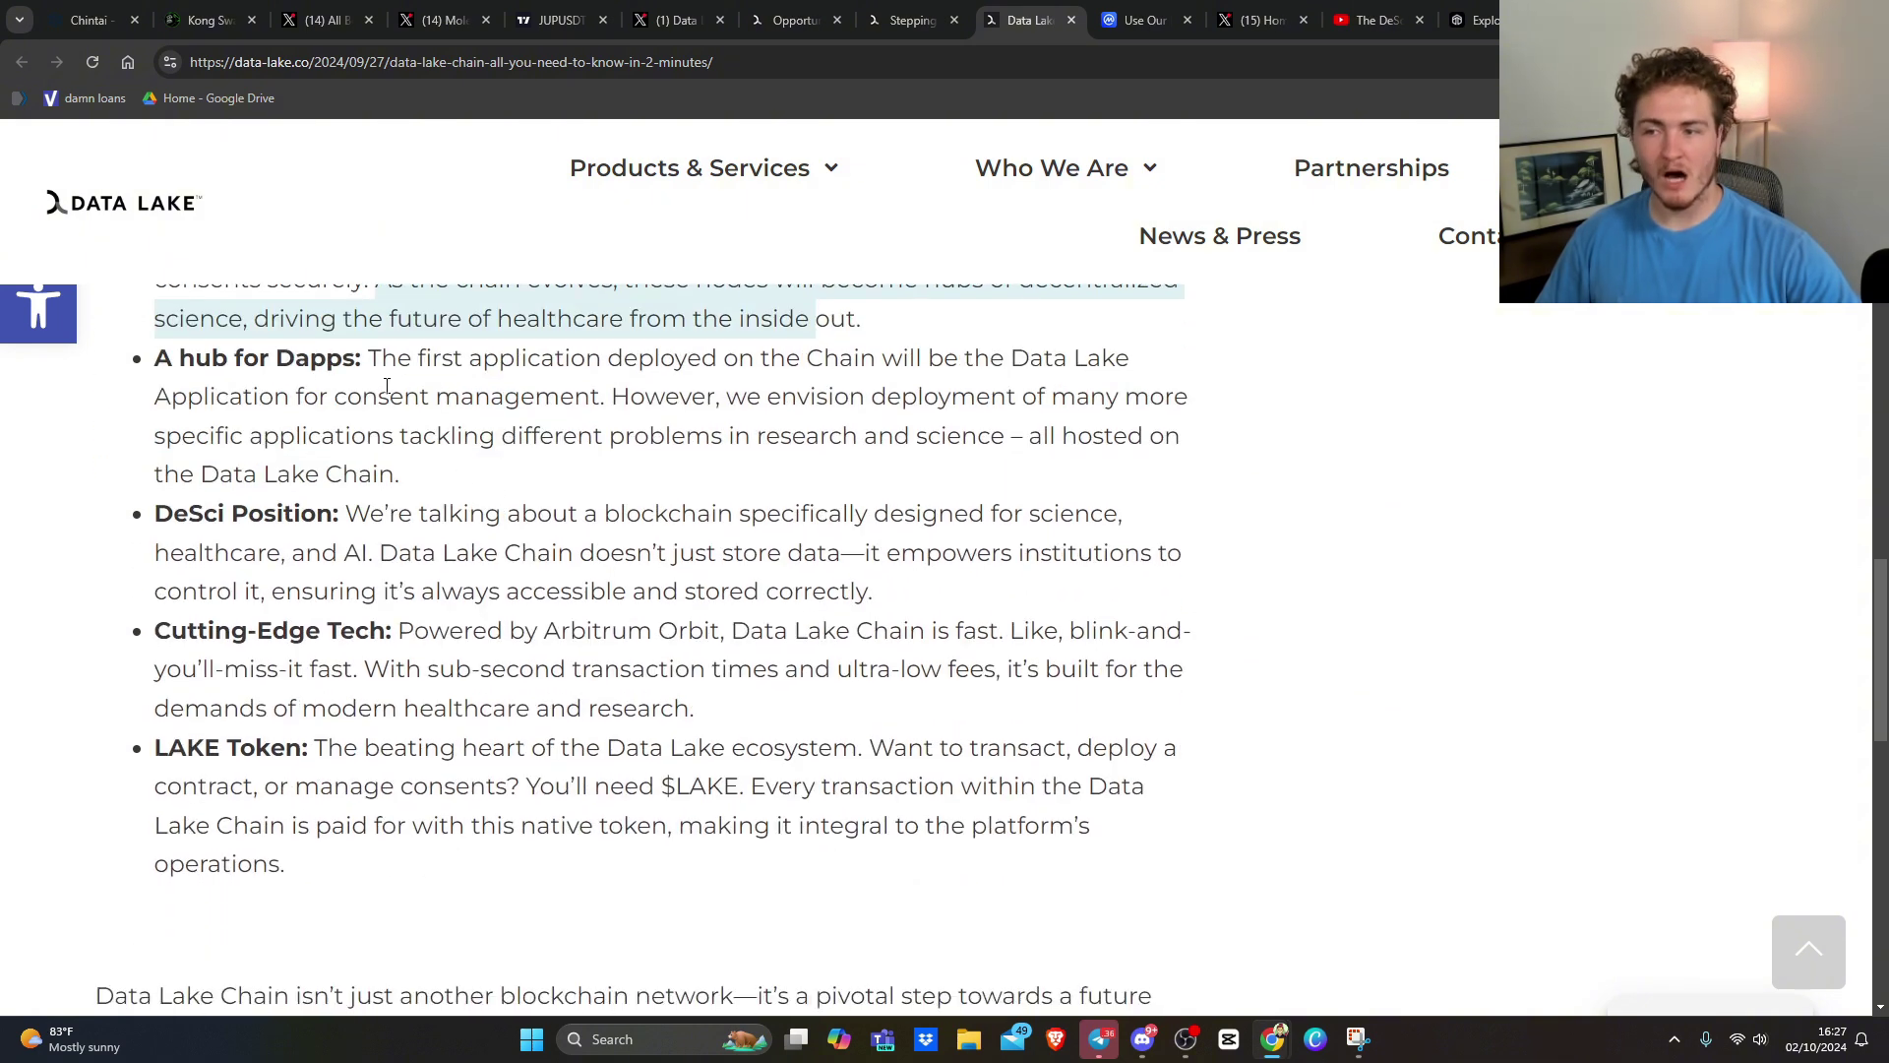
- Highlight the hub-for-Dapps passage on the first applications, through consent management, and the DeSci Position description
{"action": "left_click_drag", "start_coordinate": [368, 359], "coordinate": [863, 364]}
{"action": "mouse_move", "coordinate": [979, 363]}
{"action": "left_mouse_down"}
{"action": "mouse_move", "coordinate": [1033, 364]}
{"action": "mouse_move", "coordinate": [313, 396]}
{"action": "mouse_move", "coordinate": [995, 398]}
{"action": "mouse_move", "coordinate": [620, 405]}
{"action": "mouse_move", "coordinate": [309, 438]}
{"action": "mouse_move", "coordinate": [1028, 434]}
{"action": "mouse_move", "coordinate": [503, 492]}
{"action": "left_mouse_up"}
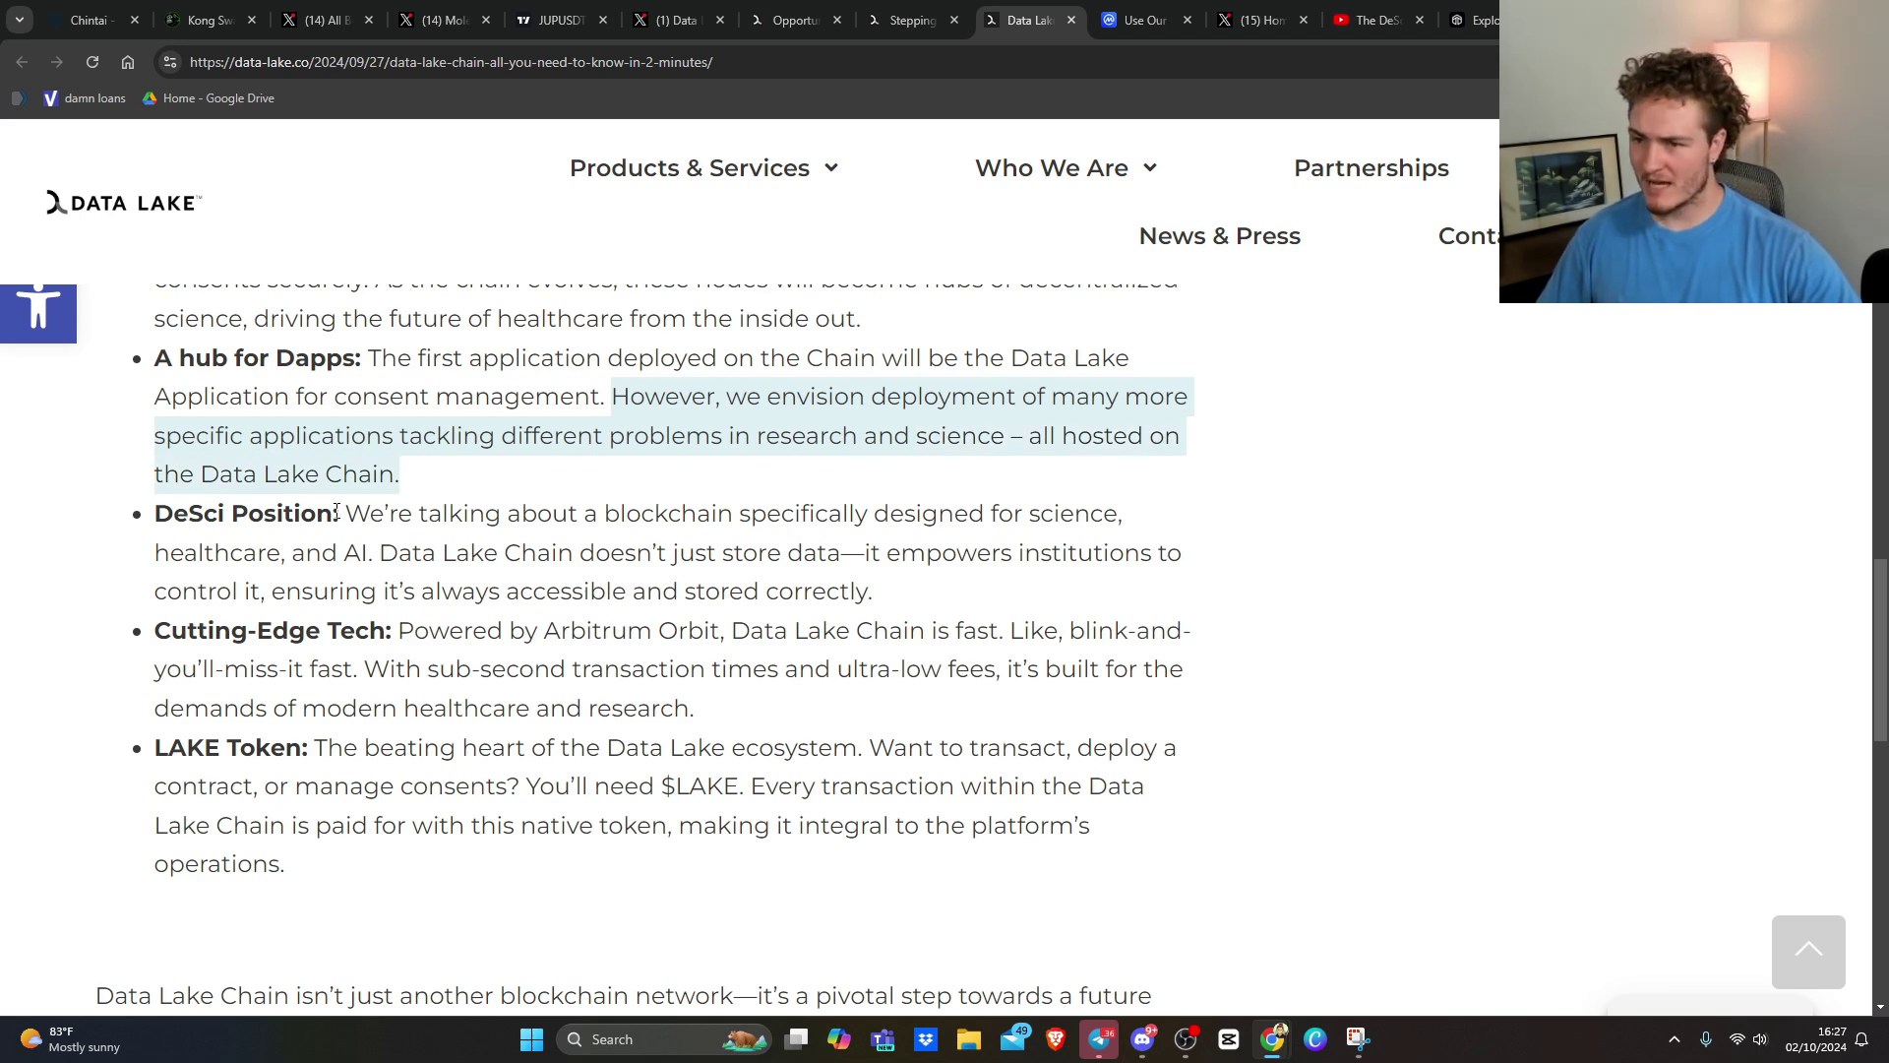
{"action": "mouse_move", "coordinate": [337, 510]}
{"action": "left_mouse_down"}
{"action": "mouse_move", "coordinate": [875, 512]}
{"action": "mouse_move", "coordinate": [784, 544]}
{"action": "mouse_move", "coordinate": [269, 550]}
{"action": "mouse_move", "coordinate": [493, 553]}
{"action": "left_mouse_up"}
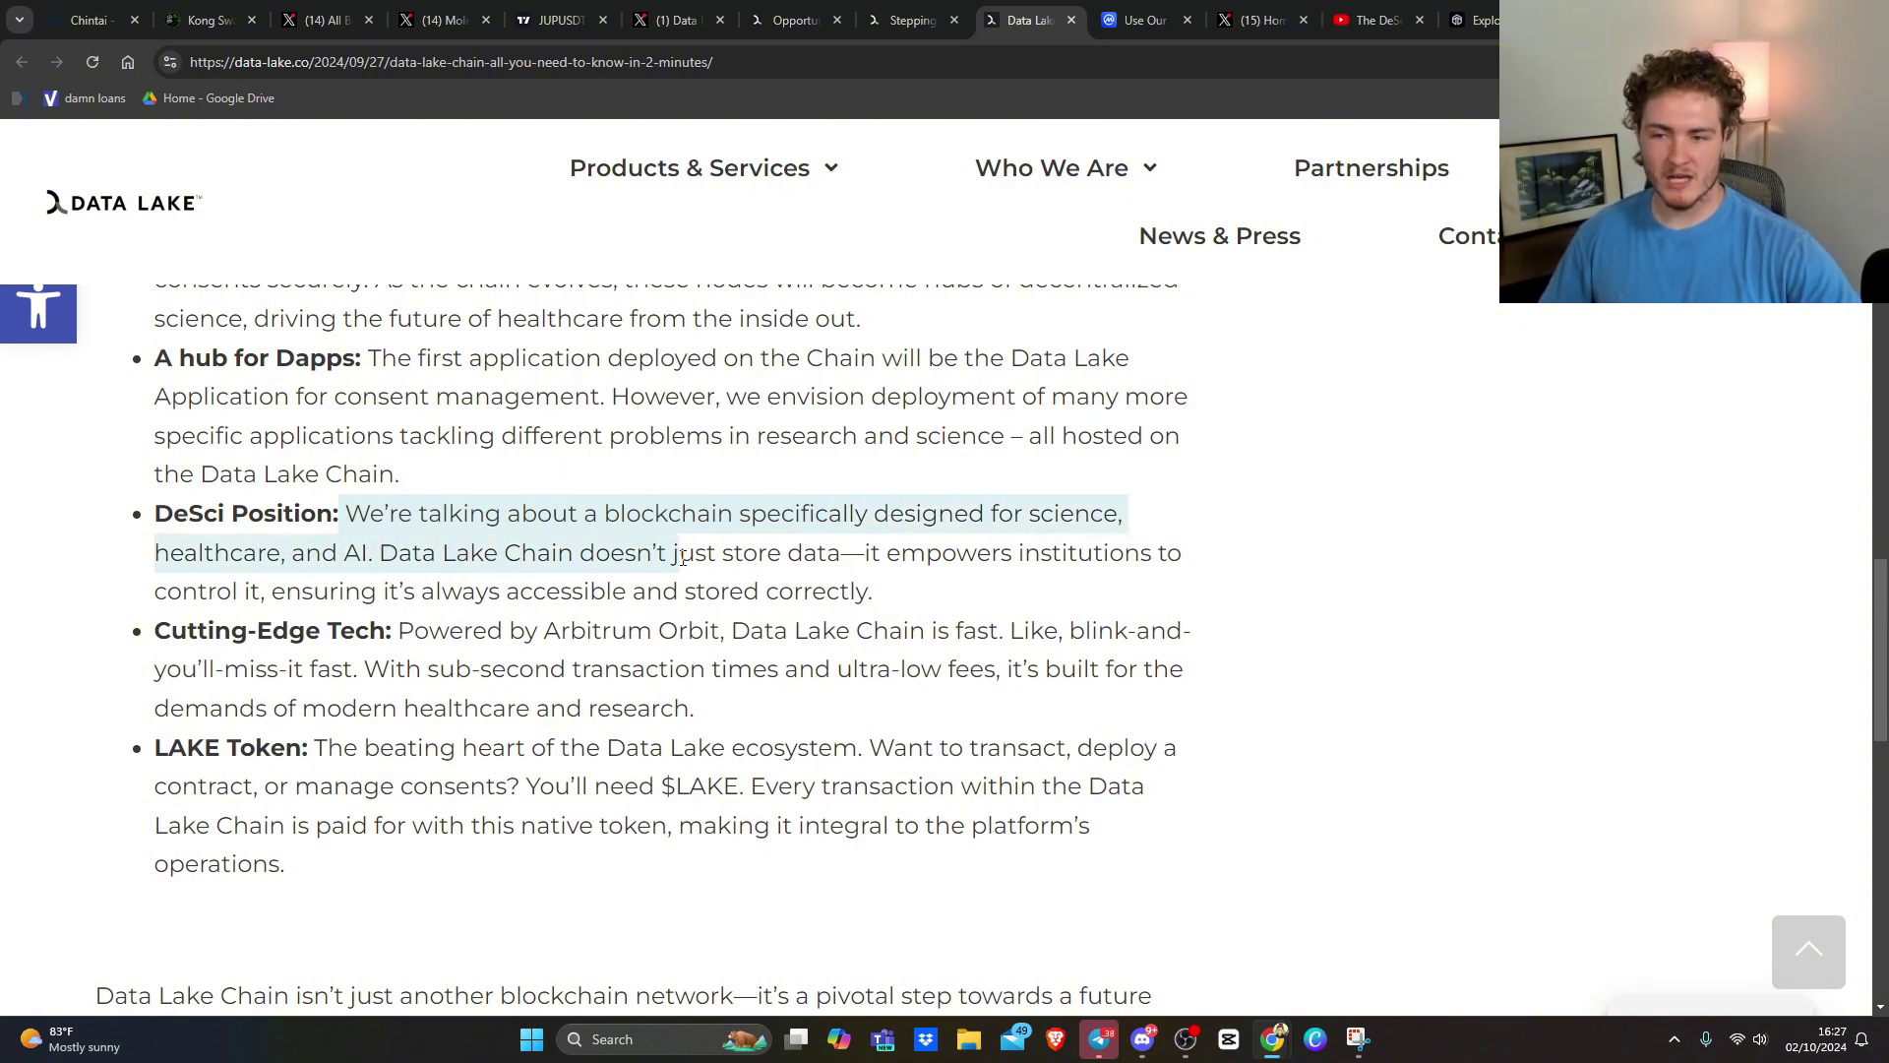
{"action": "mouse_move", "coordinate": [933, 562]}
{"action": "left_mouse_down"}
{"action": "mouse_move", "coordinate": [995, 559]}
{"action": "mouse_move", "coordinate": [885, 593]}
{"action": "mouse_move", "coordinate": [378, 595]}
{"action": "mouse_move", "coordinate": [881, 591]}
{"action": "left_mouse_up"}
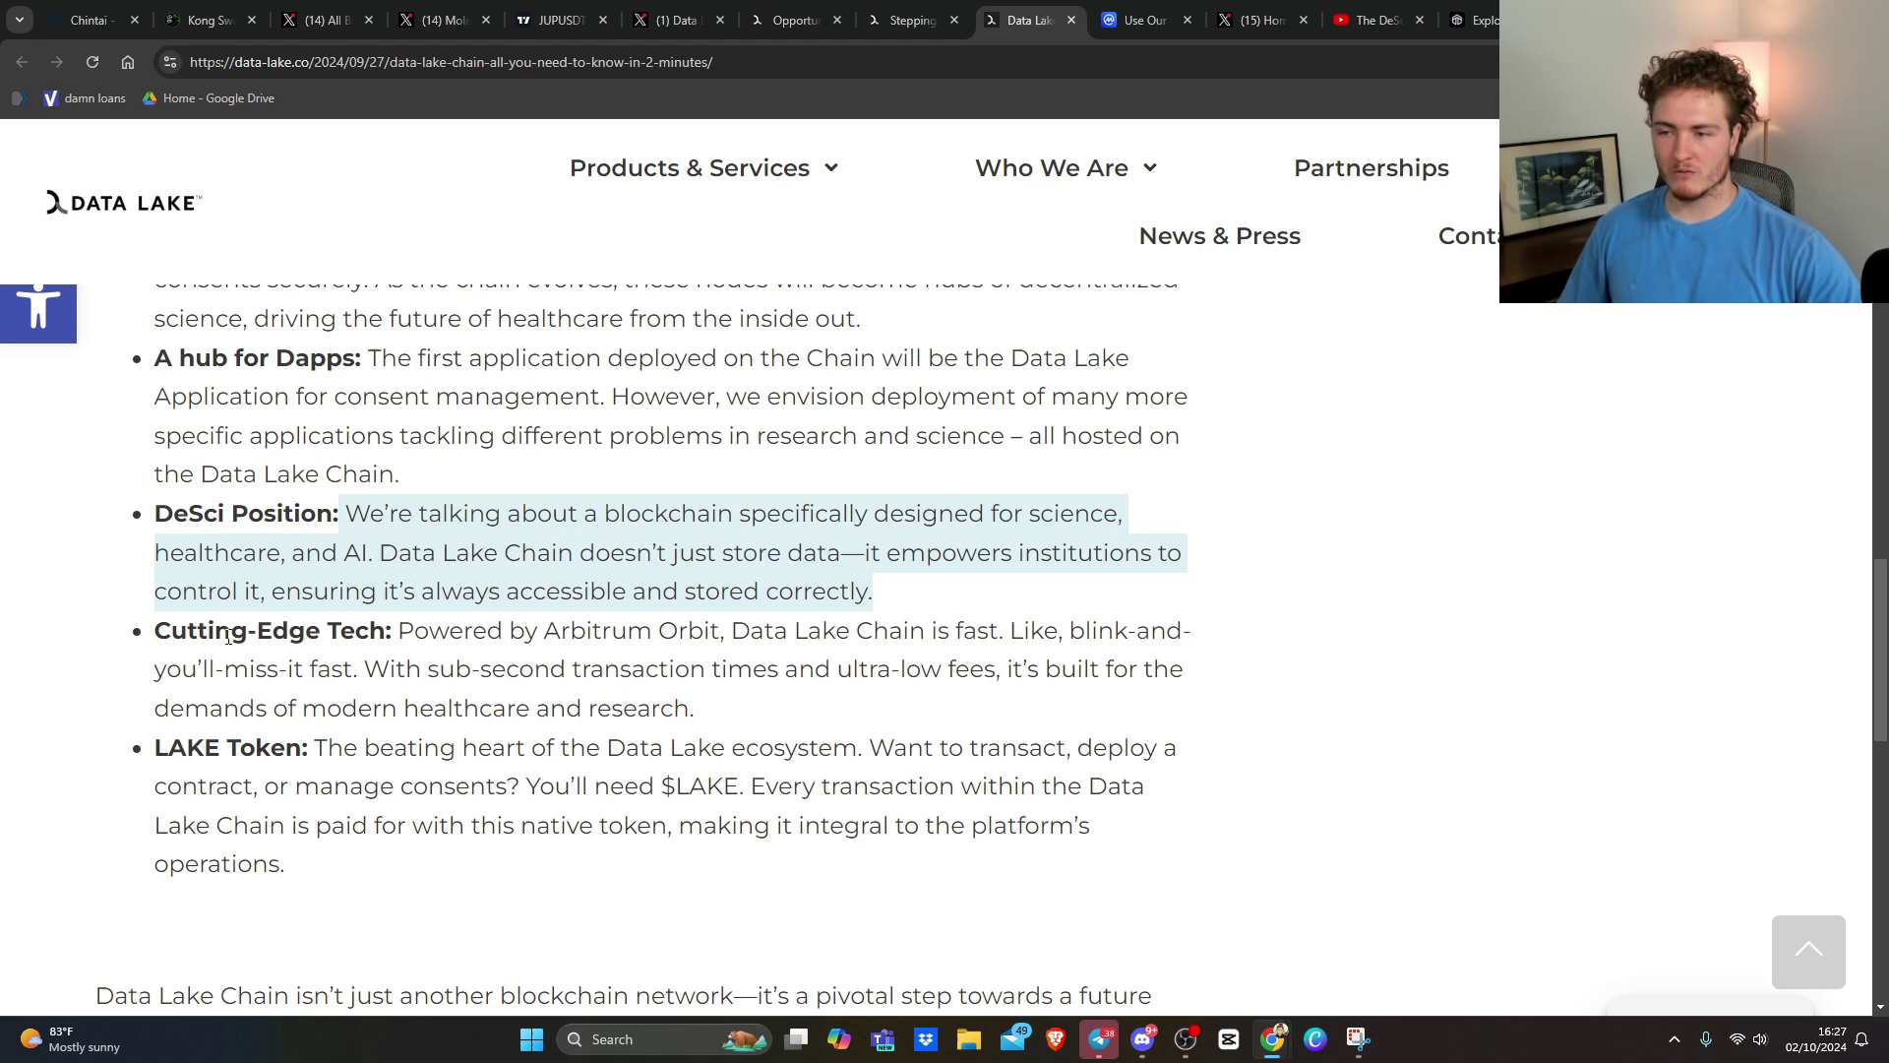
{"action": "scroll", "coordinate": [226, 635], "scroll_direction": "down", "scroll_amount": 1}
- Highlight, then clear, the 'Powered by Arbitrum Orbit' and fast, low-fee transaction phrases
{"action": "left_click_drag", "start_coordinate": [389, 466], "coordinate": [707, 467]}
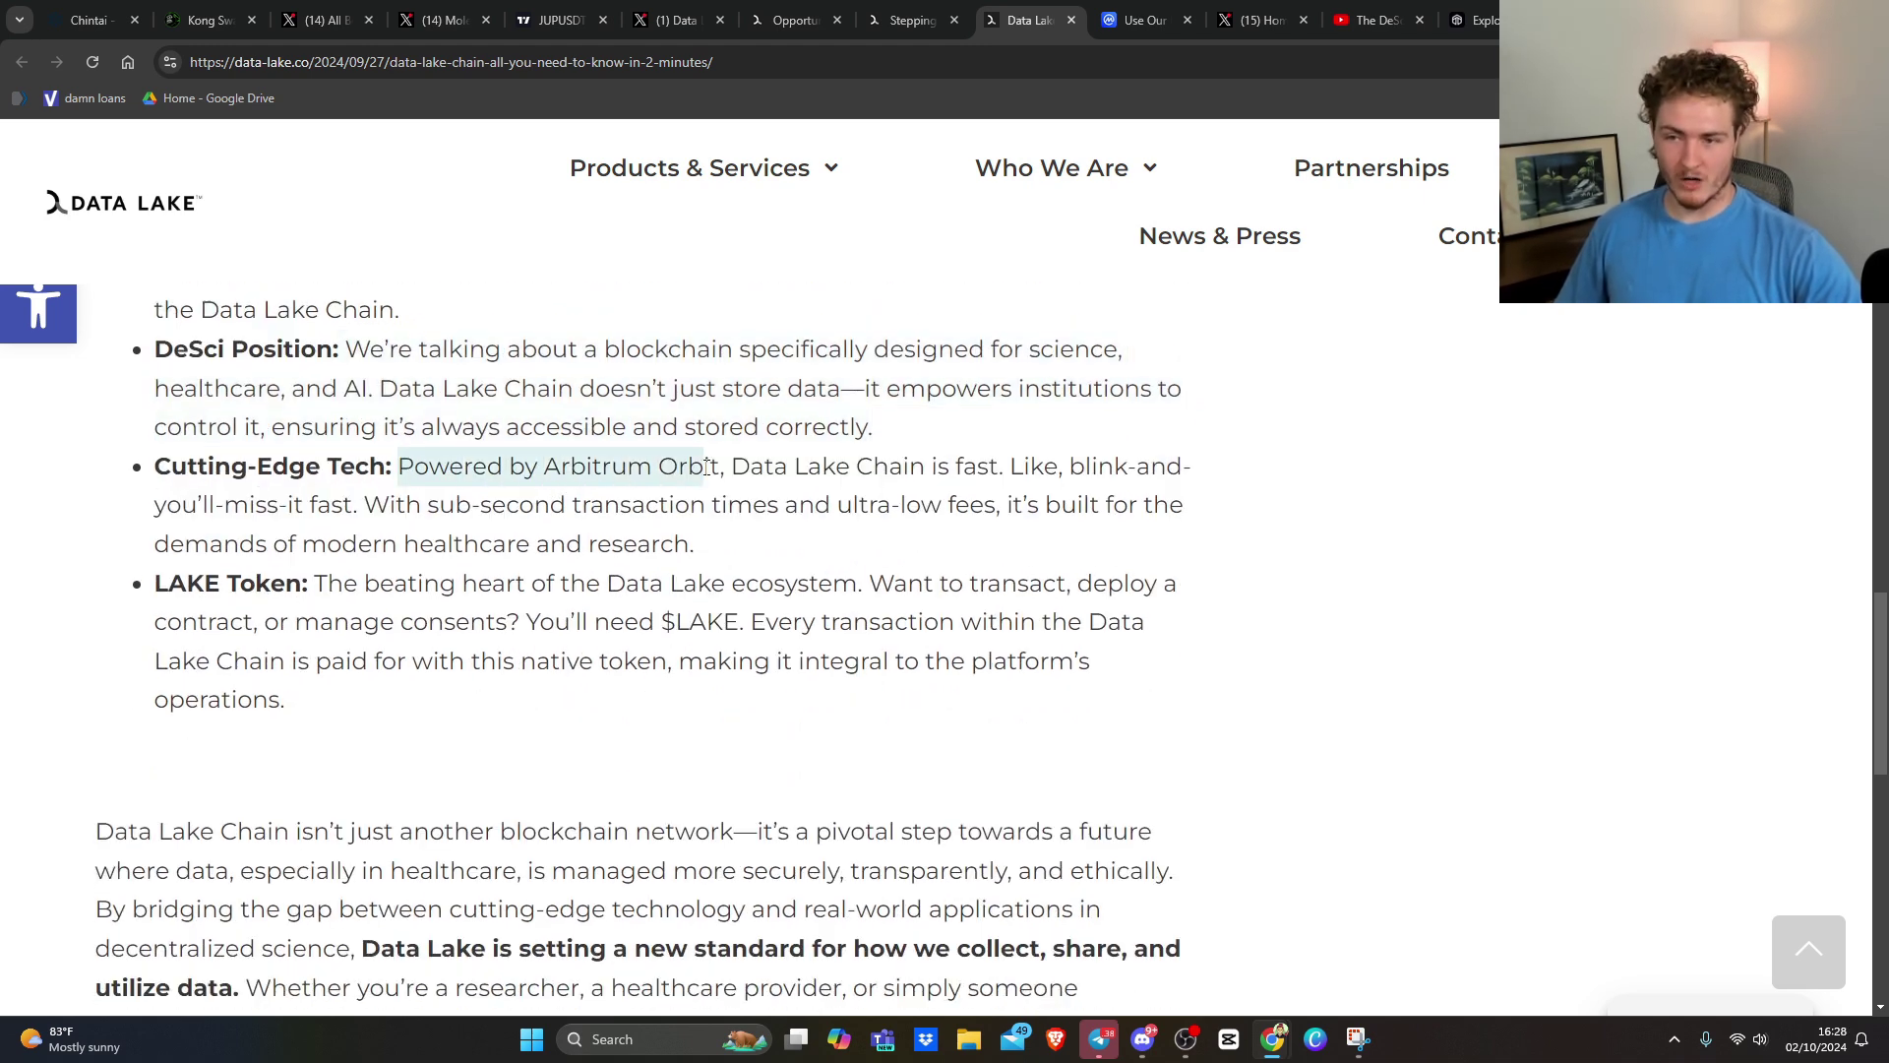
{"action": "left_click", "coordinate": [549, 468]}
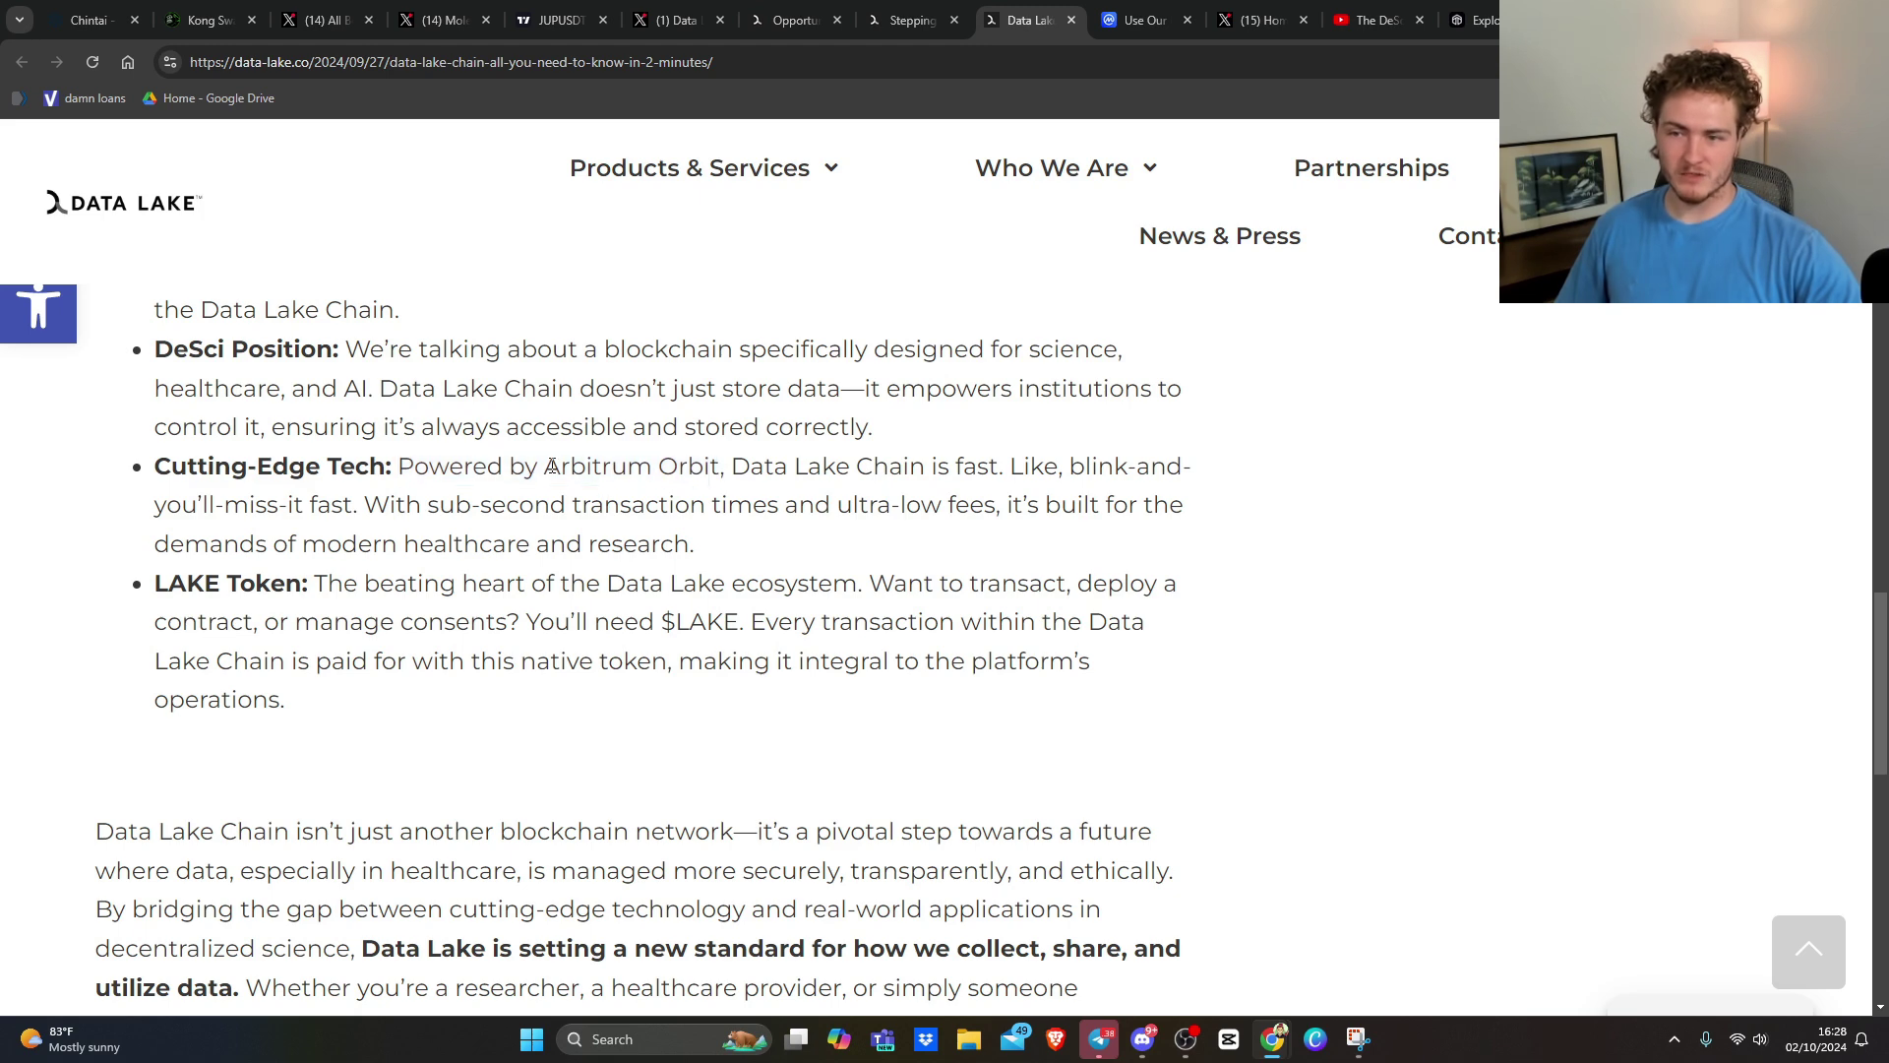
{"action": "mouse_move", "coordinate": [722, 466]}
{"action": "left_mouse_down"}
{"action": "mouse_move", "coordinate": [1090, 467]}
{"action": "mouse_move", "coordinate": [868, 503]}
{"action": "mouse_move", "coordinate": [332, 504]}
{"action": "mouse_move", "coordinate": [1031, 504]}
{"action": "mouse_move", "coordinate": [877, 529]}
{"action": "mouse_move", "coordinate": [351, 541]}
{"action": "mouse_move", "coordinate": [698, 547]}
{"action": "left_mouse_up"}
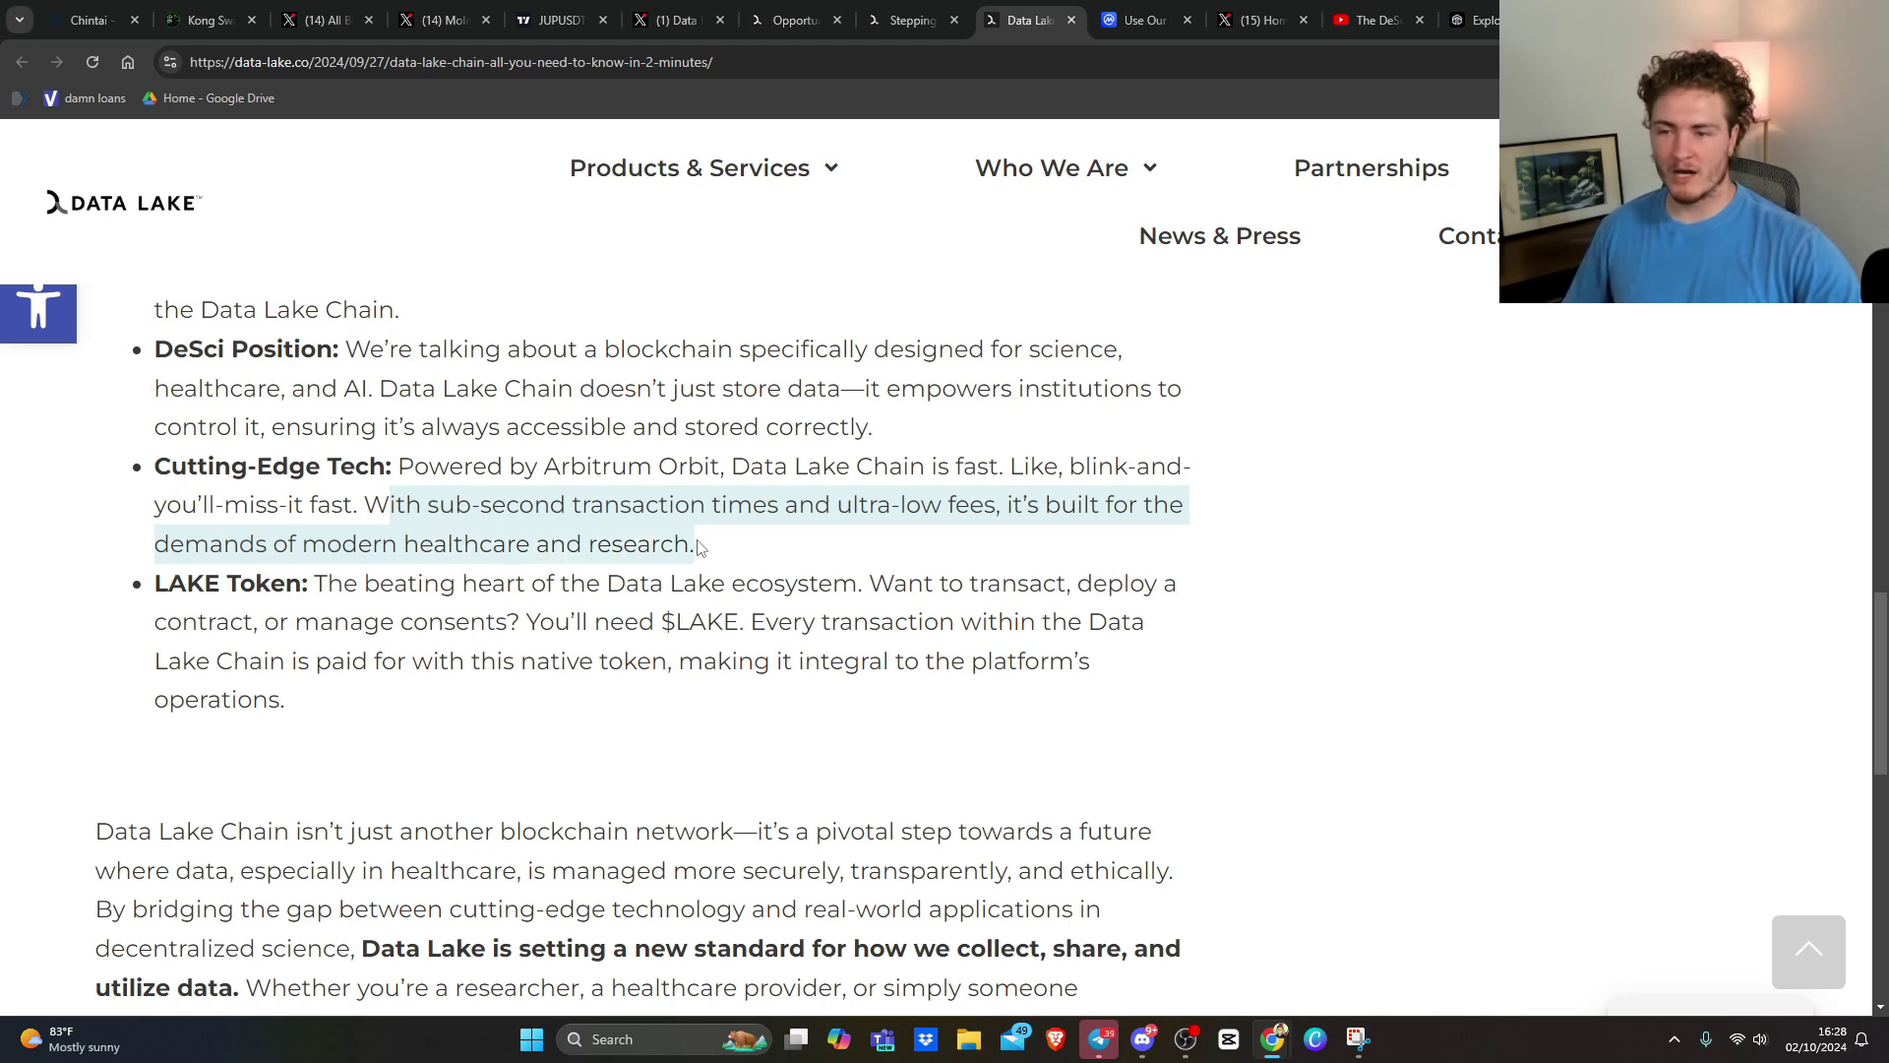
{"action": "left_click", "coordinate": [223, 583]}
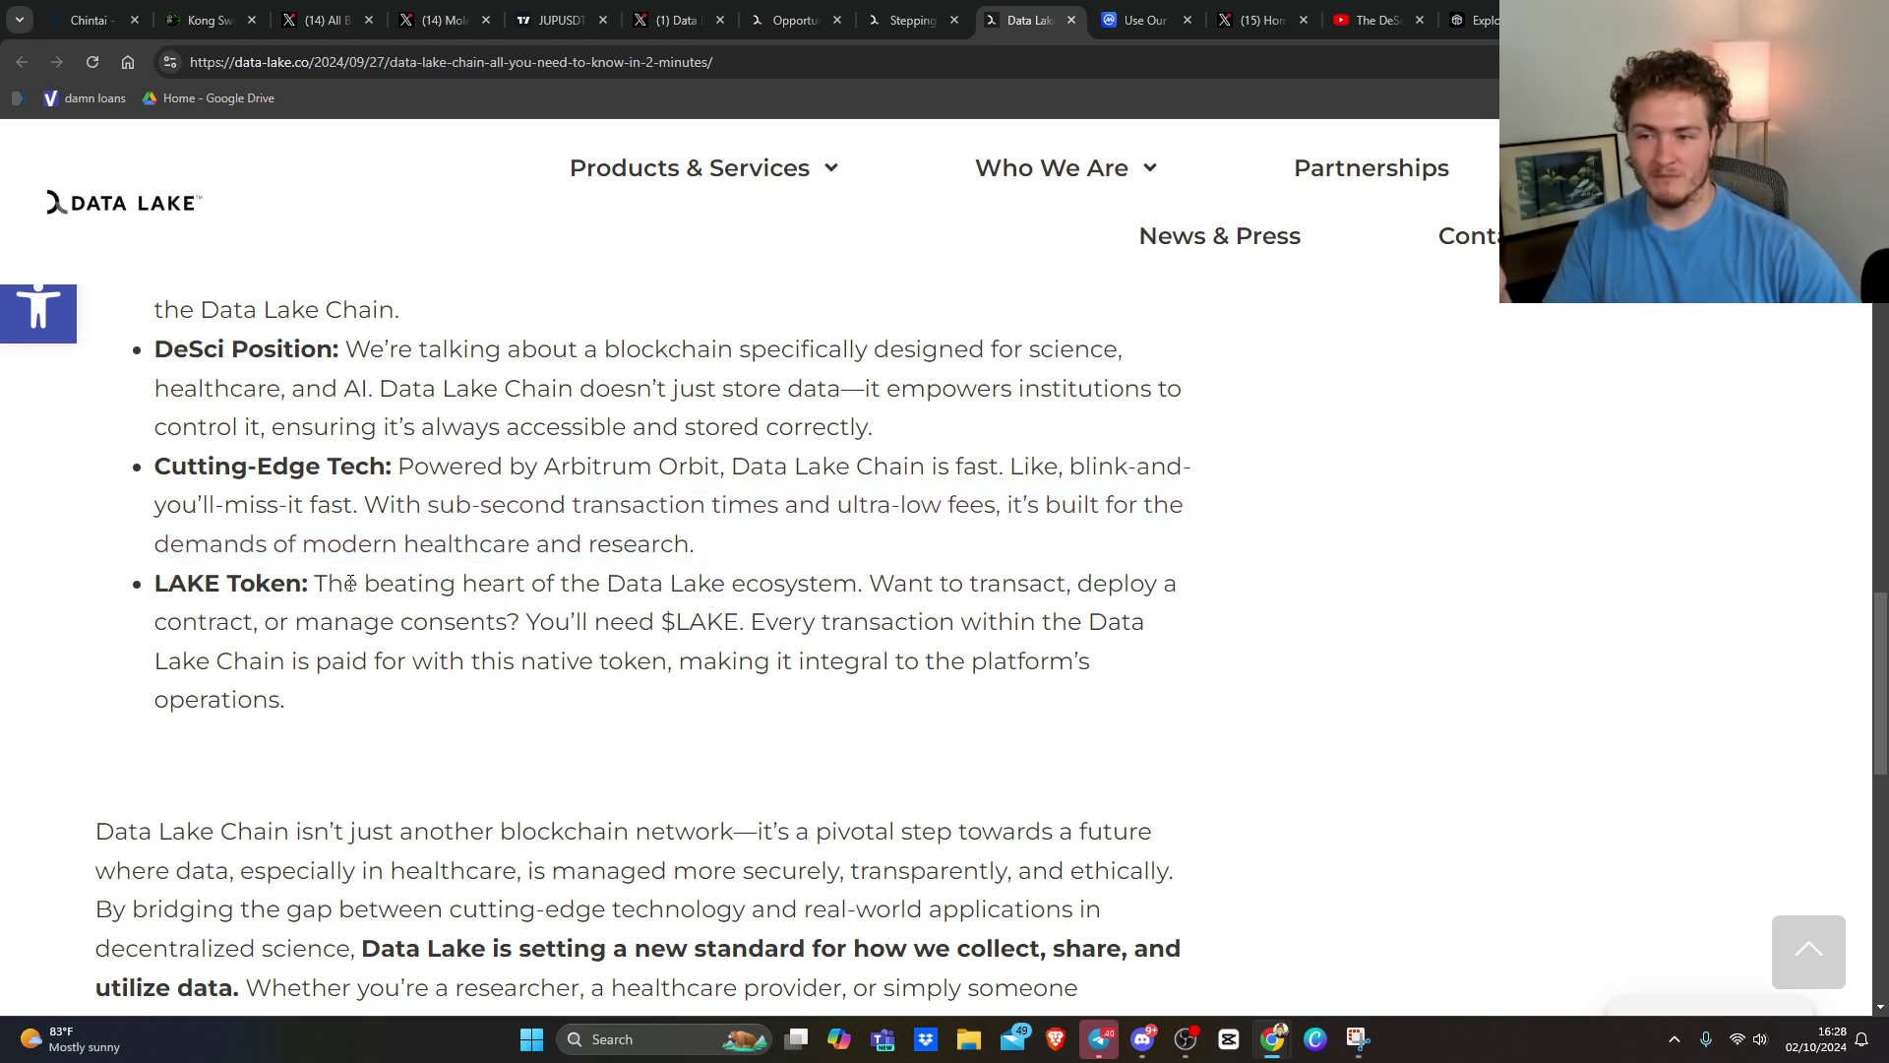
- Highlight the LAKE token 'beating heart' lines, the 'not just another blockchain network' sentence and the pivotal-step sentence
{"action": "left_click_drag", "start_coordinate": [327, 583], "coordinate": [755, 599]}
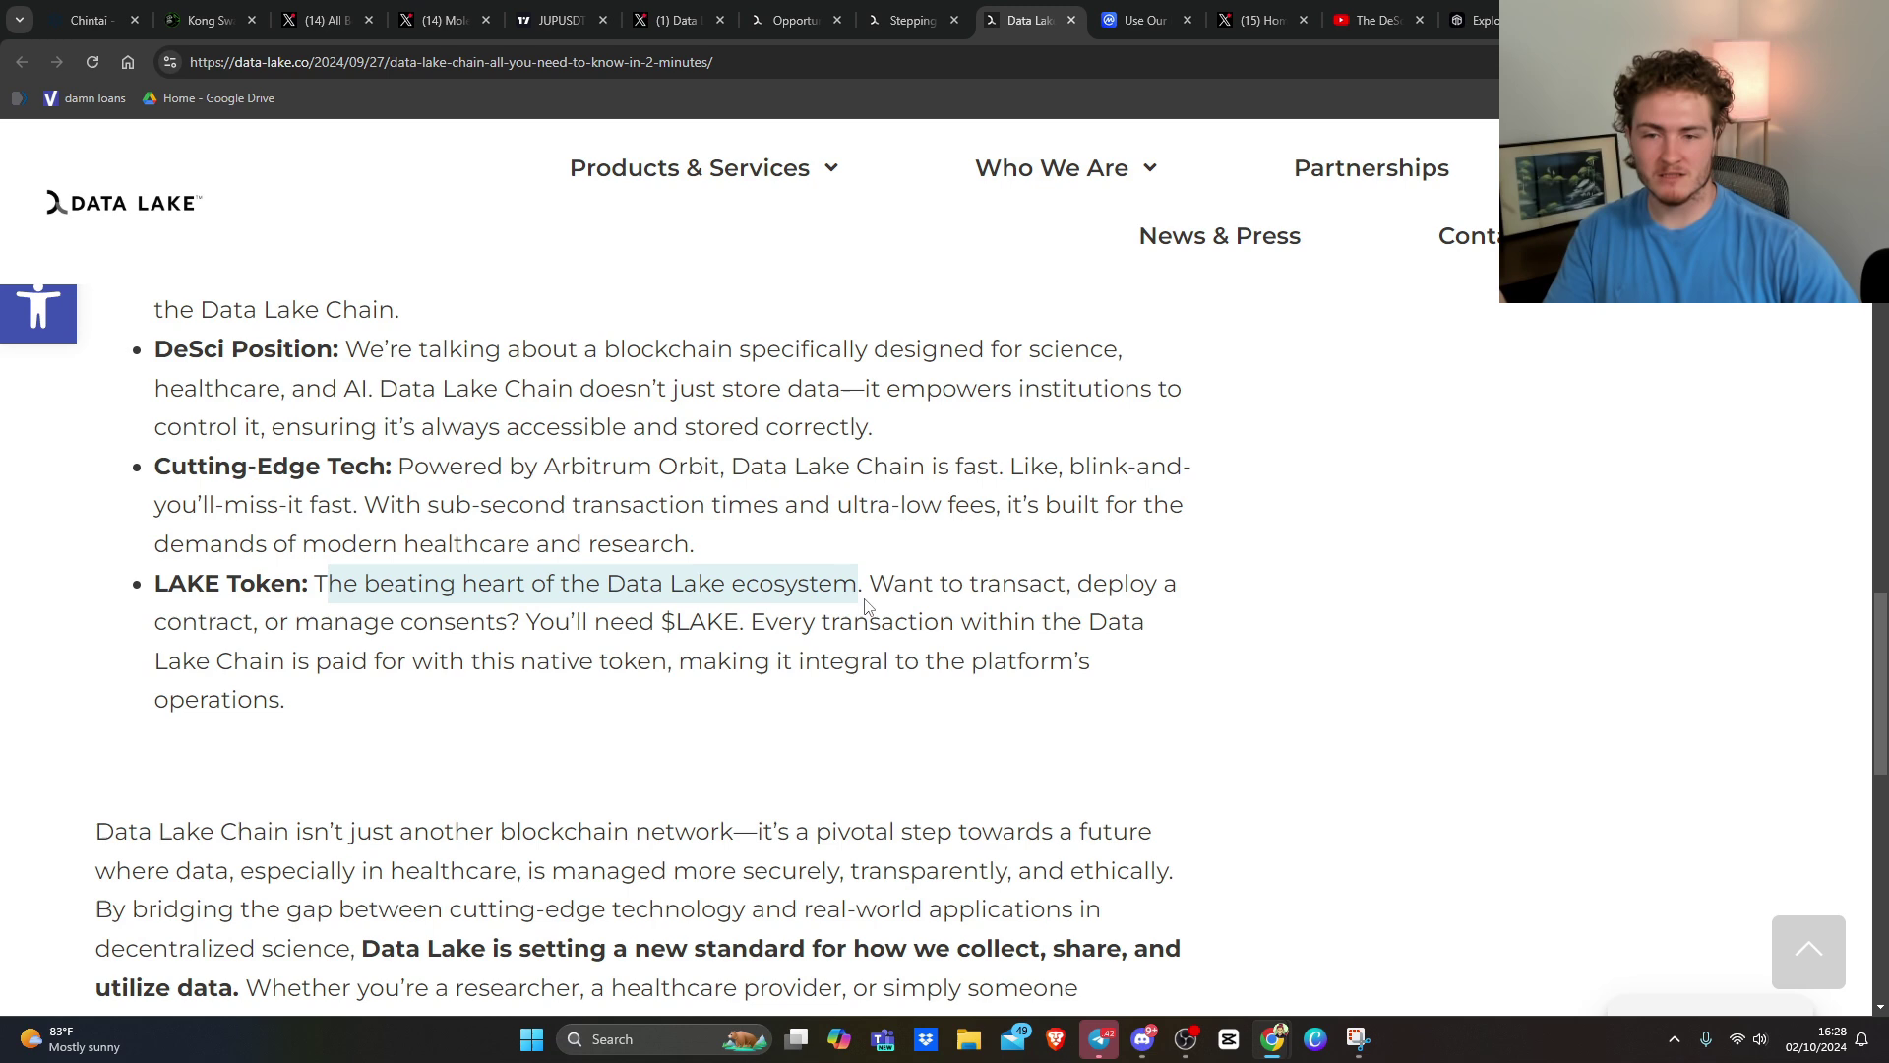
{"action": "mouse_move", "coordinate": [870, 584]}
{"action": "left_mouse_down"}
{"action": "mouse_move", "coordinate": [1074, 590]}
{"action": "mouse_move", "coordinate": [299, 620]}
{"action": "mouse_move", "coordinate": [974, 627]}
{"action": "mouse_move", "coordinate": [348, 660]}
{"action": "mouse_move", "coordinate": [662, 661]}
{"action": "left_mouse_up"}
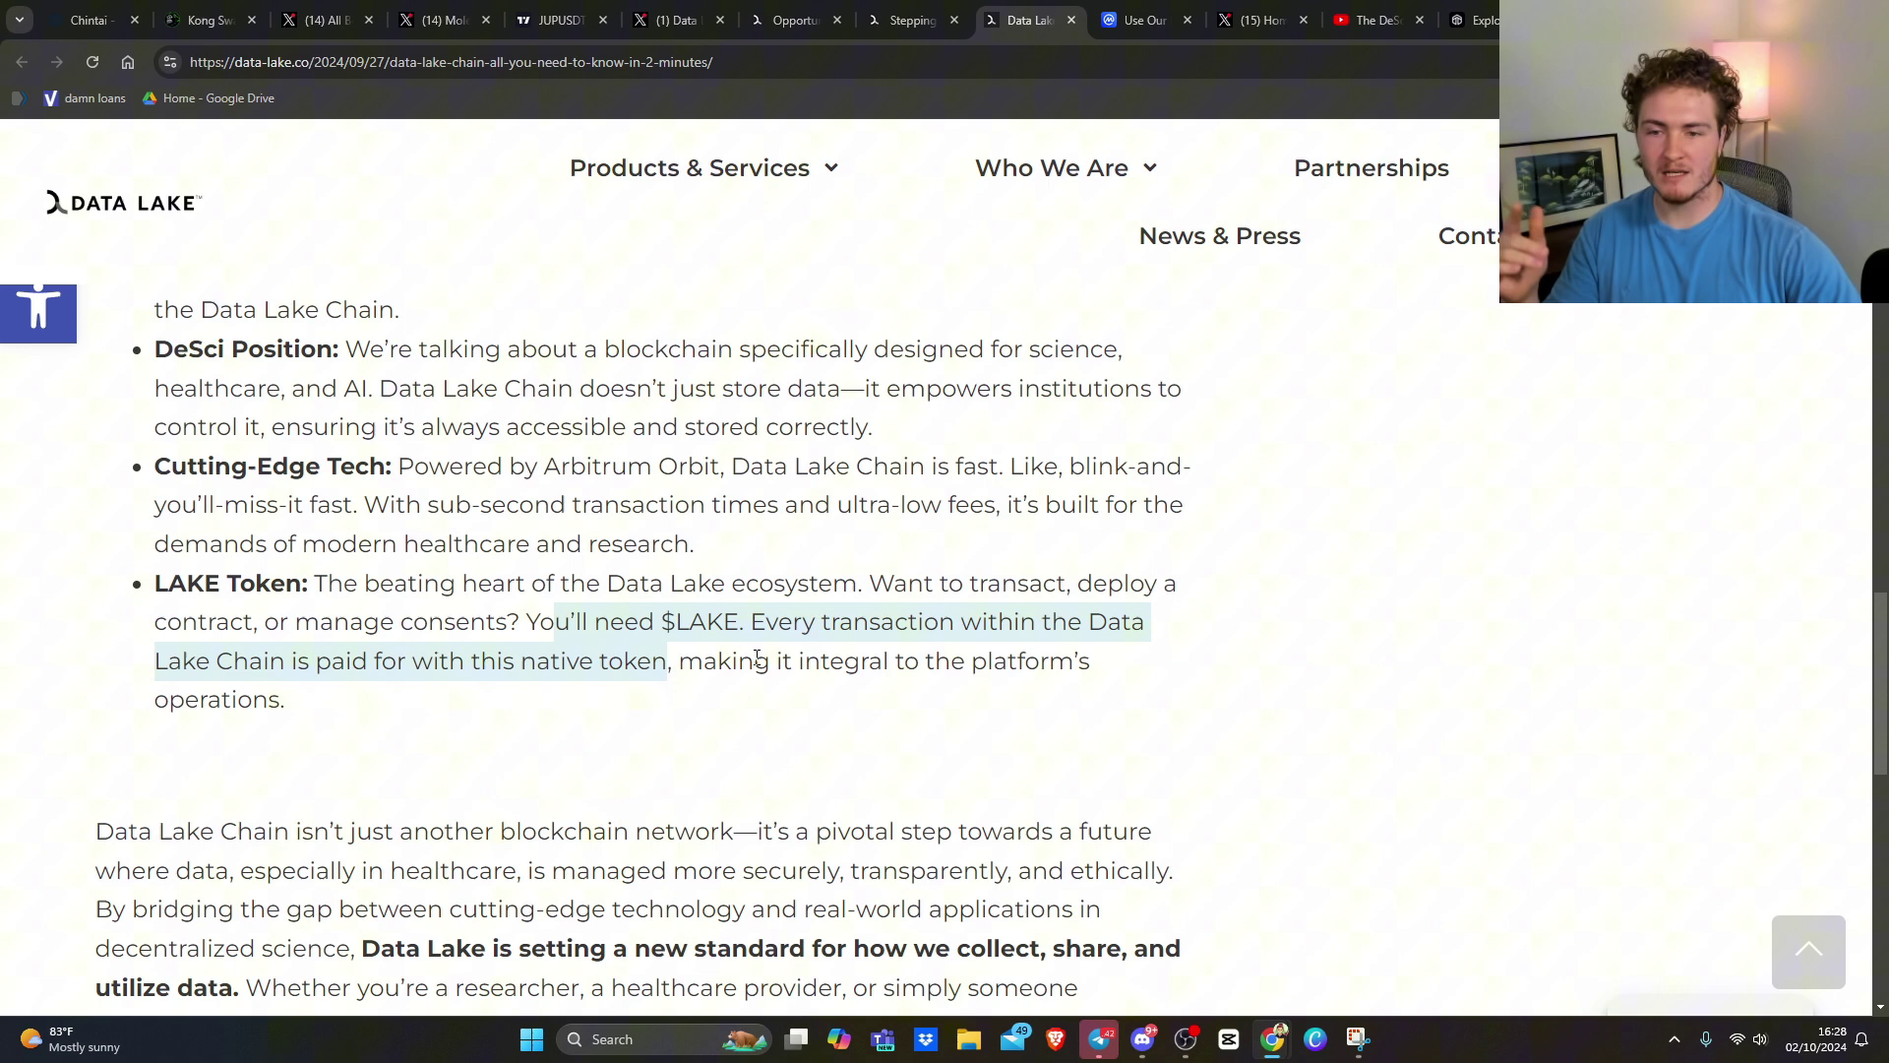
{"action": "scroll", "coordinate": [459, 704], "scroll_direction": "down", "scroll_amount": 1}
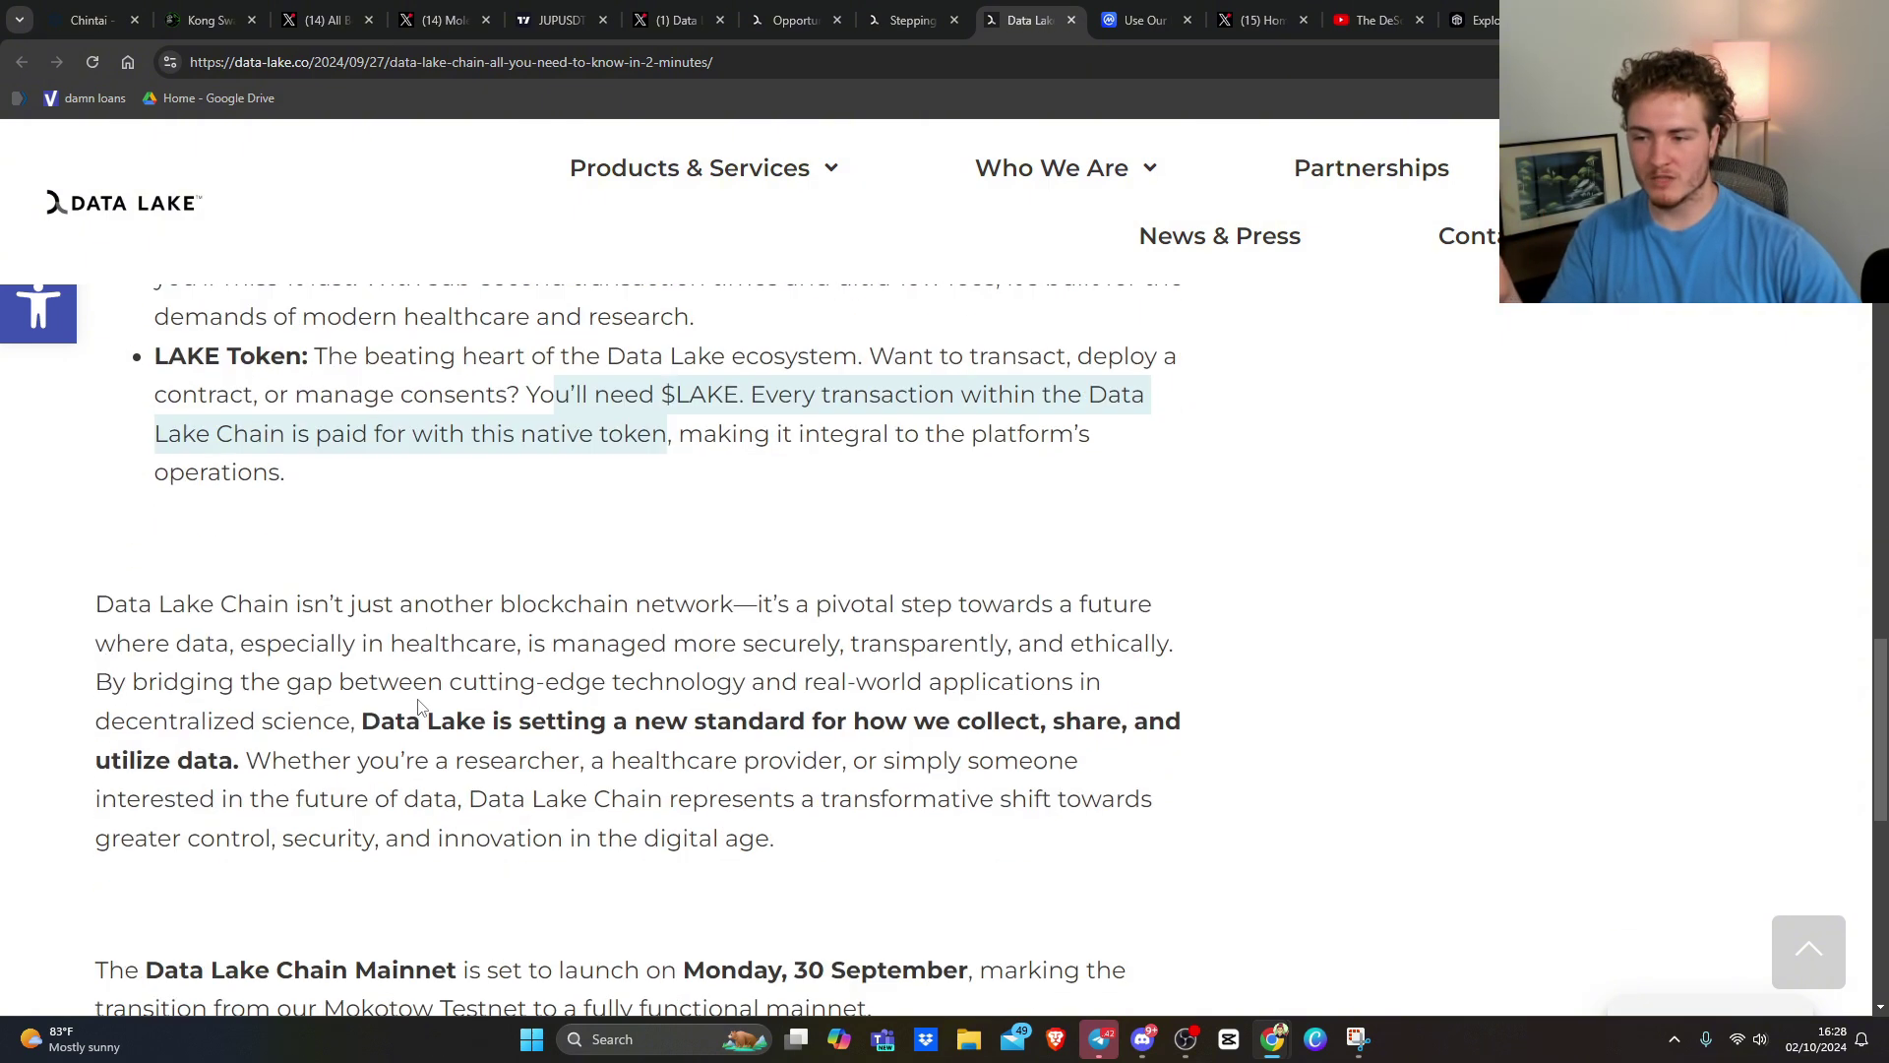
{"action": "scroll", "coordinate": [413, 695], "scroll_direction": "down", "scroll_amount": 1}
{"action": "left_click_drag", "start_coordinate": [117, 512], "coordinate": [746, 512]}
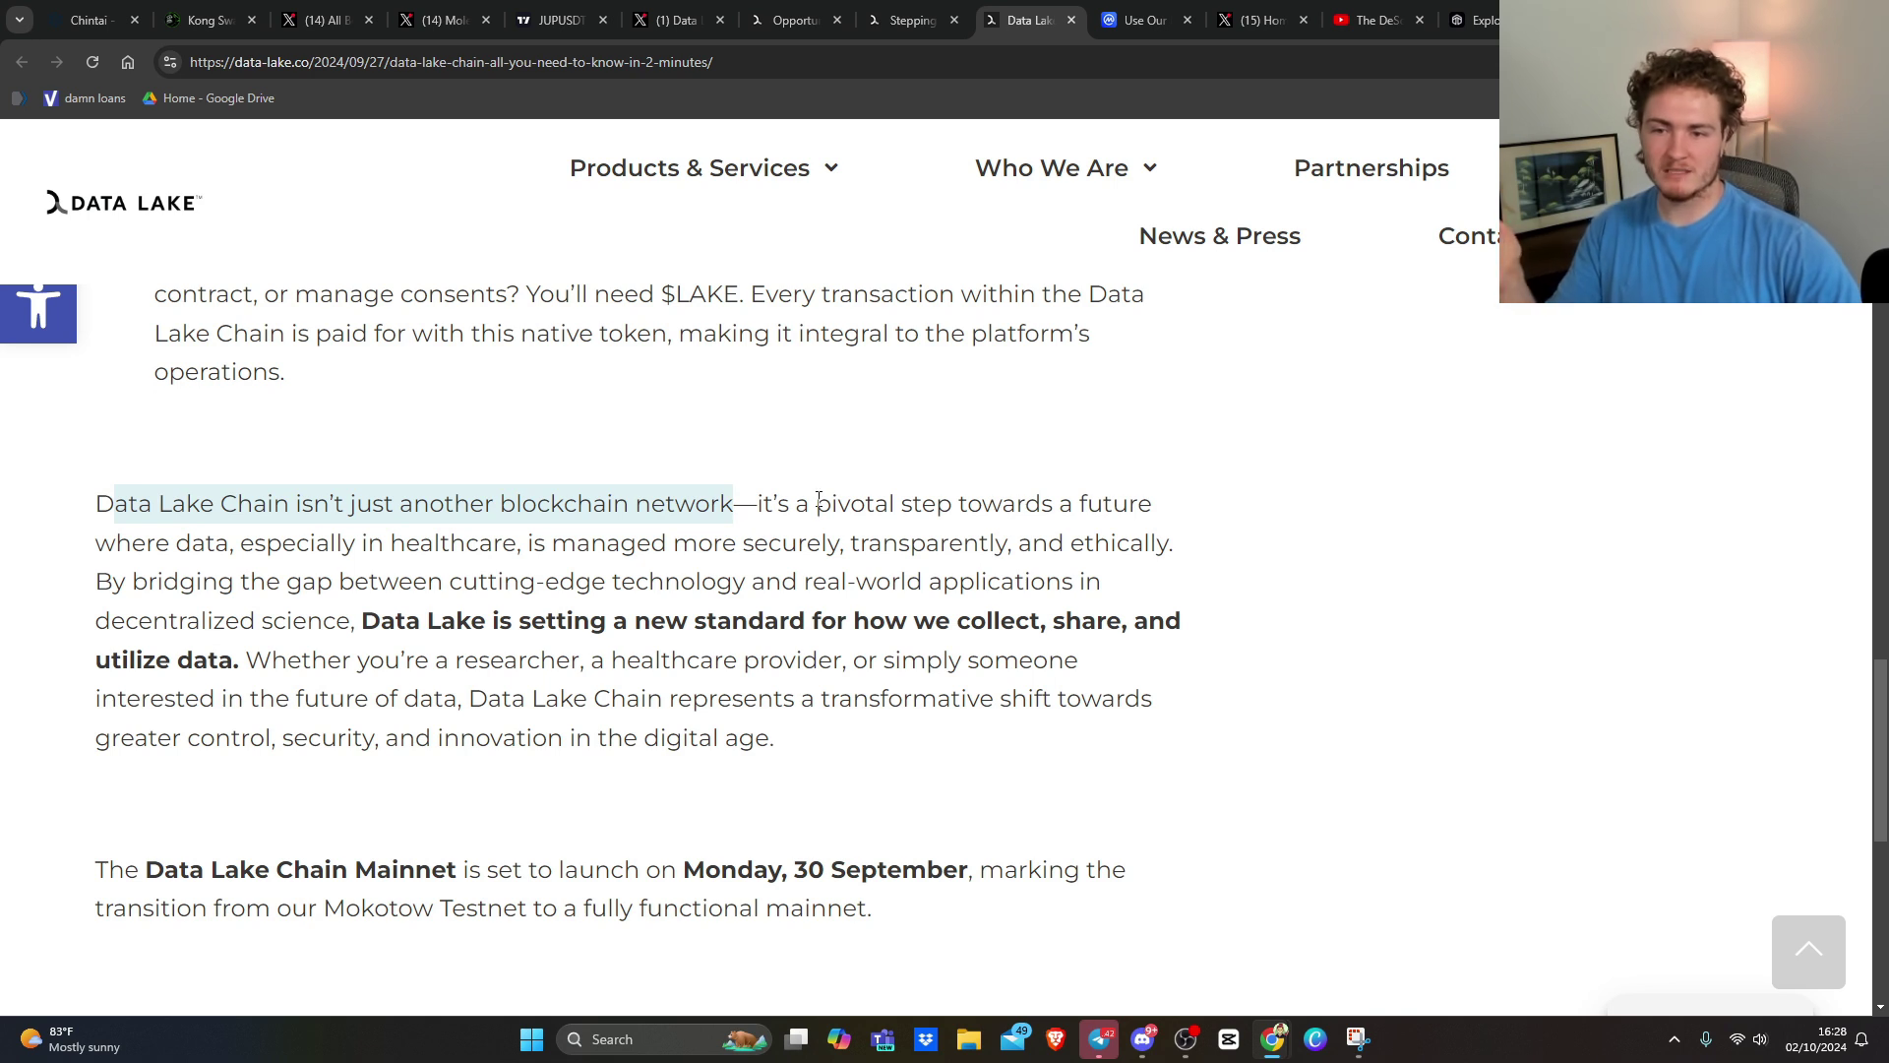
{"action": "mouse_move", "coordinate": [816, 509]}
{"action": "left_mouse_down"}
{"action": "mouse_move", "coordinate": [1091, 508]}
{"action": "mouse_move", "coordinate": [253, 542]}
{"action": "mouse_move", "coordinate": [1049, 542]}
{"action": "mouse_move", "coordinate": [1097, 527]}
{"action": "mouse_move", "coordinate": [1173, 544]}
{"action": "left_mouse_up"}
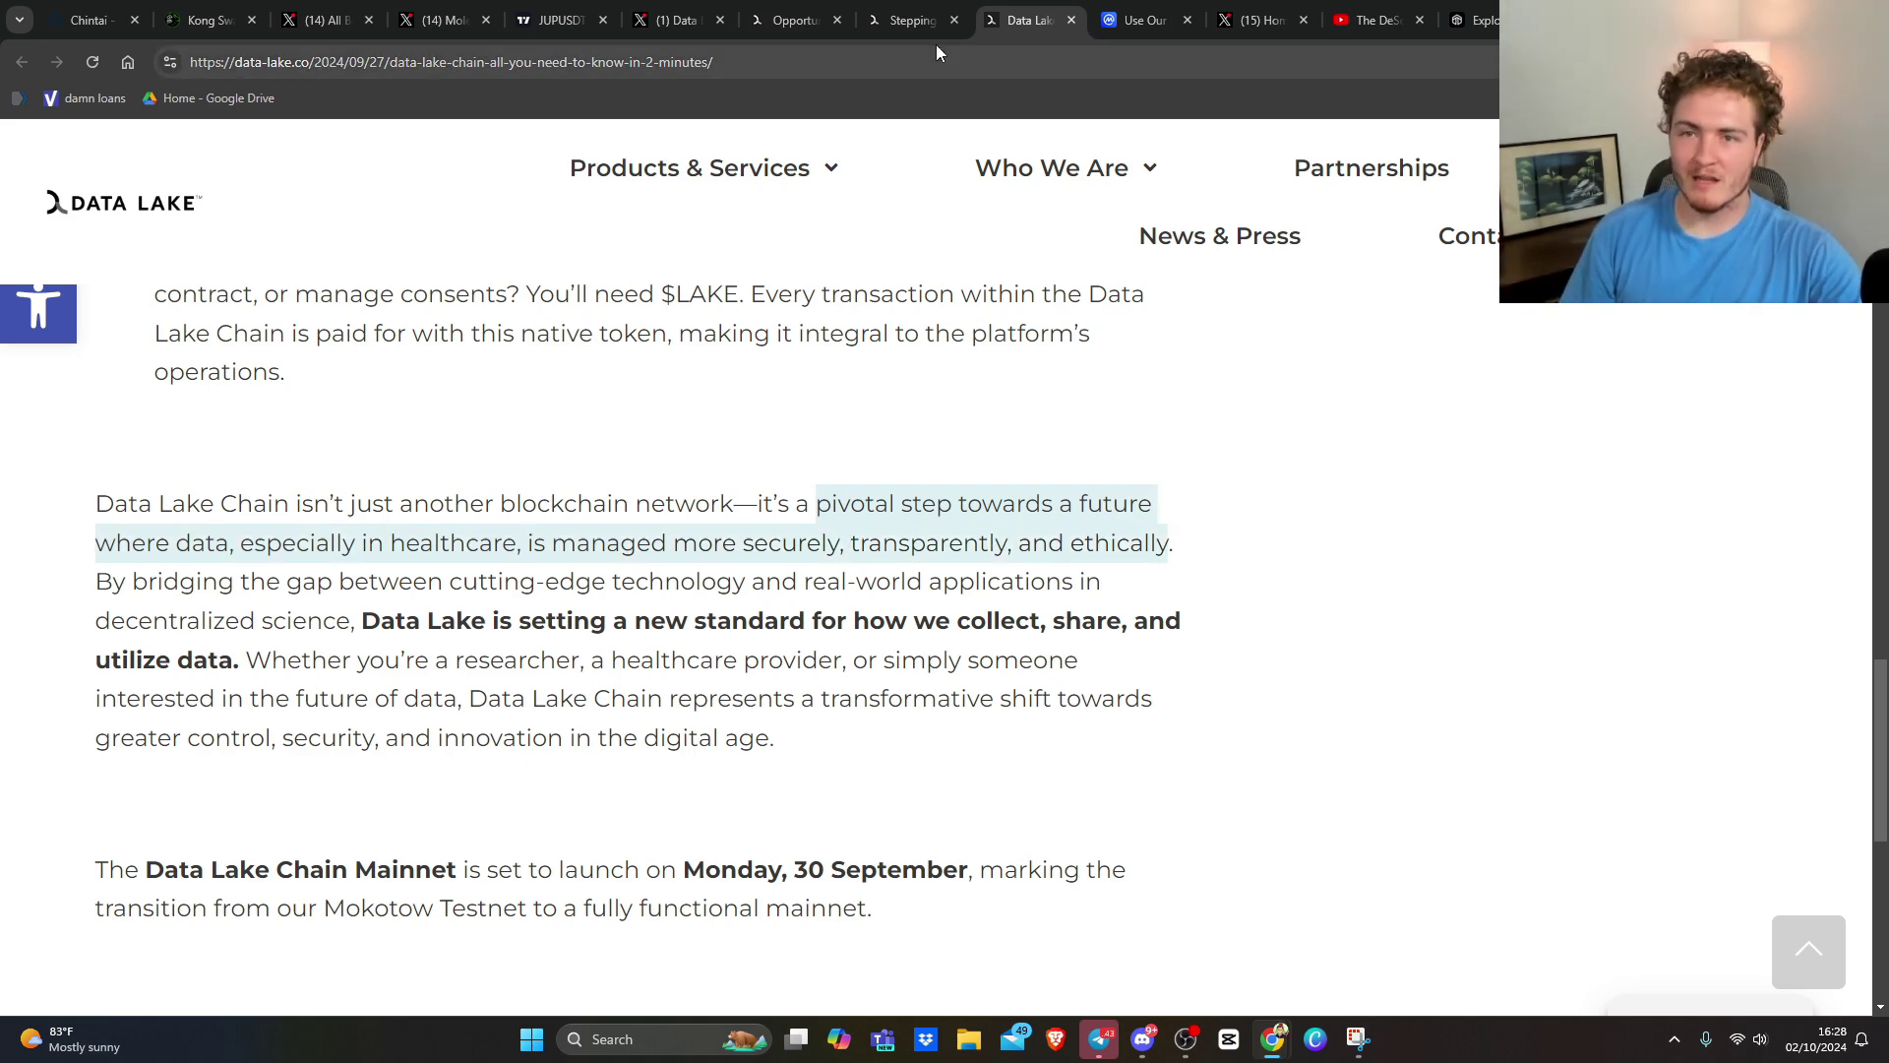
- In the 'Stepping into the Future' post, highlight the milestone sentence, publication date and Layer 3 description
{"action": "left_click", "coordinate": [924, 21]}
{"action": "scroll", "coordinate": [1143, 470], "scroll_direction": "down", "scroll_amount": 1}
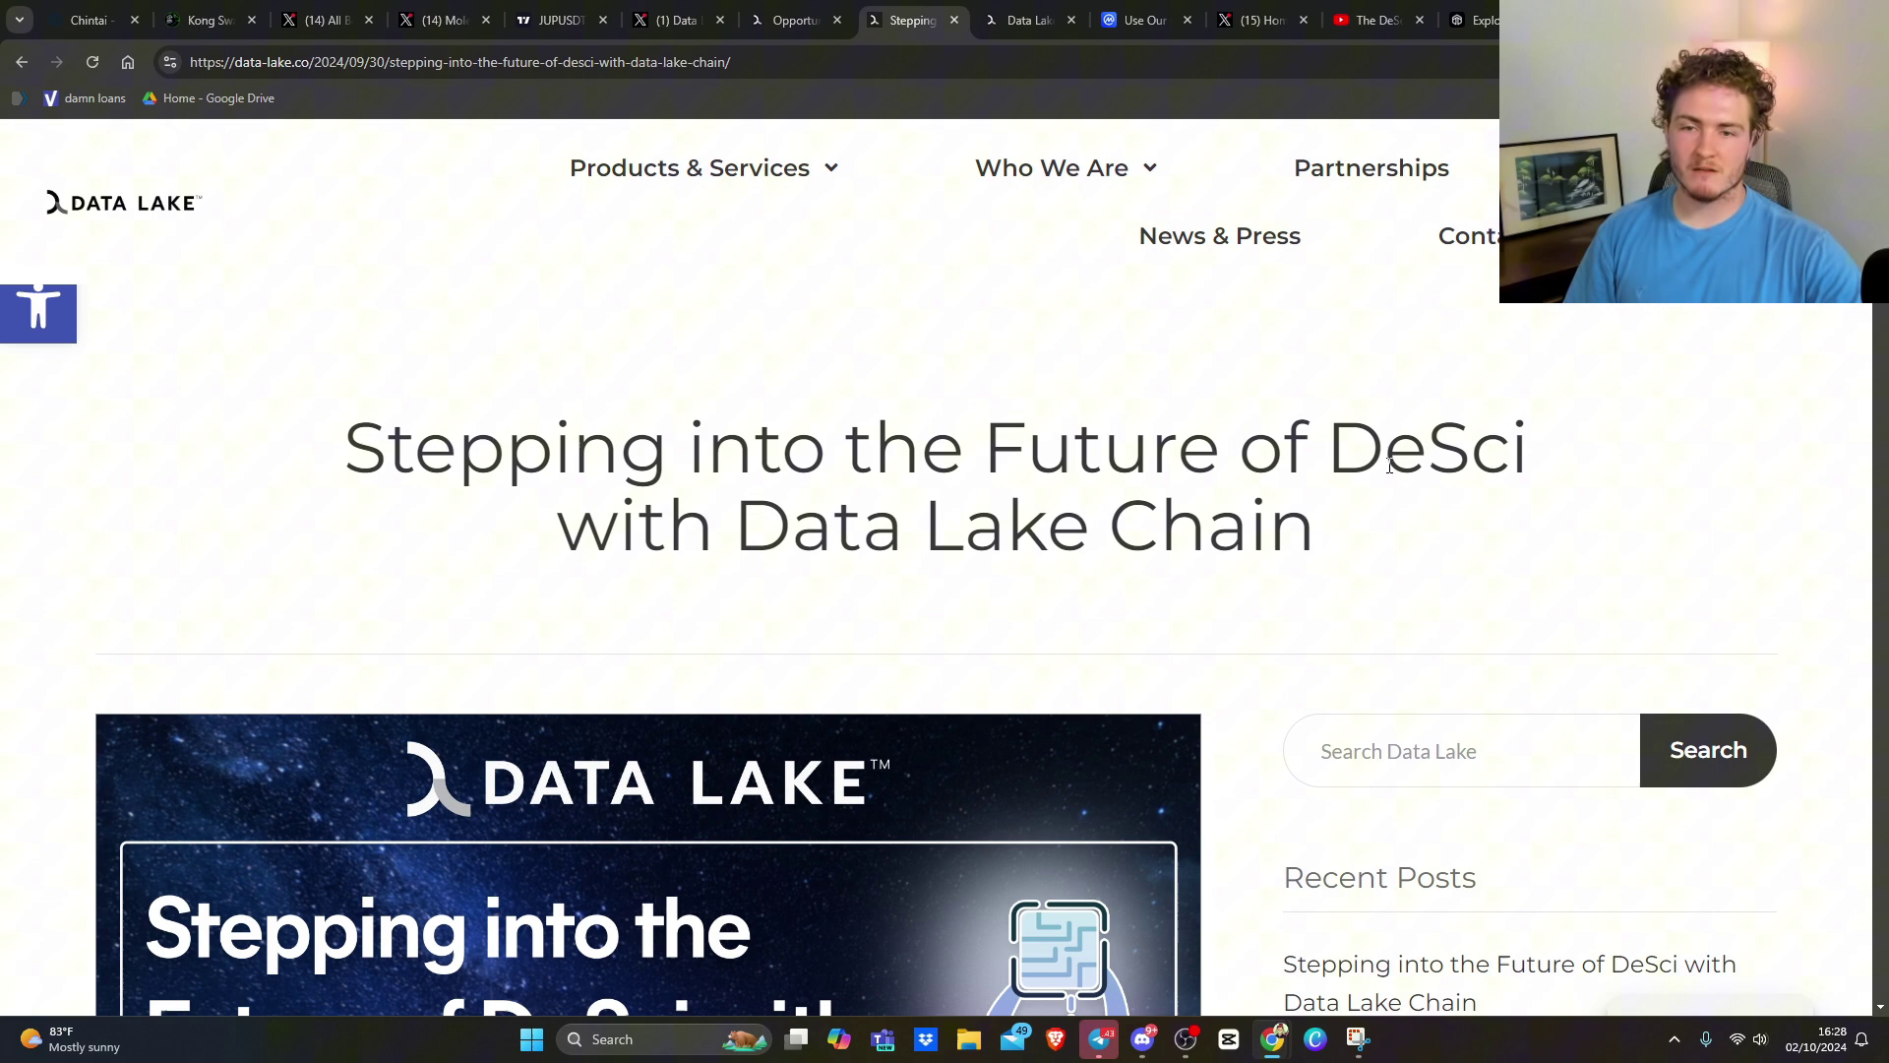
{"action": "scroll", "coordinate": [1100, 468], "scroll_direction": "down", "scroll_amount": 2}
{"action": "scroll", "coordinate": [1100, 469], "scroll_direction": "down", "scroll_amount": 1}
{"action": "scroll", "coordinate": [1099, 468], "scroll_direction": "down", "scroll_amount": 2}
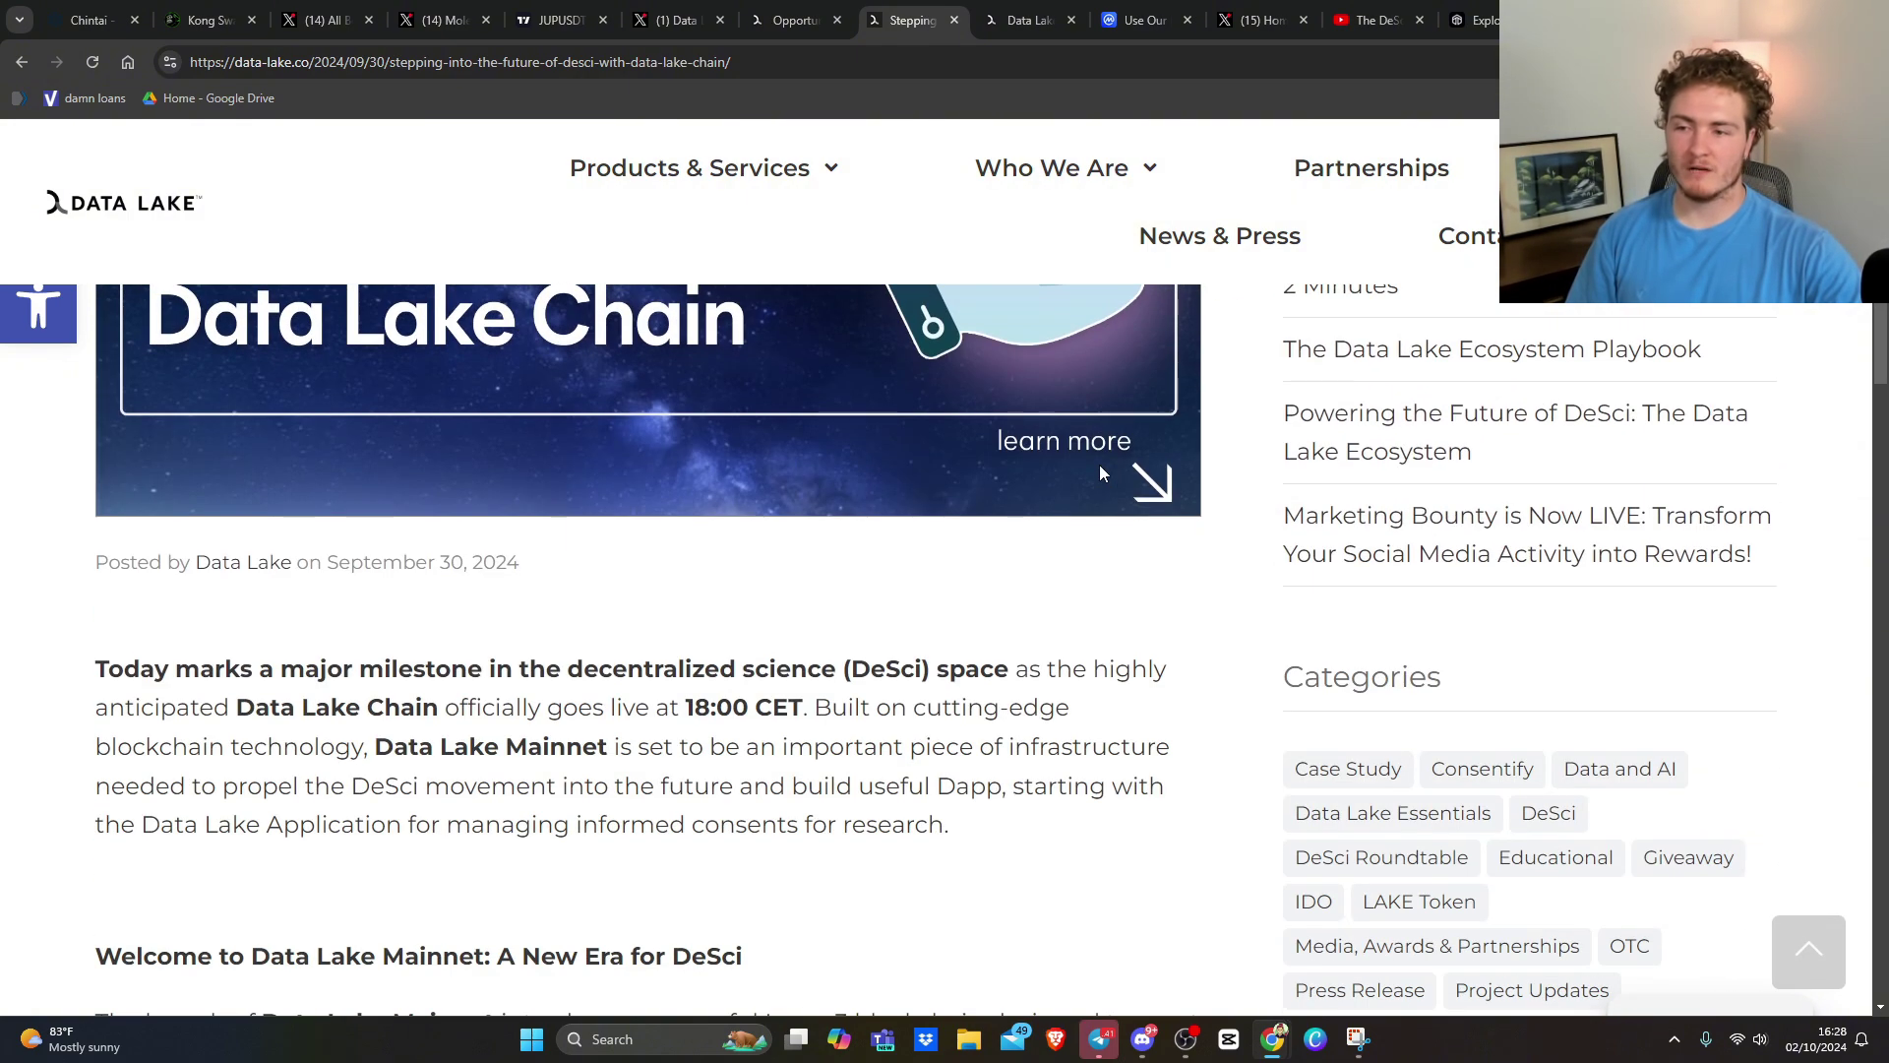
{"action": "scroll", "coordinate": [1100, 468], "scroll_direction": "down", "scroll_amount": 1}
{"action": "scroll", "coordinate": [1099, 472], "scroll_direction": "down", "scroll_amount": 1}
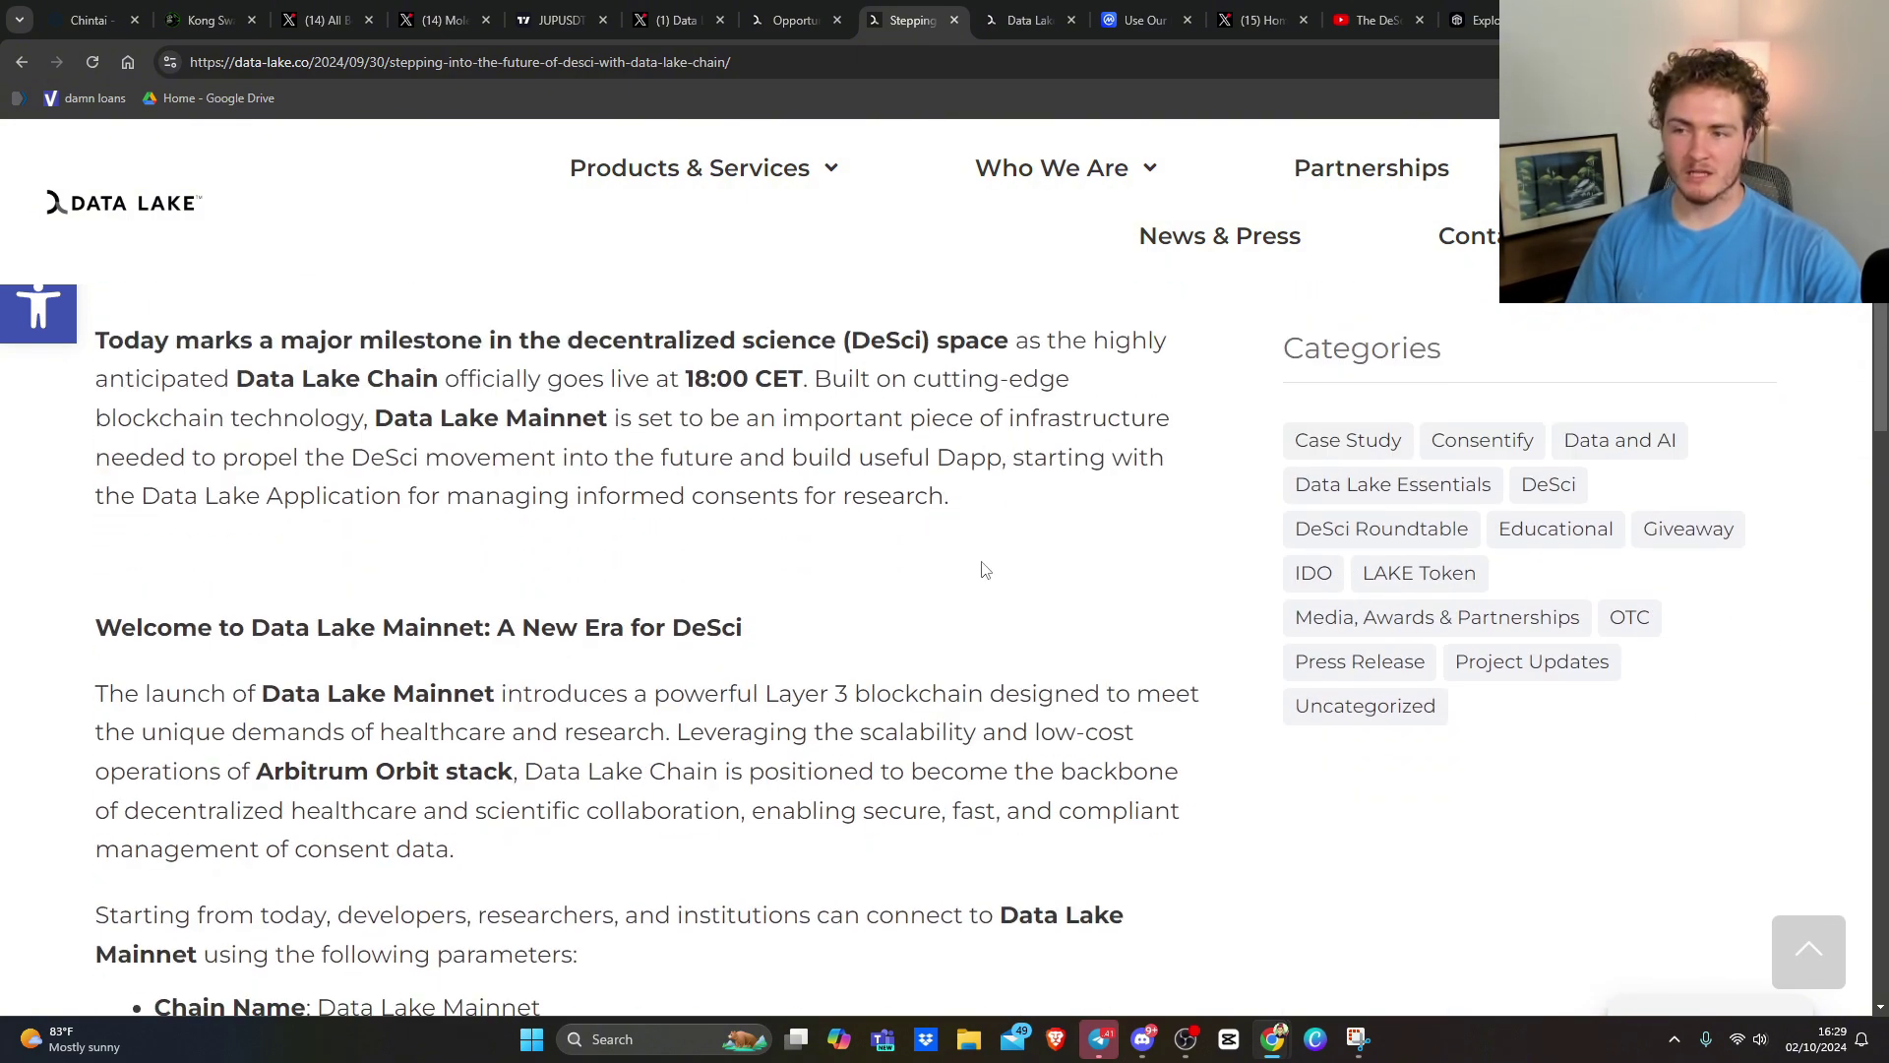
{"action": "scroll", "coordinate": [984, 569], "scroll_direction": "up", "scroll_amount": 1}
{"action": "mouse_move", "coordinate": [106, 508]}
{"action": "left_mouse_down"}
{"action": "mouse_move", "coordinate": [883, 499]}
{"action": "mouse_move", "coordinate": [351, 545]}
{"action": "mouse_move", "coordinate": [740, 545]}
{"action": "left_mouse_up"}
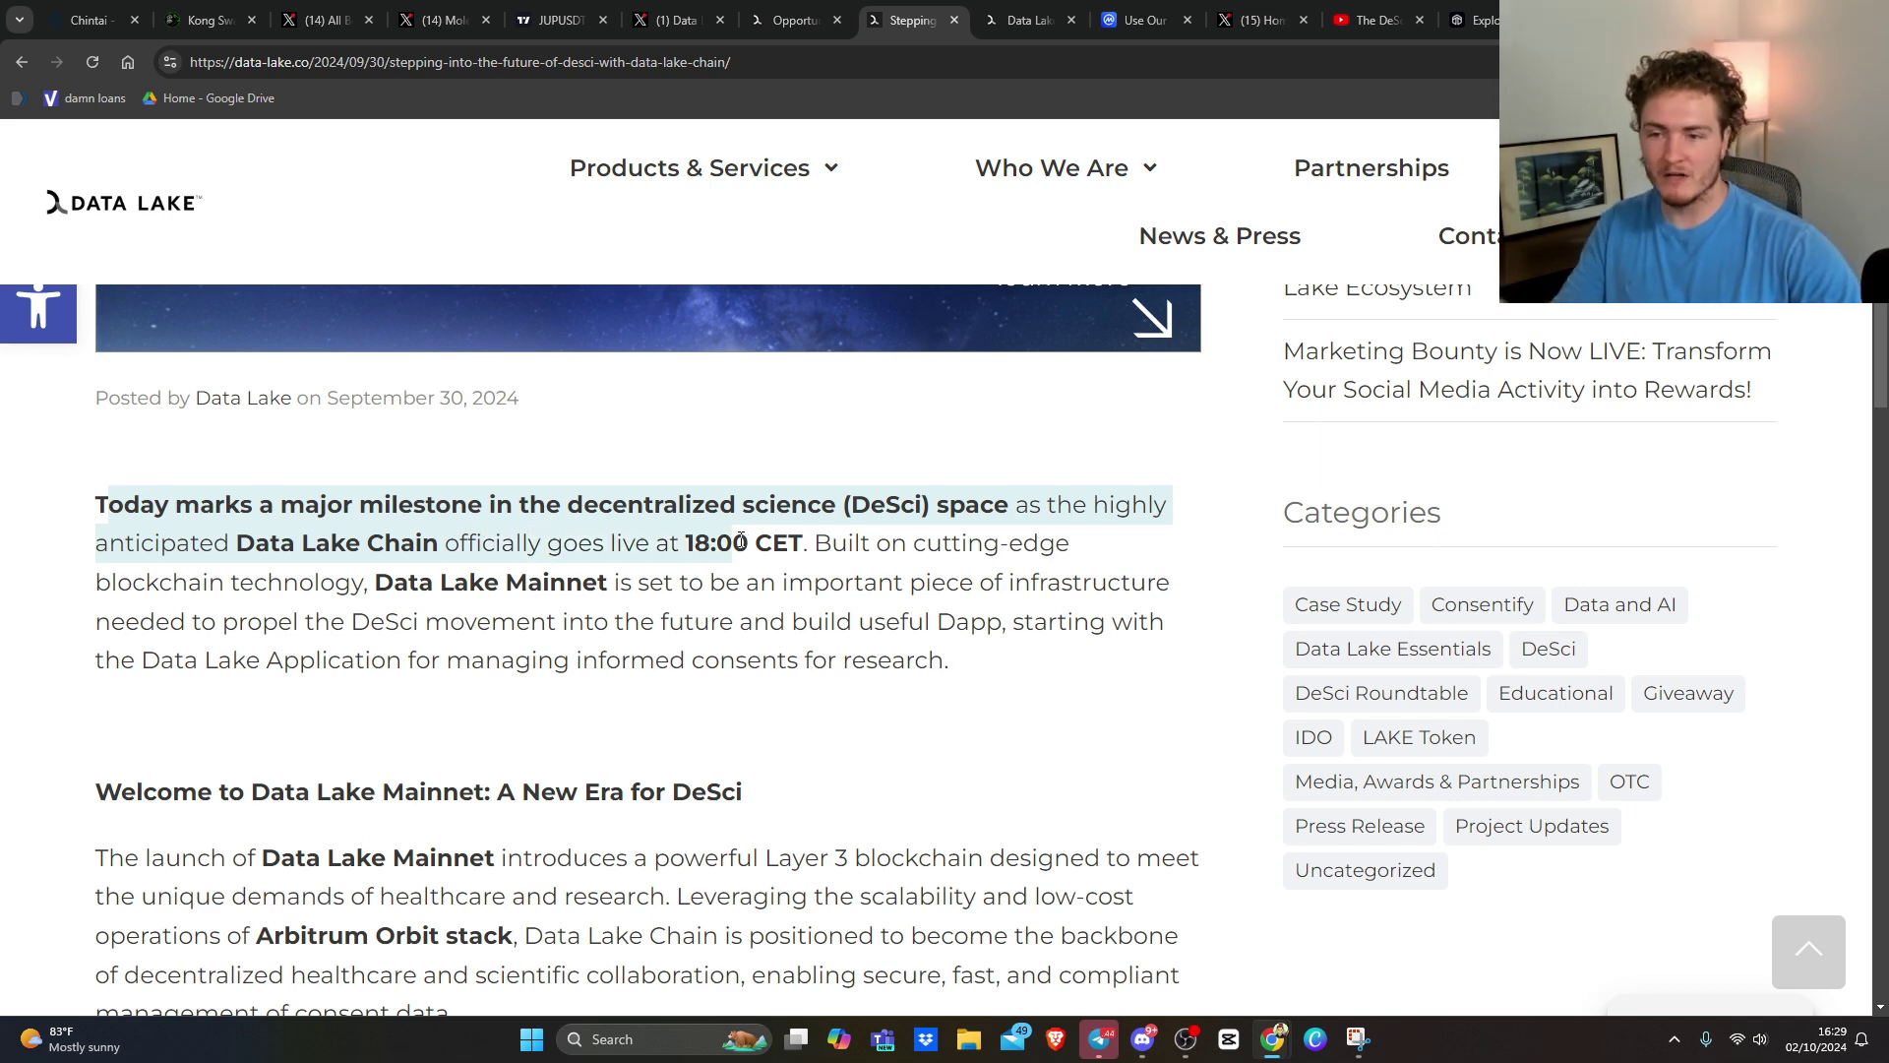
{"action": "left_click_drag", "start_coordinate": [405, 397], "coordinate": [519, 399]}
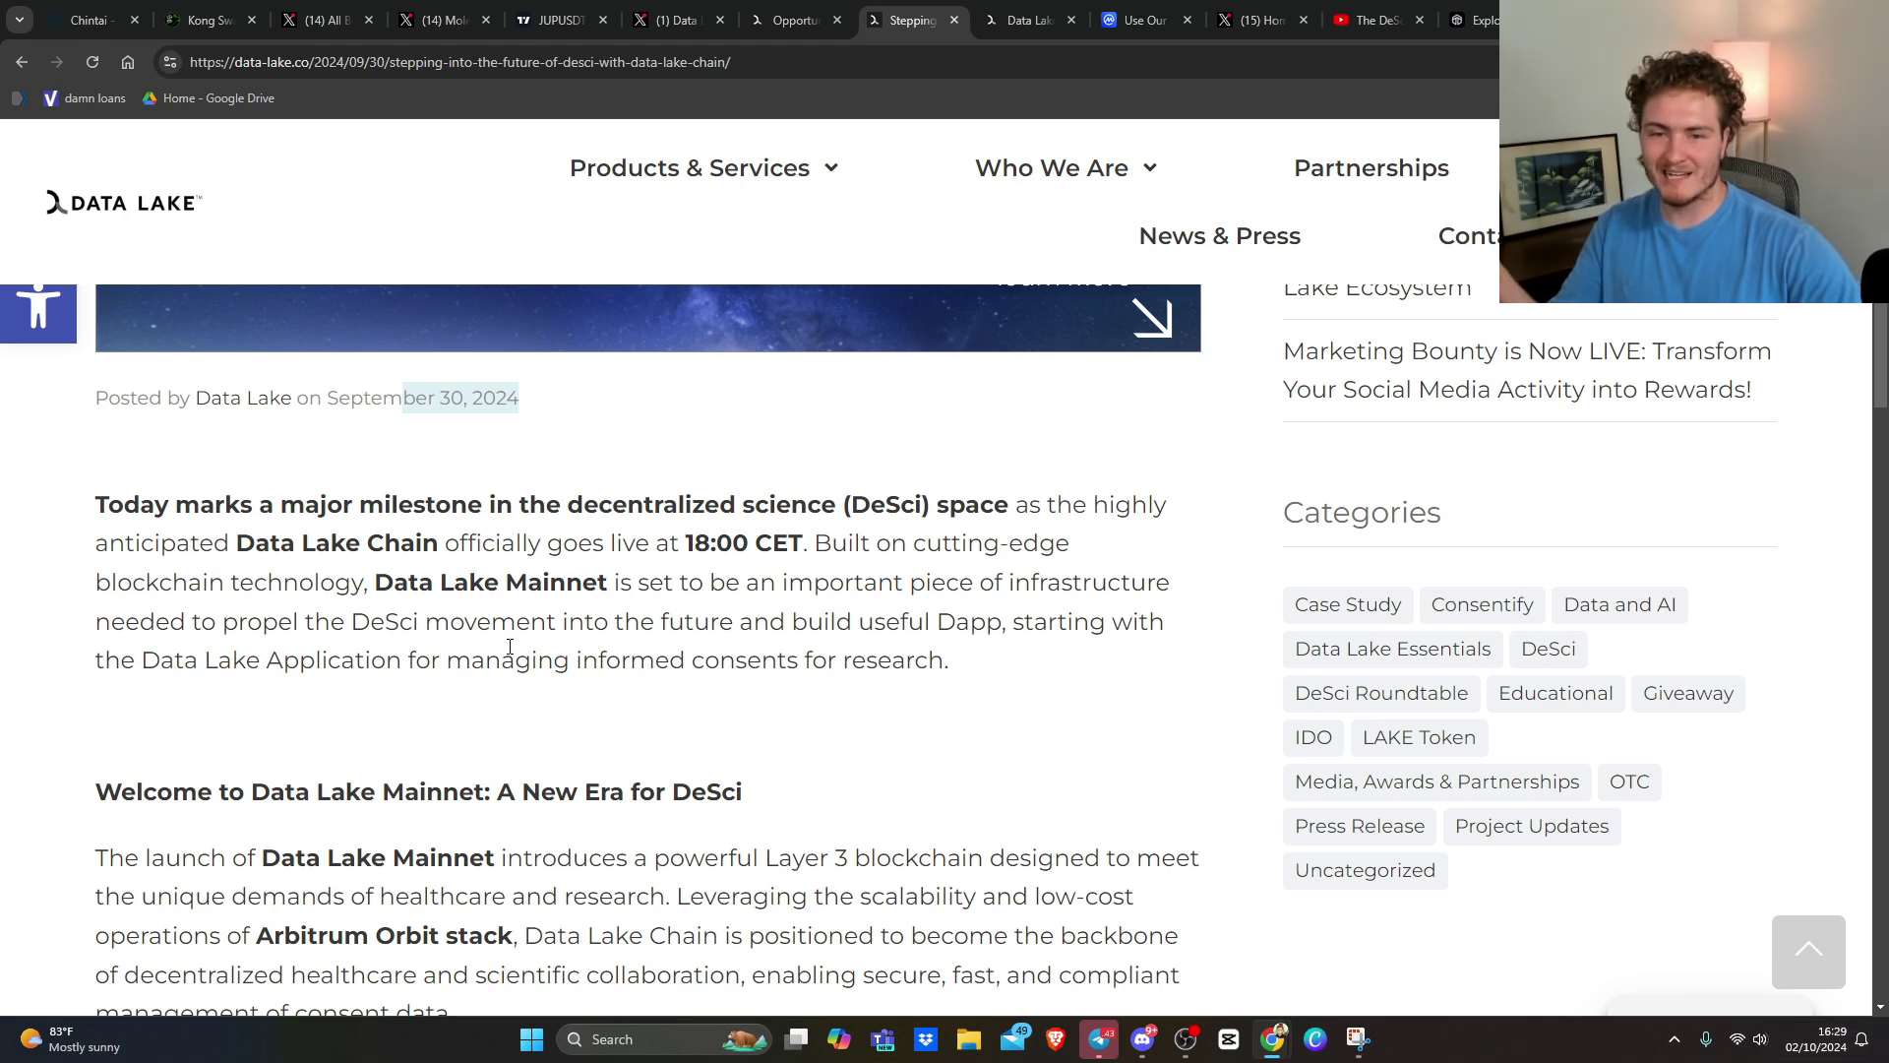
{"action": "scroll", "coordinate": [465, 609], "scroll_direction": "down", "scroll_amount": 1}
{"action": "scroll", "coordinate": [464, 608], "scroll_direction": "down", "scroll_amount": 1}
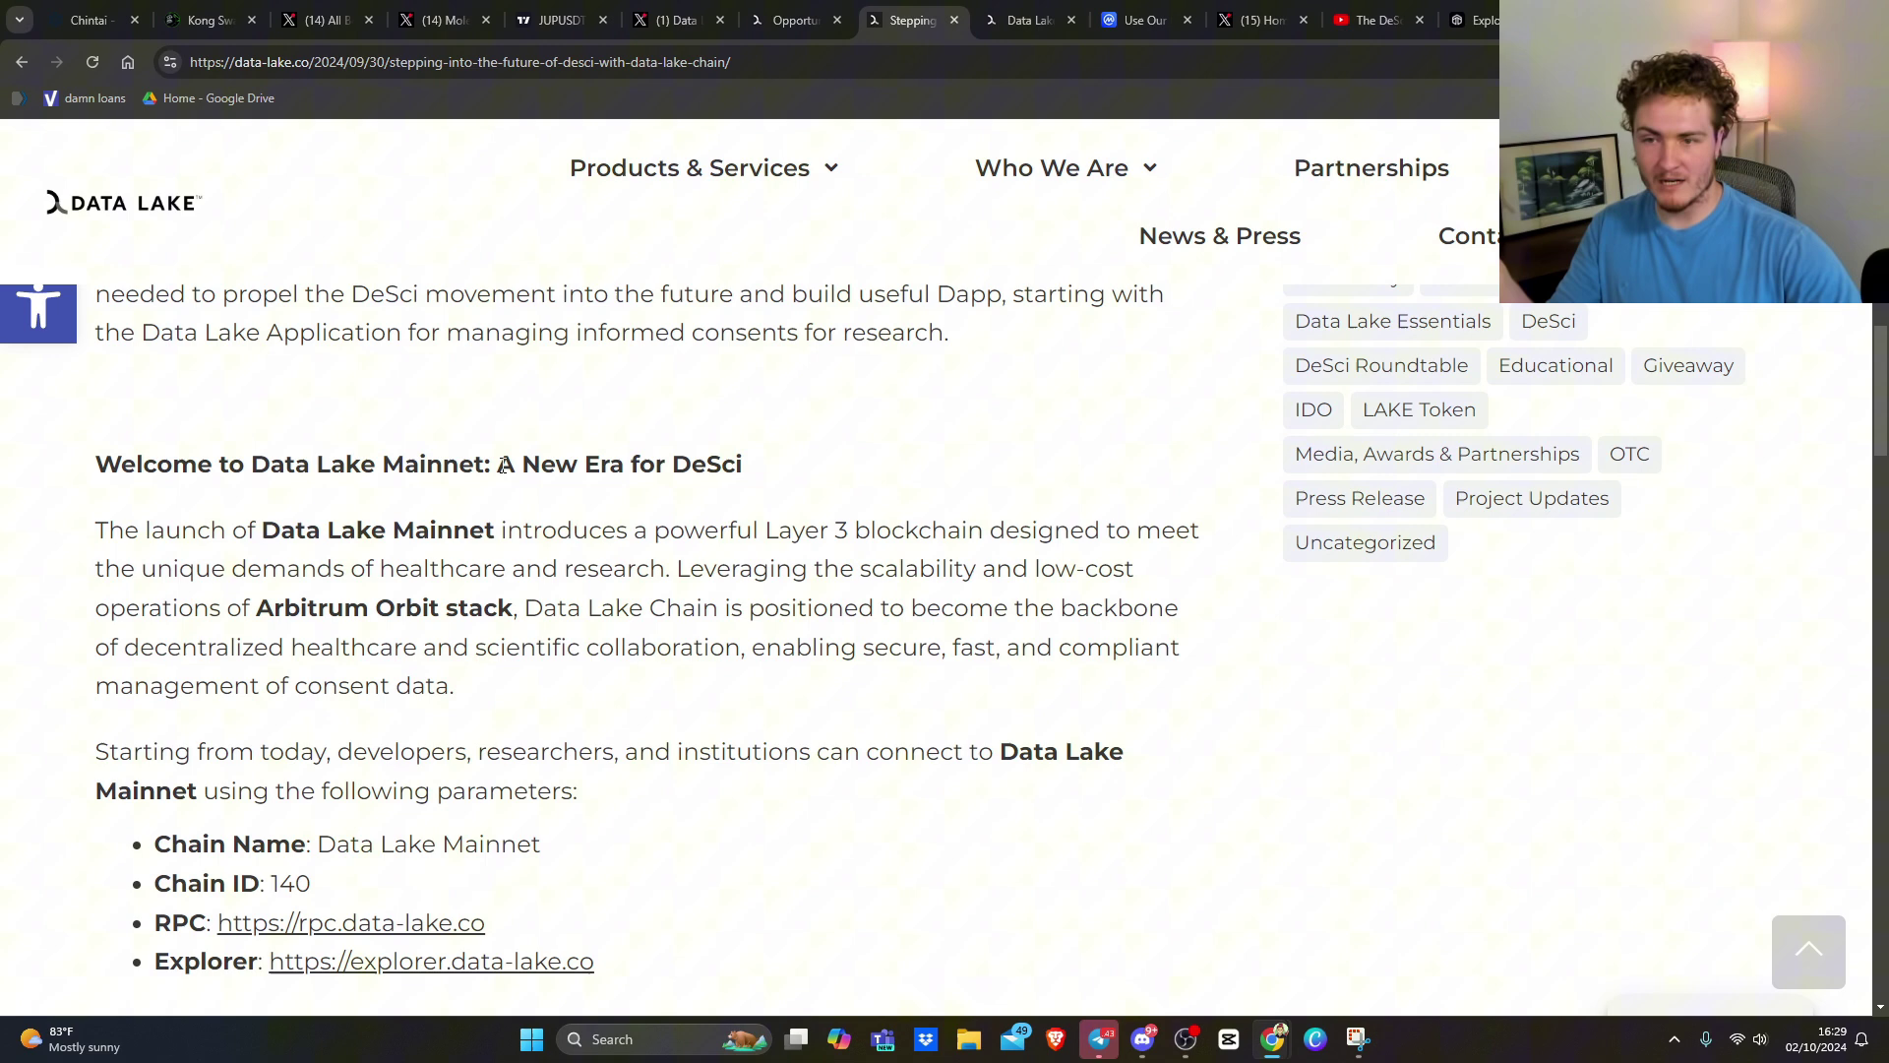
{"action": "scroll", "coordinate": [180, 534], "scroll_direction": "down", "scroll_amount": 1}
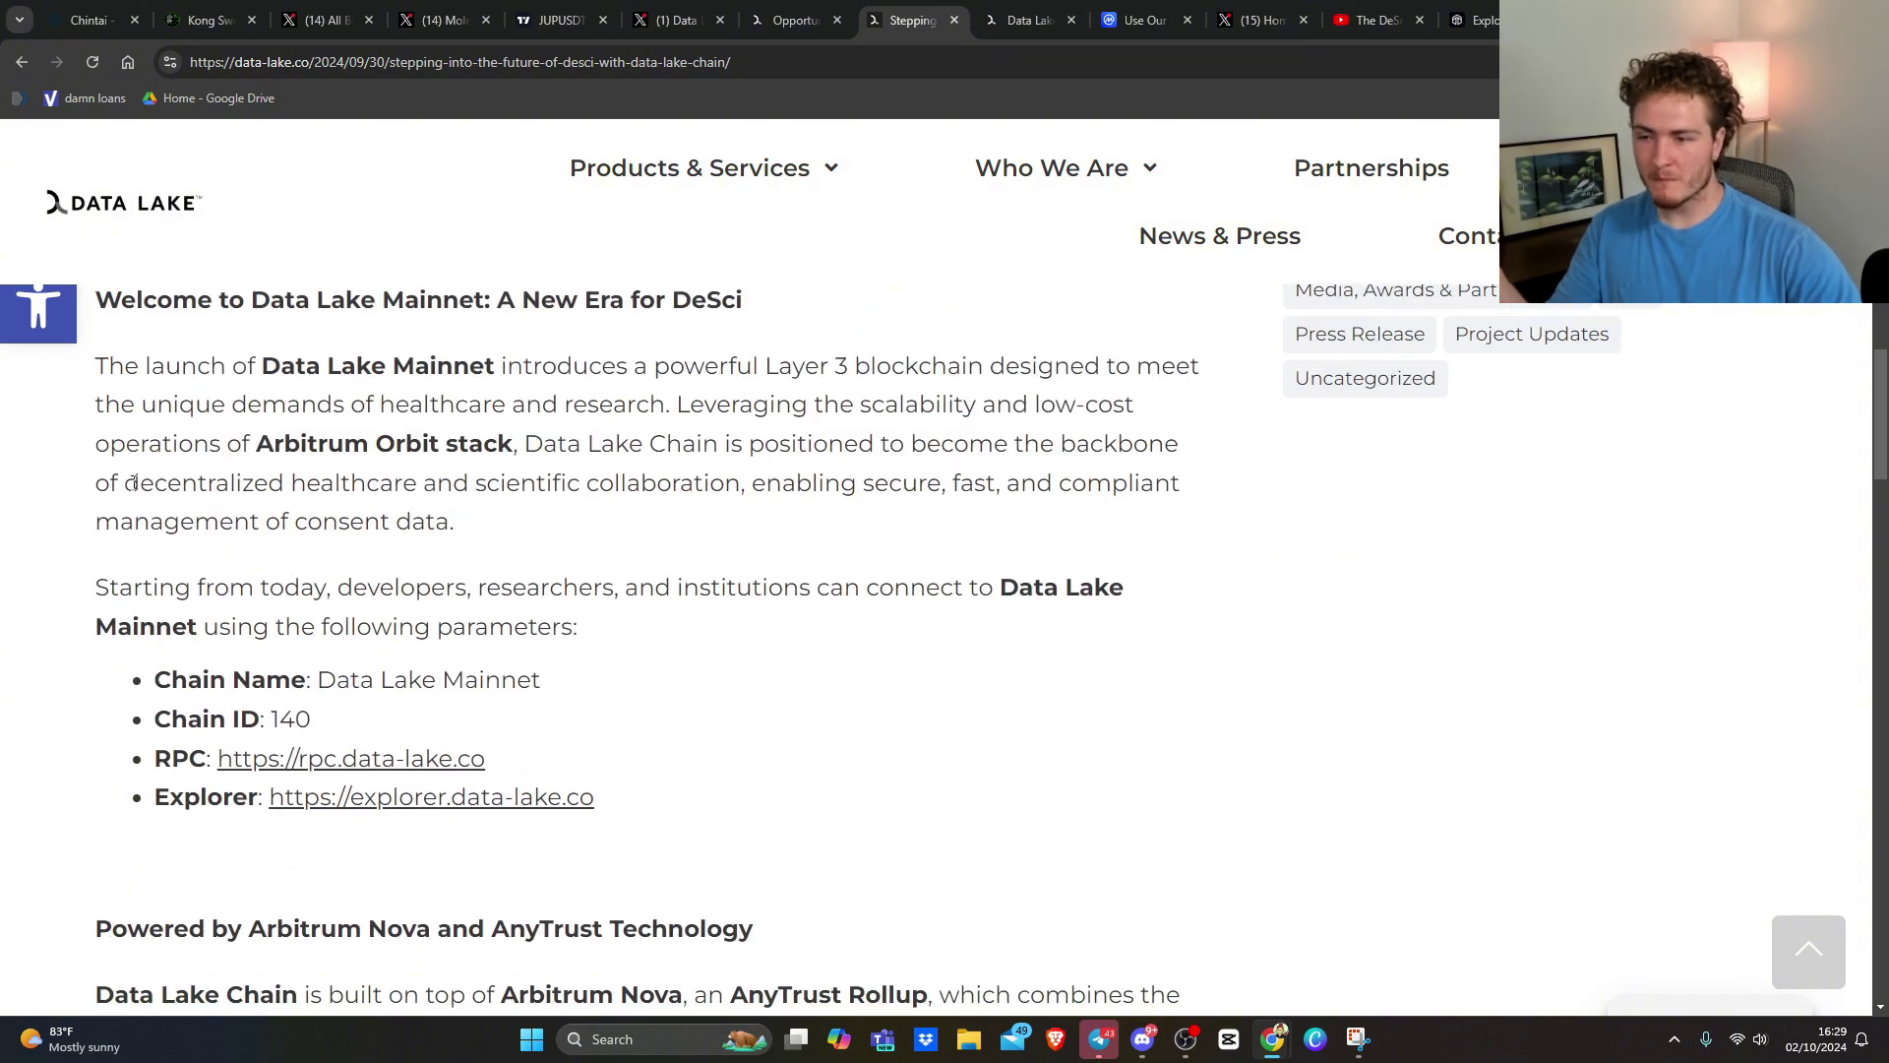
{"action": "left_click_drag", "start_coordinate": [264, 378], "coordinate": [825, 369]}
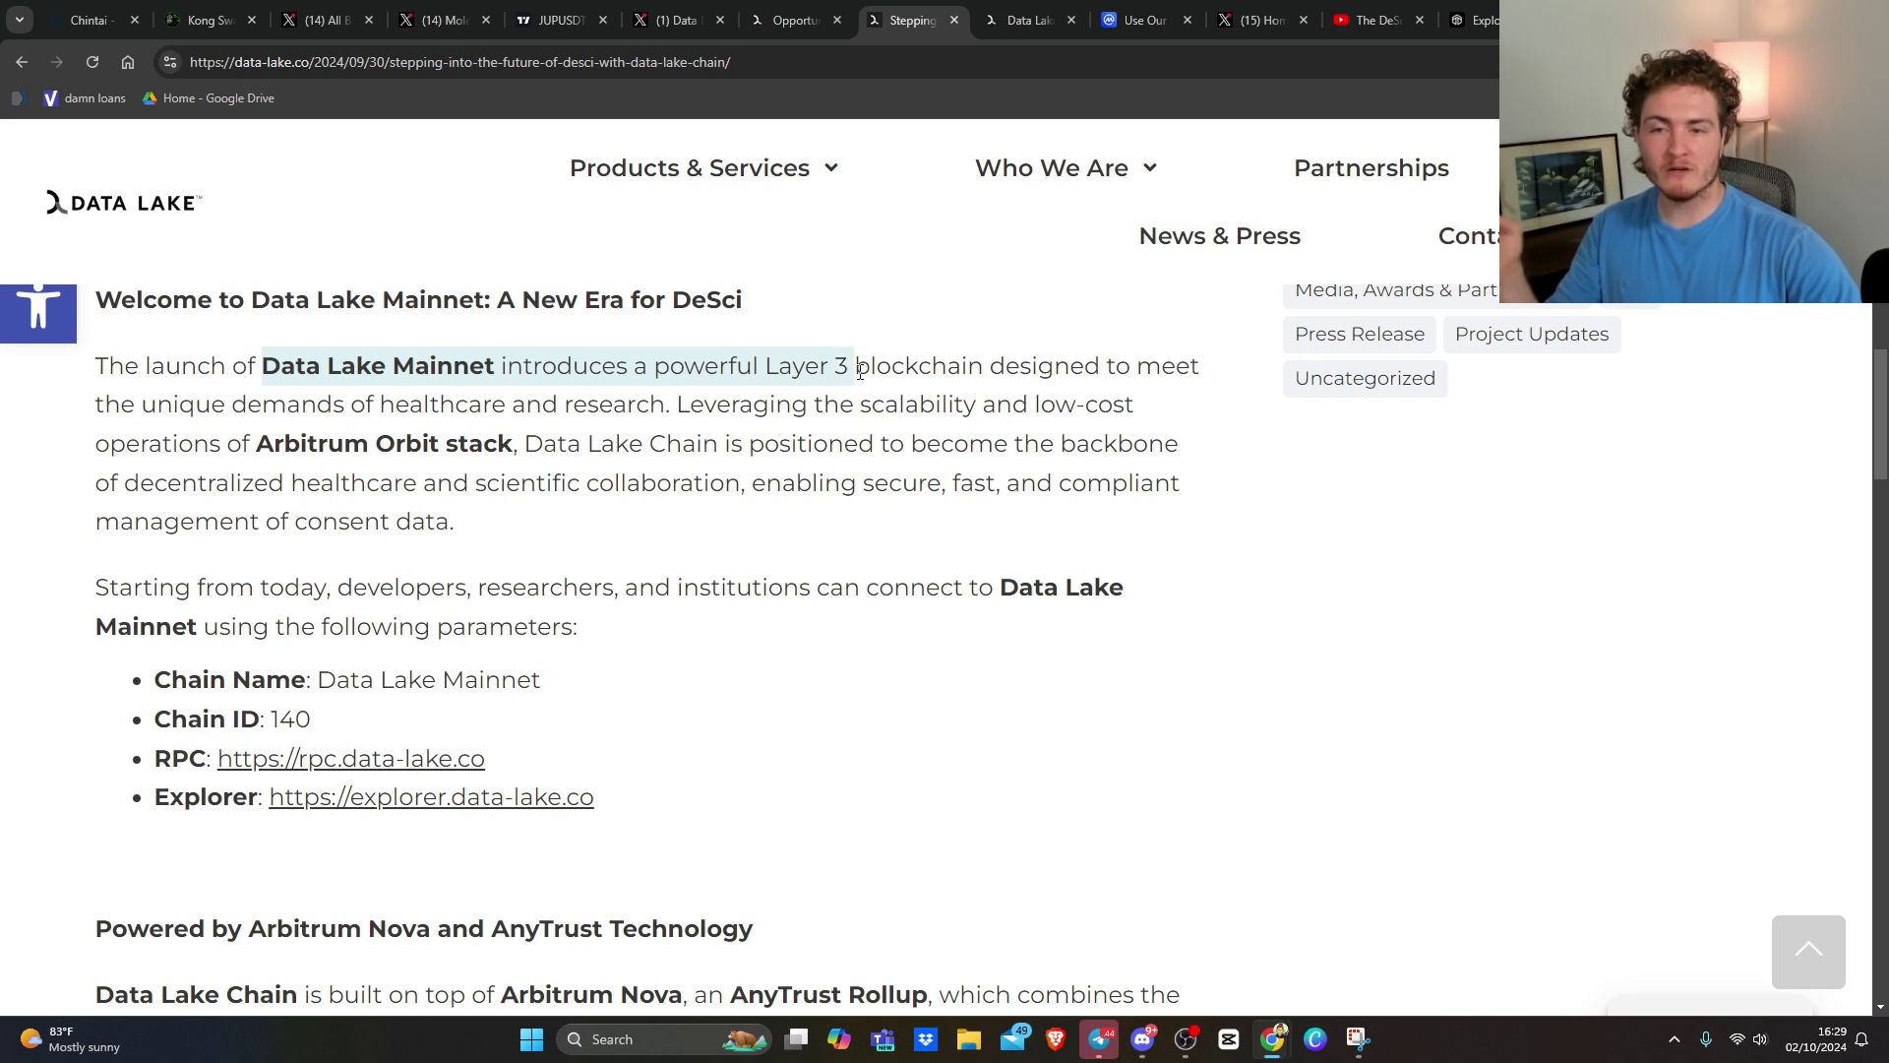
{"action": "mouse_move", "coordinate": [859, 372]}
{"action": "left_mouse_down"}
{"action": "mouse_move", "coordinate": [291, 406]}
{"action": "mouse_move", "coordinate": [1017, 405]}
{"action": "mouse_move", "coordinate": [256, 454]}
{"action": "mouse_move", "coordinate": [1078, 444]}
{"action": "mouse_move", "coordinate": [351, 484]}
{"action": "mouse_move", "coordinate": [992, 484]}
{"action": "mouse_move", "coordinate": [346, 520]}
{"action": "mouse_move", "coordinate": [455, 520]}
{"action": "left_mouse_up"}
{"action": "scroll", "coordinate": [471, 556], "scroll_direction": "down", "scroll_amount": 1}
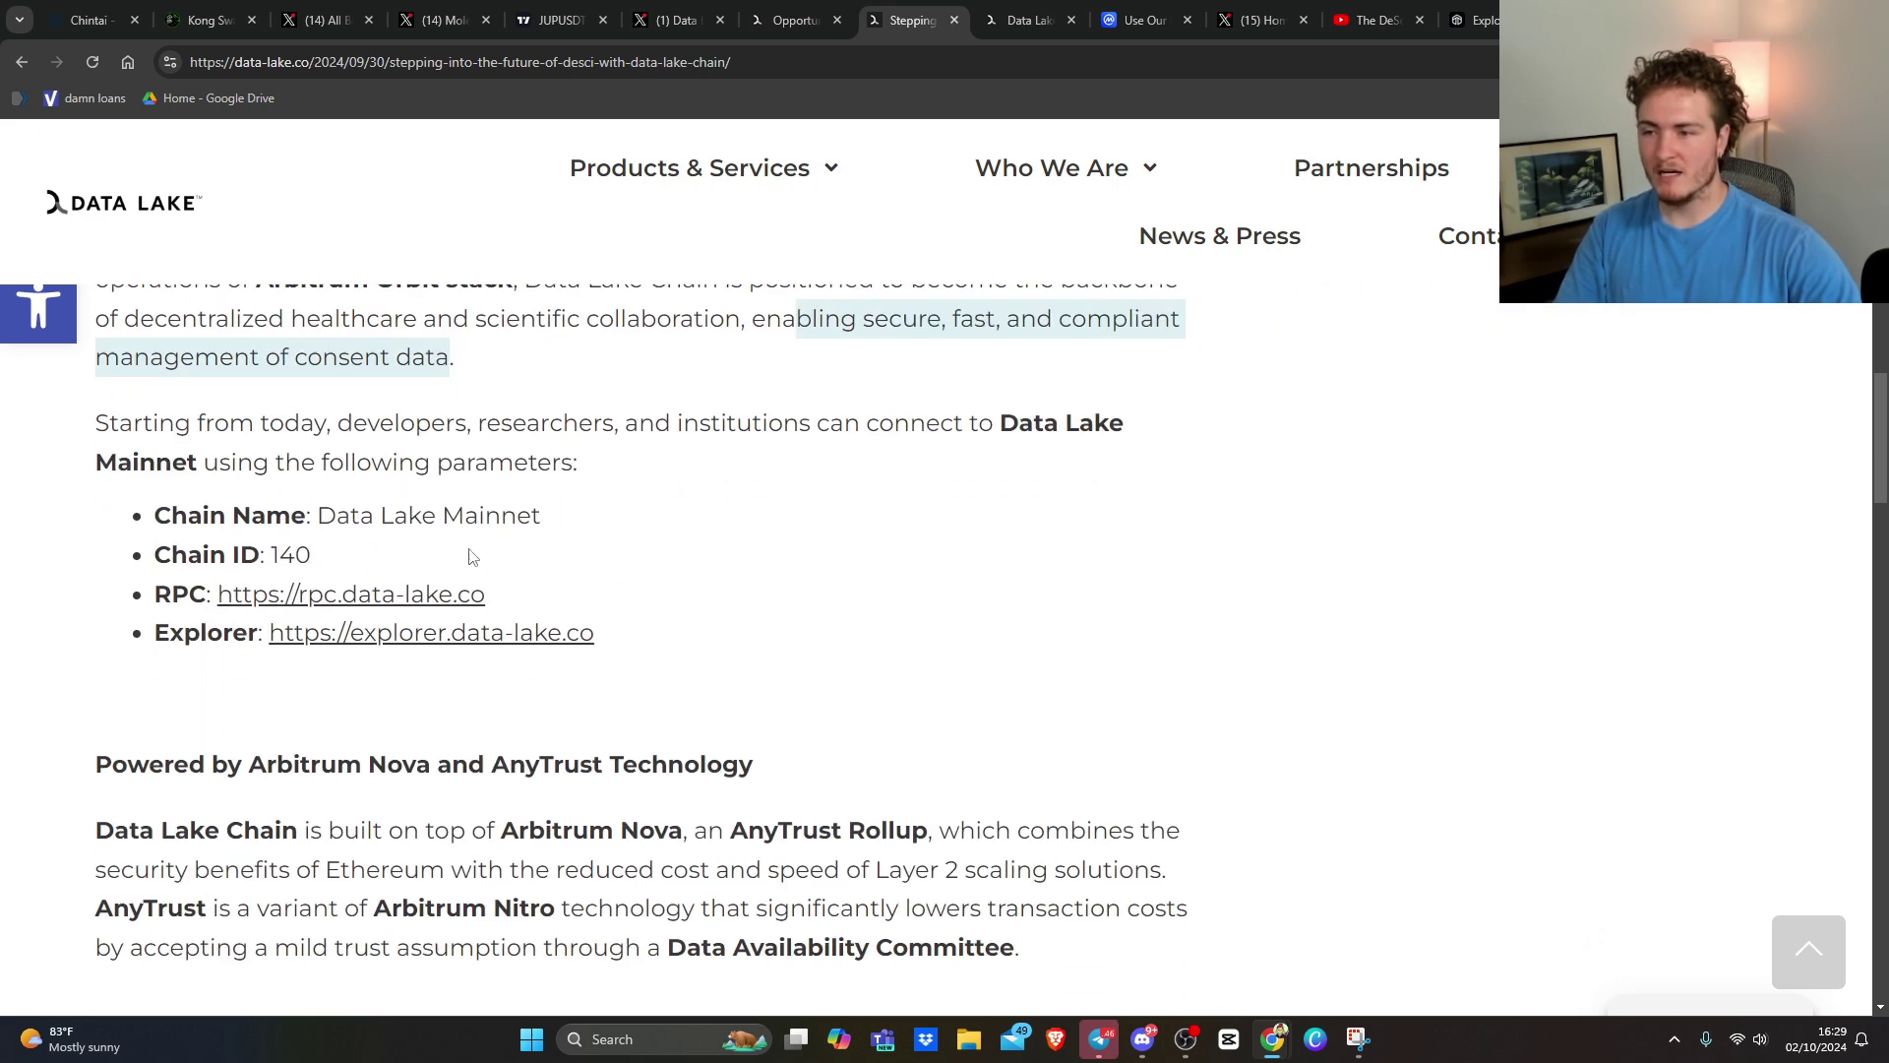
- Highlight who can connect to Data Lake Mainnet and its chain connection parameters list
{"action": "mouse_move", "coordinate": [335, 425]}
{"action": "left_mouse_down"}
{"action": "mouse_move", "coordinate": [994, 424]}
{"action": "mouse_move", "coordinate": [192, 514]}
{"action": "mouse_move", "coordinate": [408, 457]}
{"action": "mouse_move", "coordinate": [601, 466]}
{"action": "left_mouse_up"}
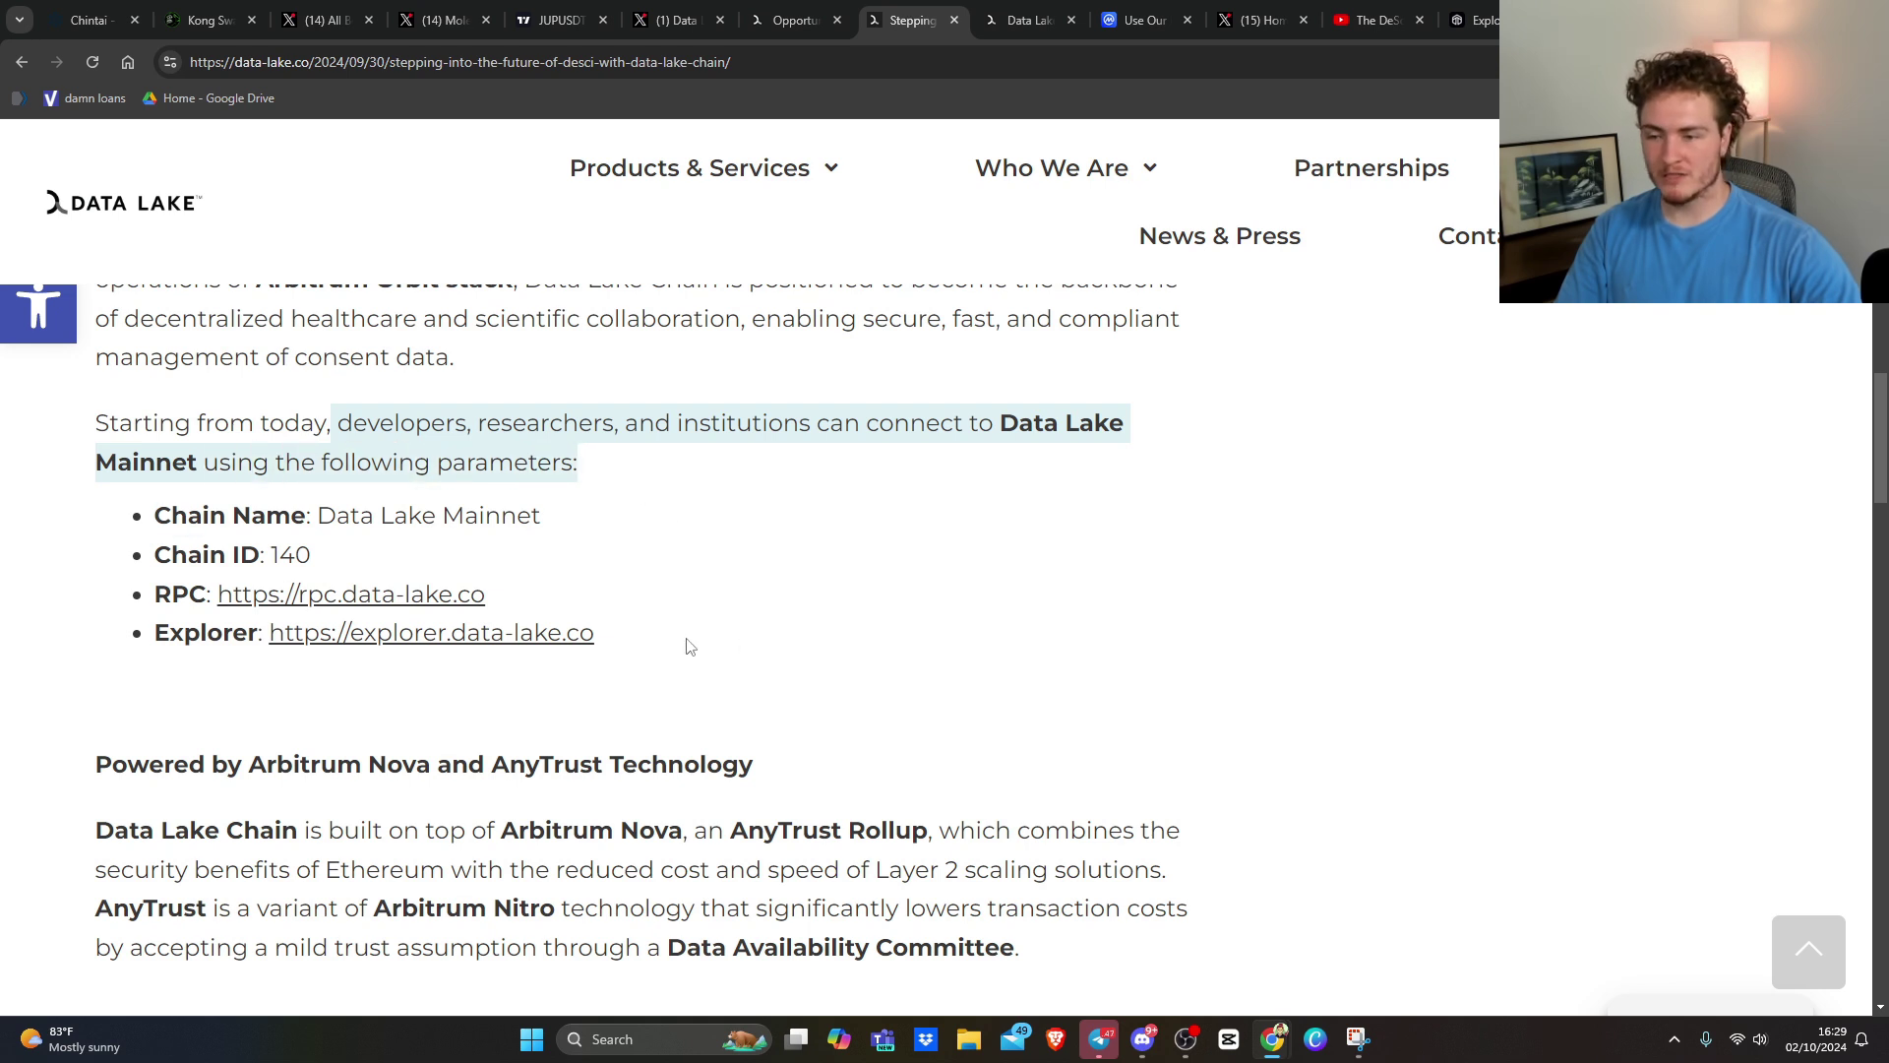
{"action": "left_click_drag", "start_coordinate": [687, 646], "coordinate": [164, 527]}
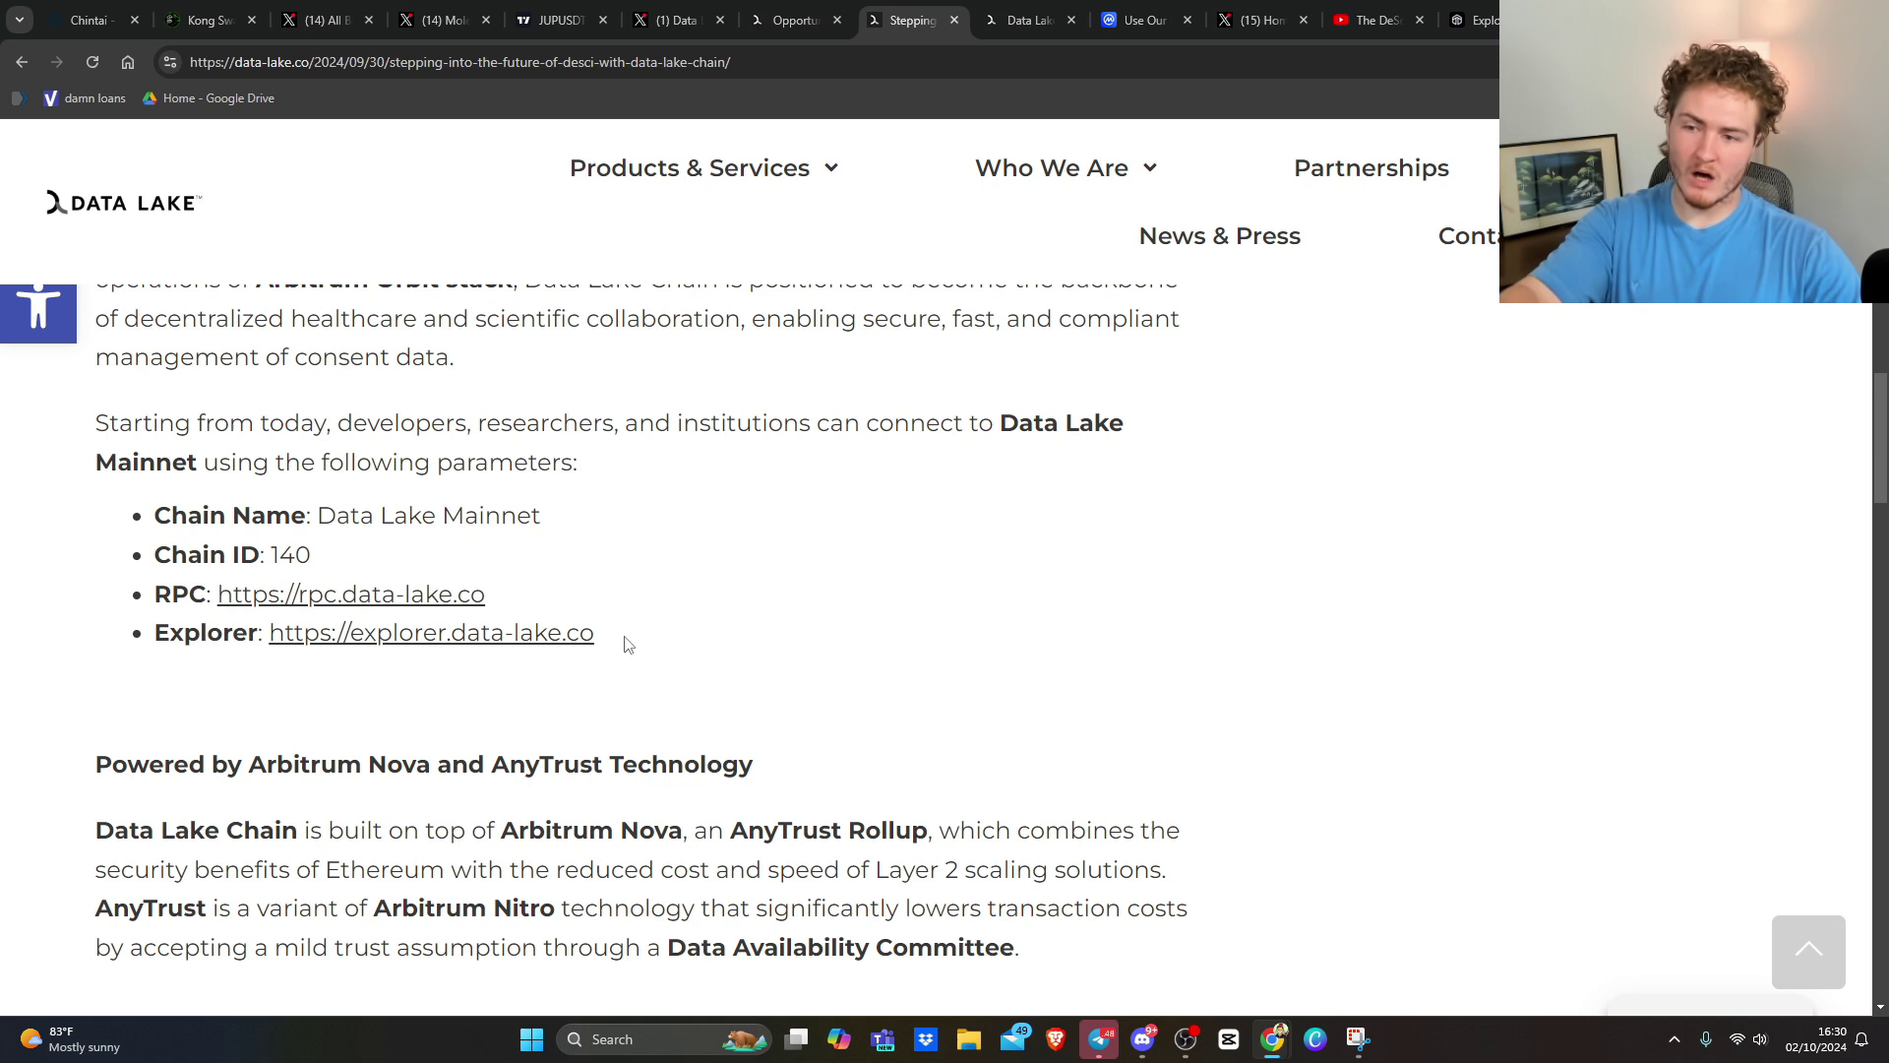
{"action": "left_click_drag", "start_coordinate": [625, 640], "coordinate": [147, 534]}
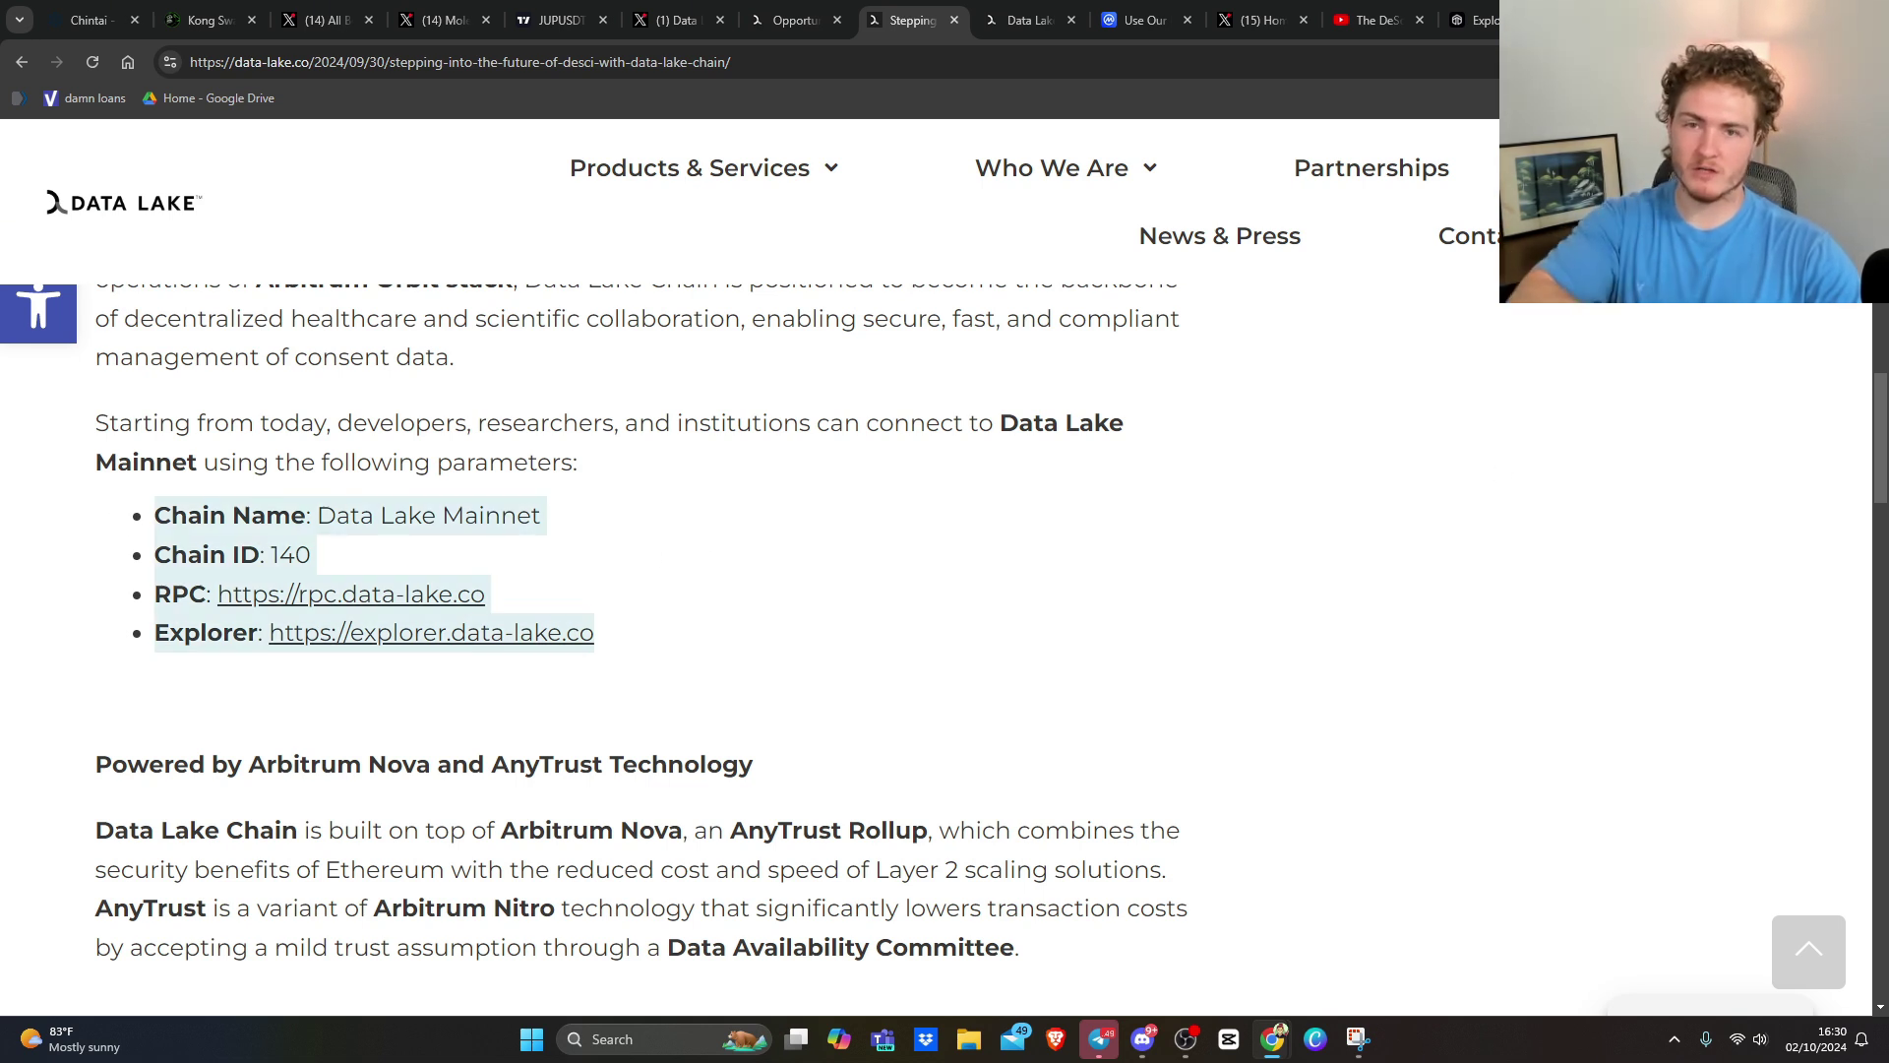
- Open MetaMask from the extensions menu and choose Add network from its network list
{"action": "left_click", "coordinate": [1829, 62]}
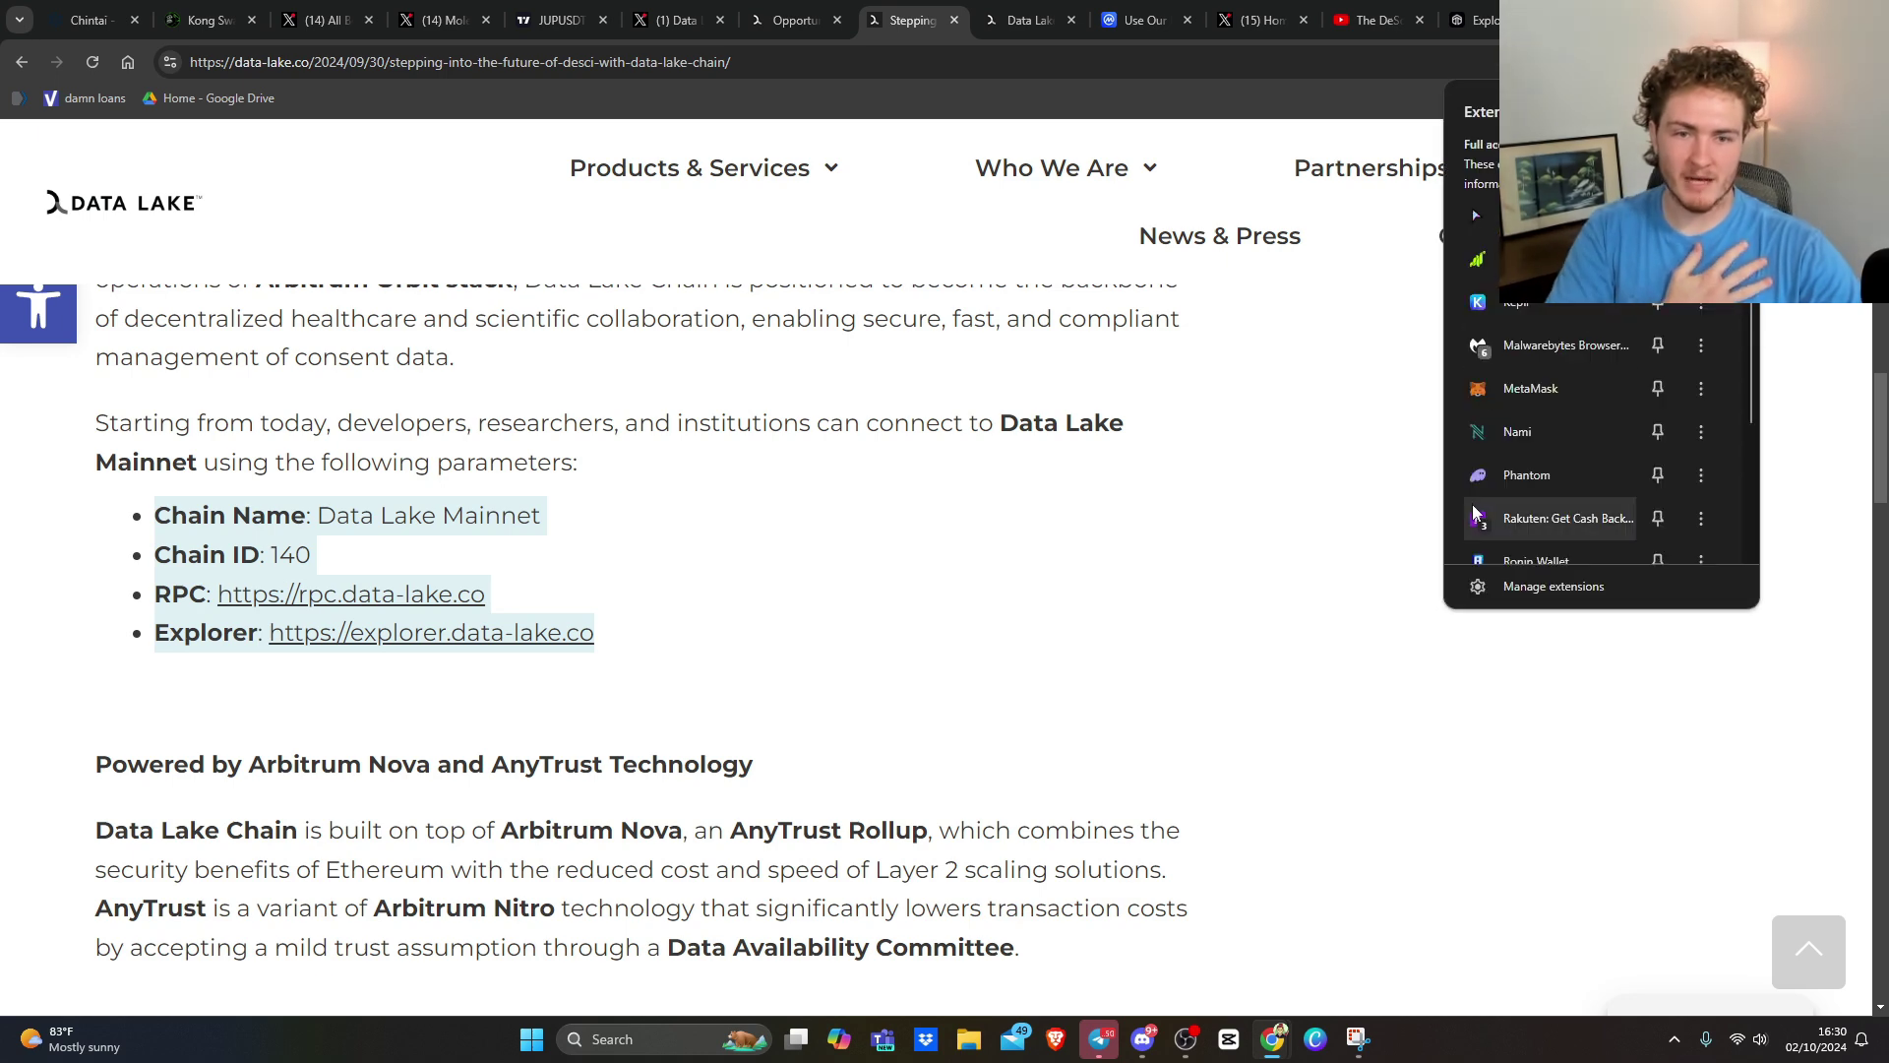
{"action": "left_click", "coordinate": [977, 378]}
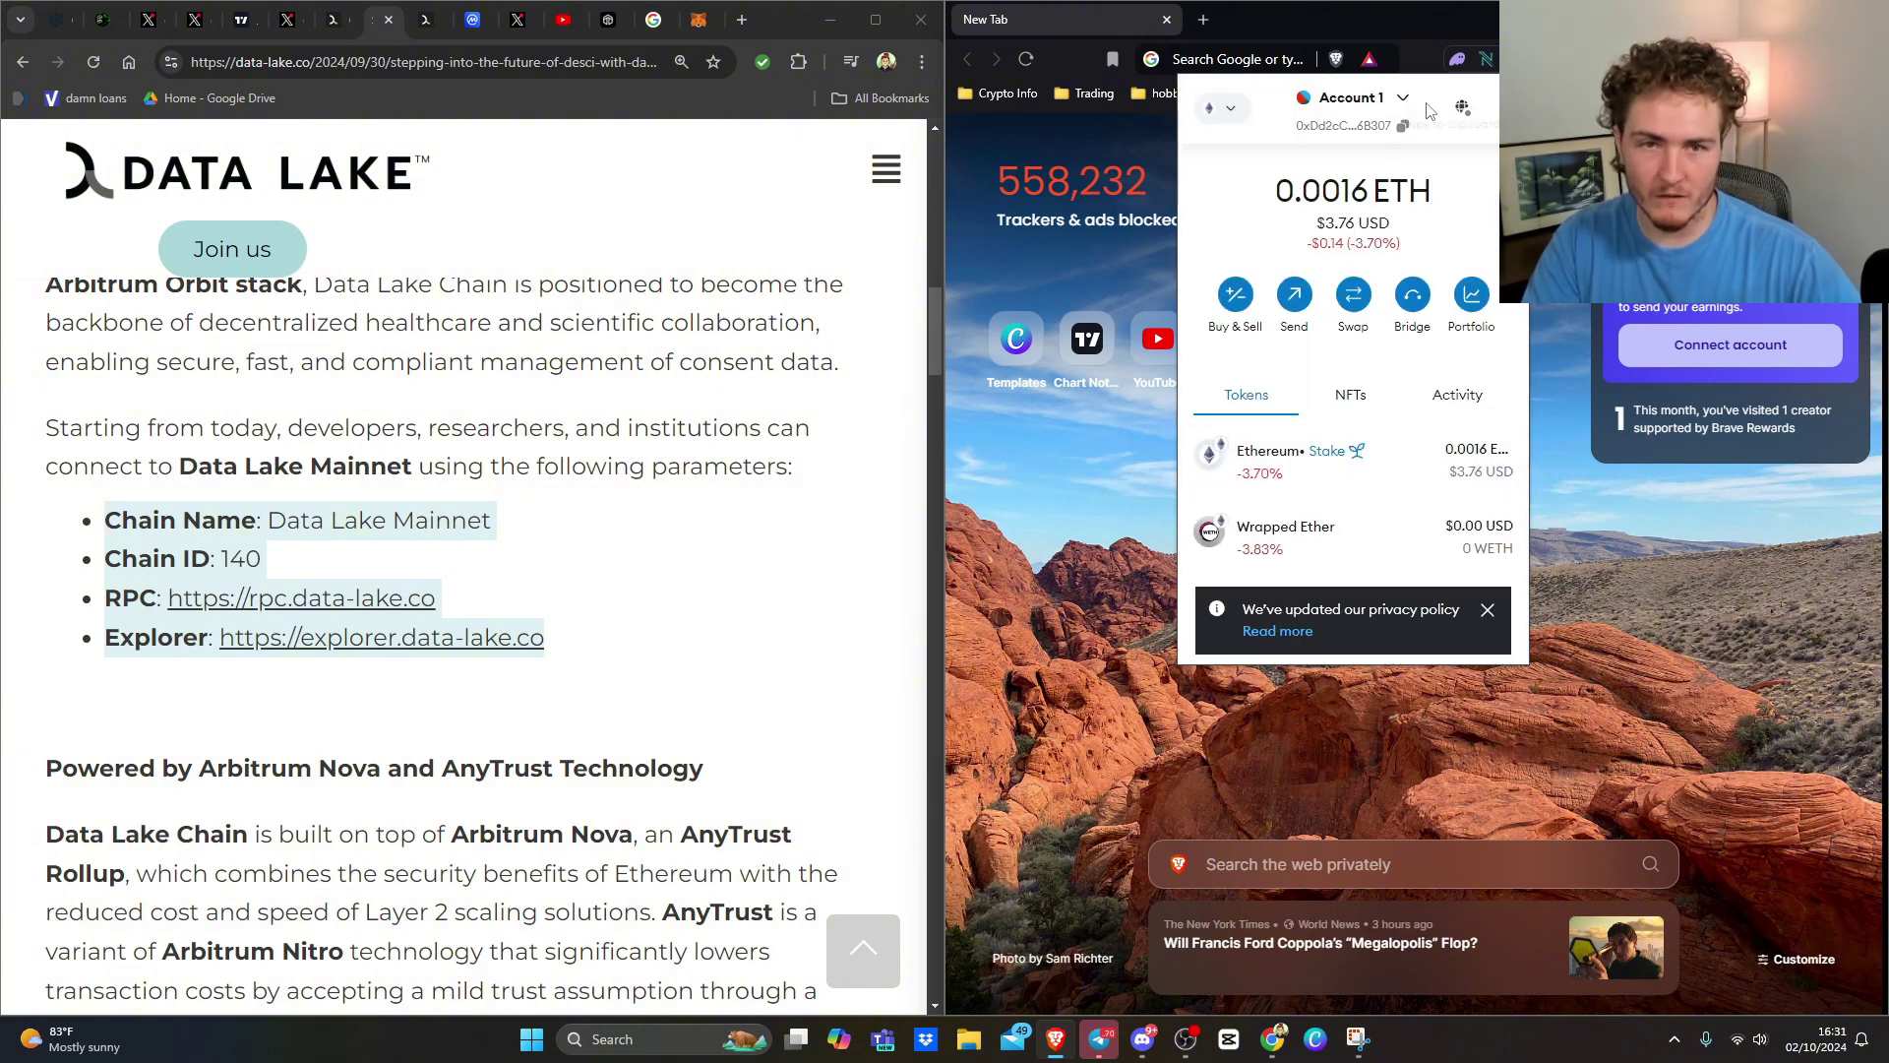
{"action": "left_click", "coordinate": [1414, 103]}
{"action": "left_click", "coordinate": [1489, 119]}
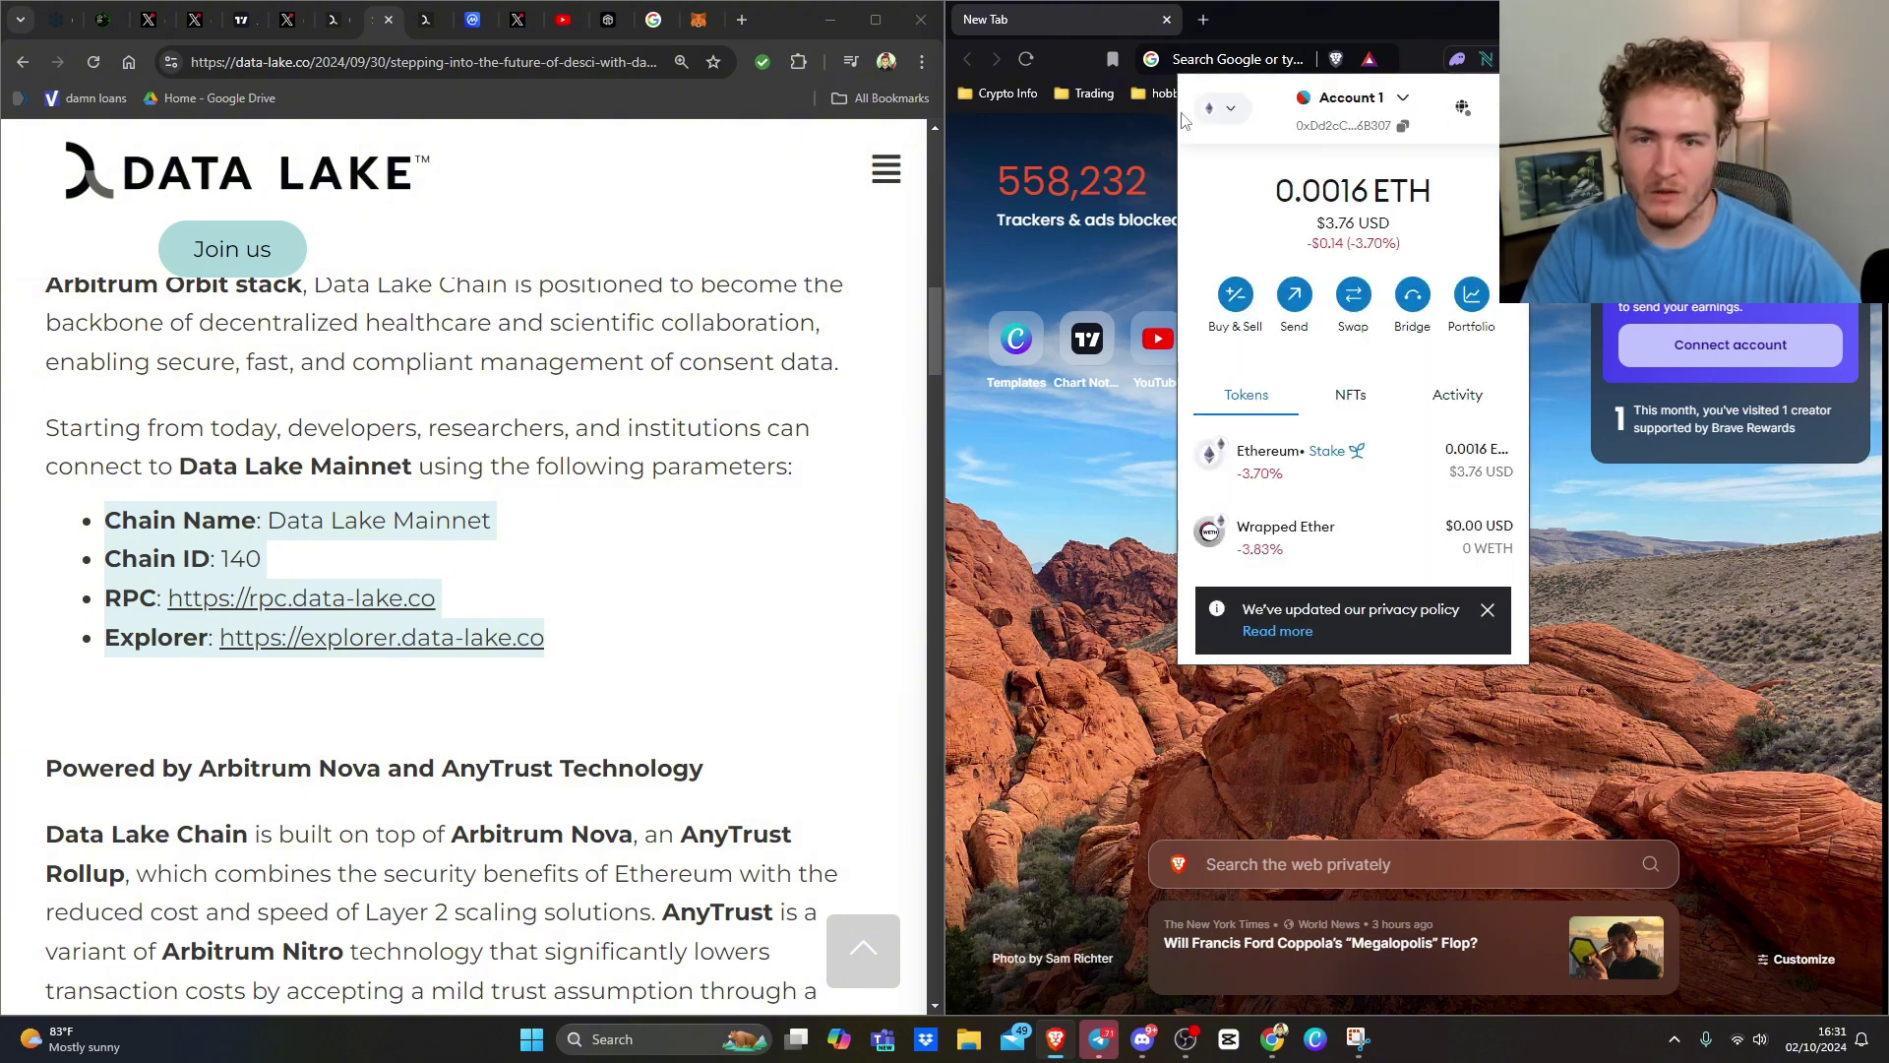
{"action": "left_click", "coordinate": [1346, 103]}
{"action": "left_click", "coordinate": [1379, 607]}
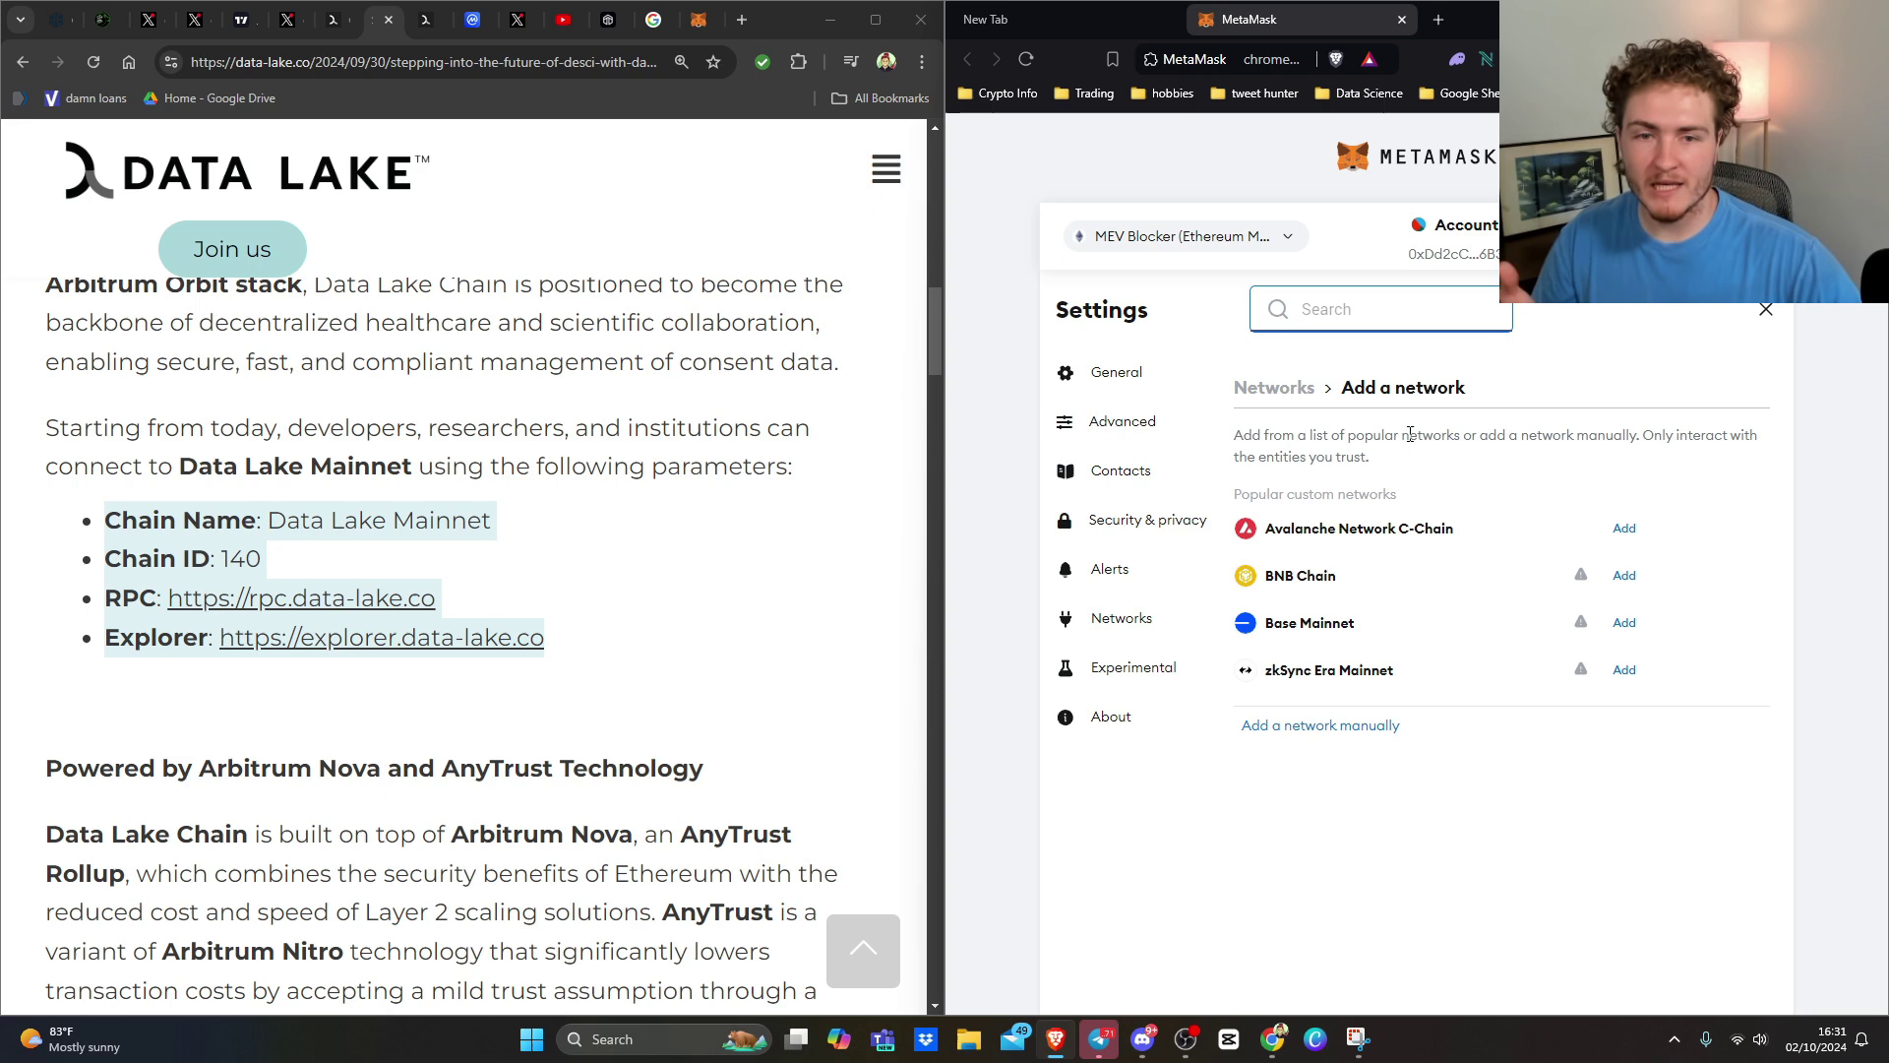
- Choose manual entry and fill in network name Data Lake Mainnet and chain ID 140, copied from the post
{"action": "left_click", "coordinate": [1333, 727]}
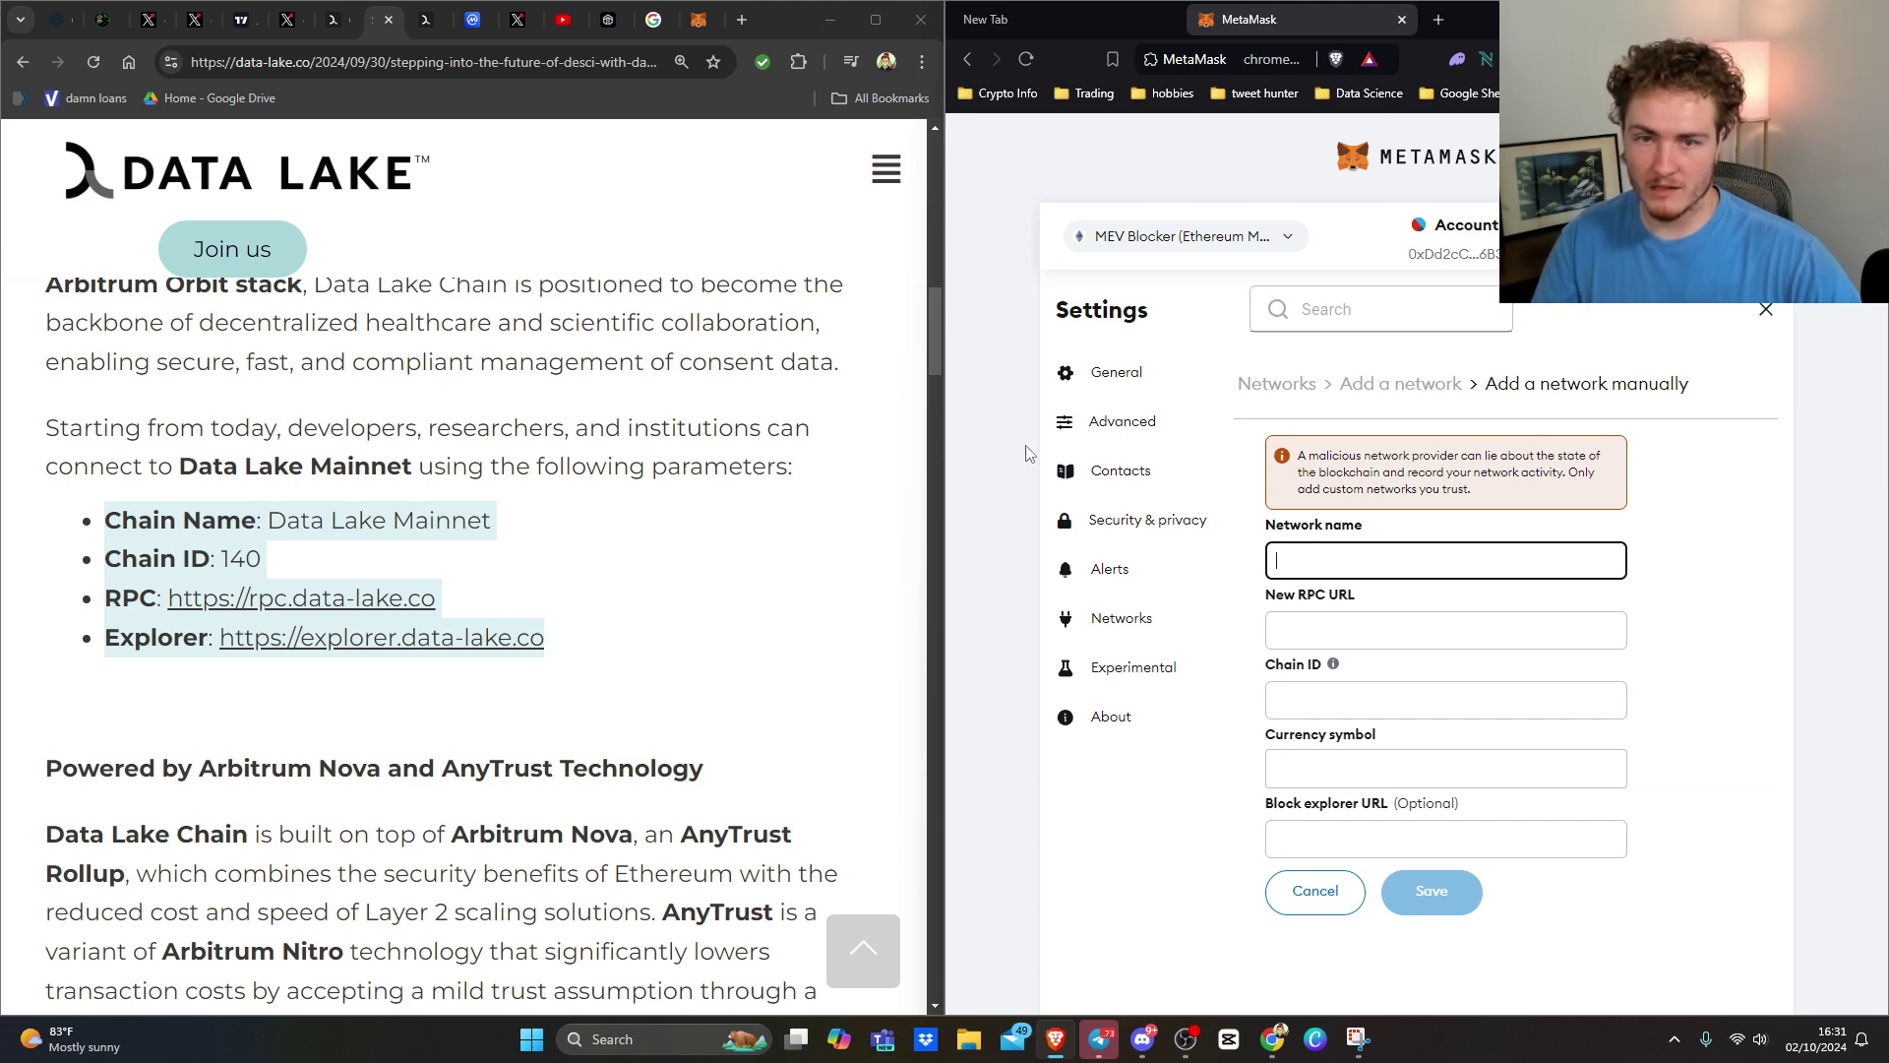
{"action": "left_click", "coordinate": [242, 518]}
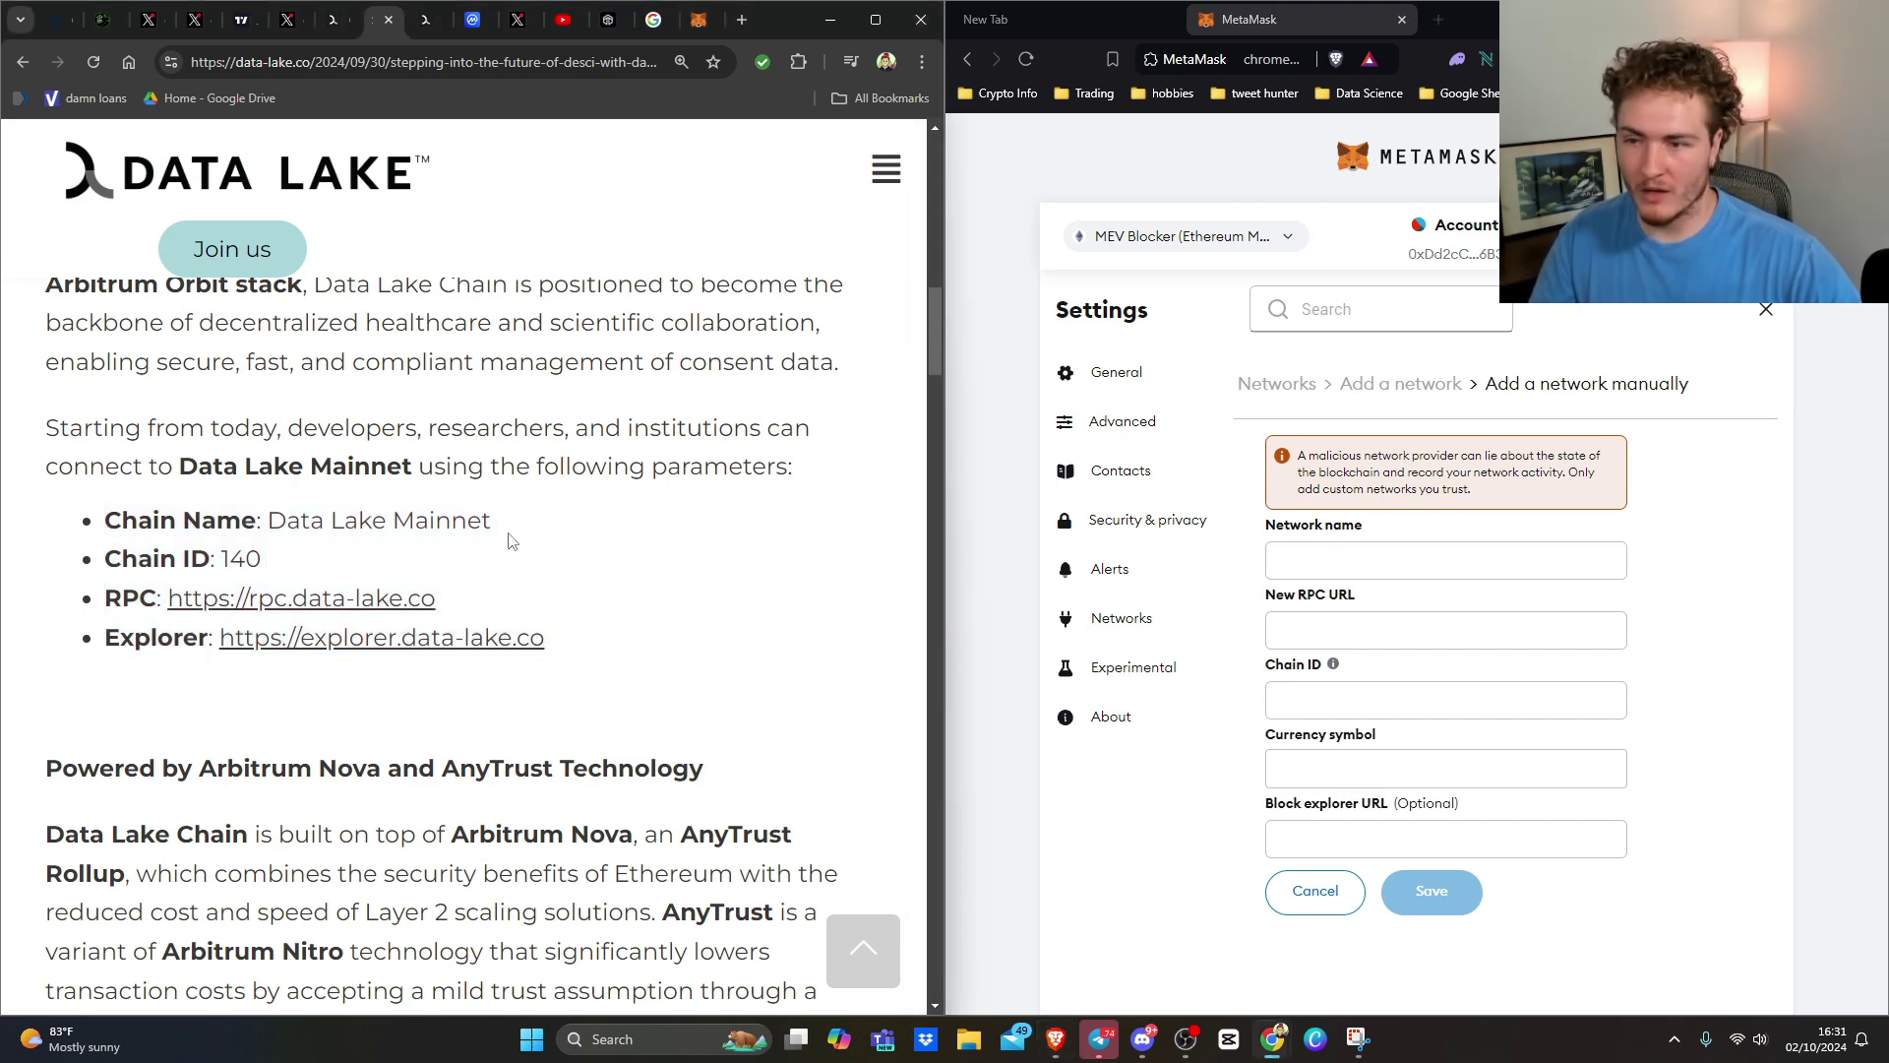
{"action": "left_click_drag", "start_coordinate": [495, 520], "coordinate": [281, 518]}
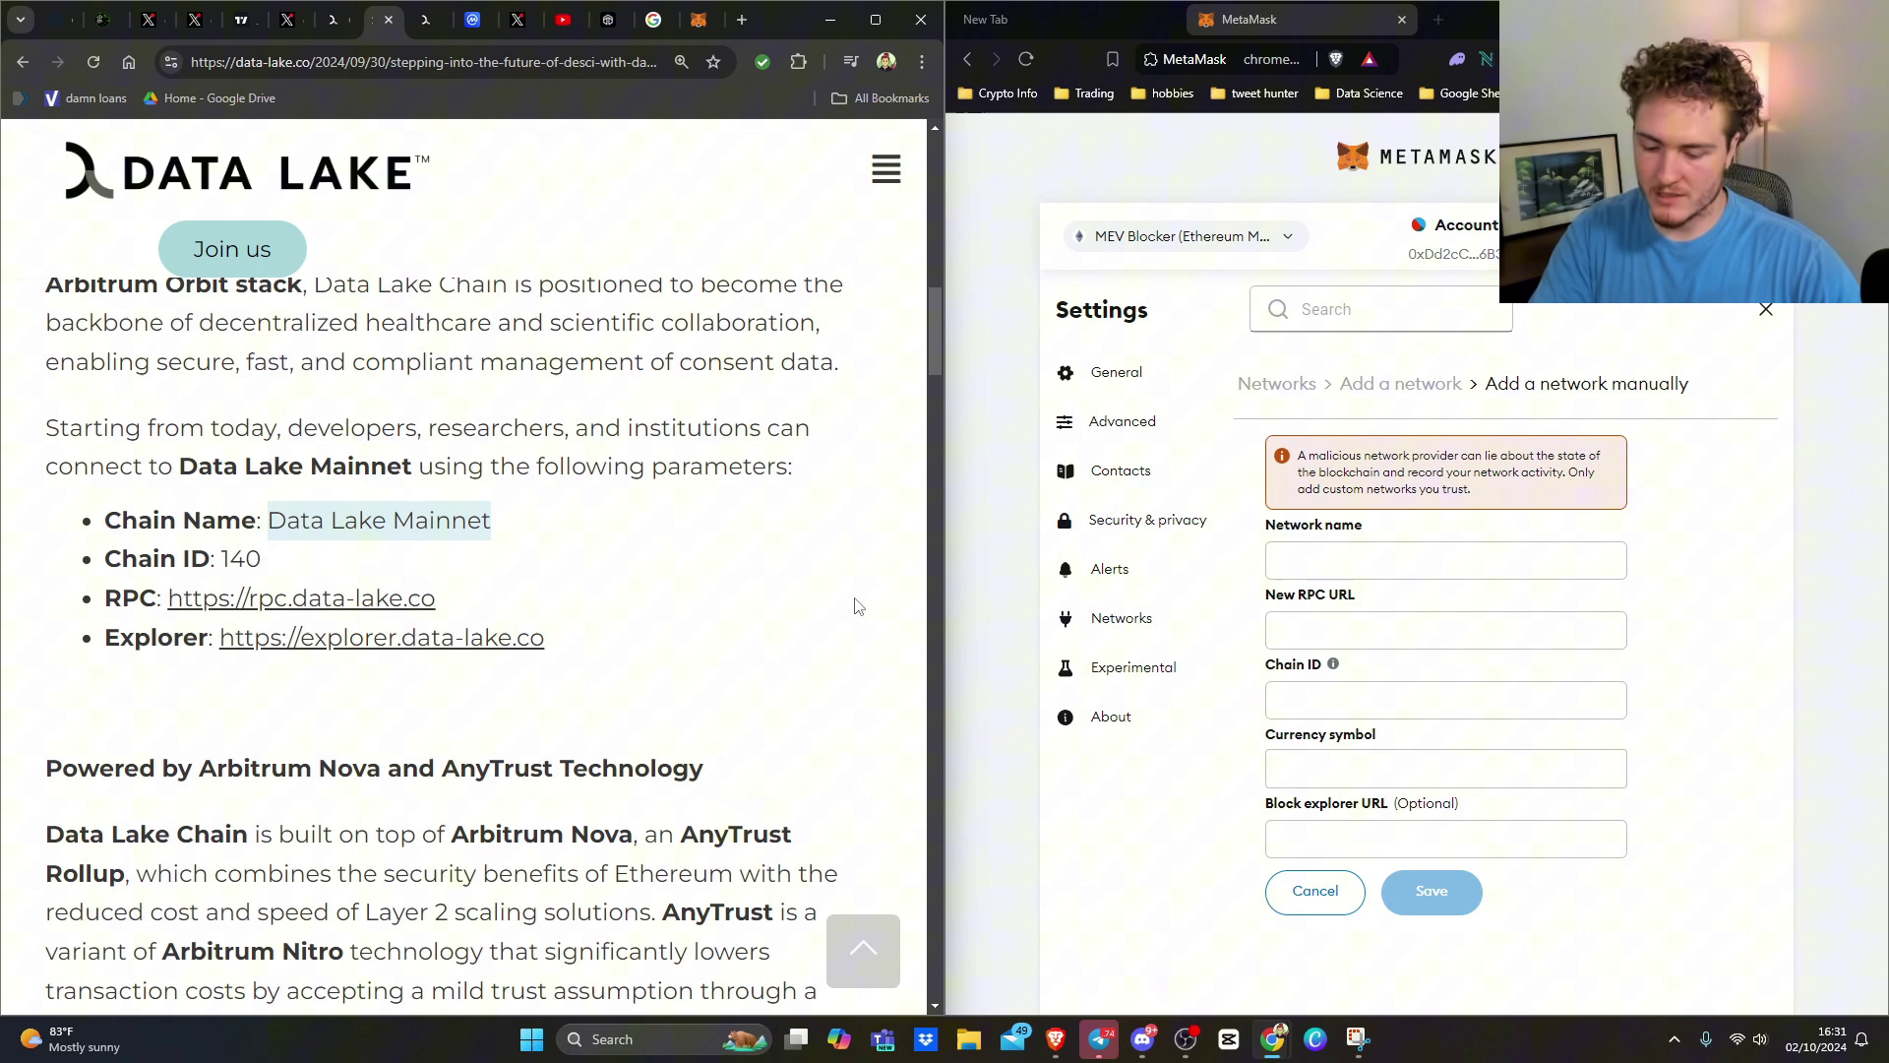
{"action": "left_click", "coordinate": [1431, 557]}
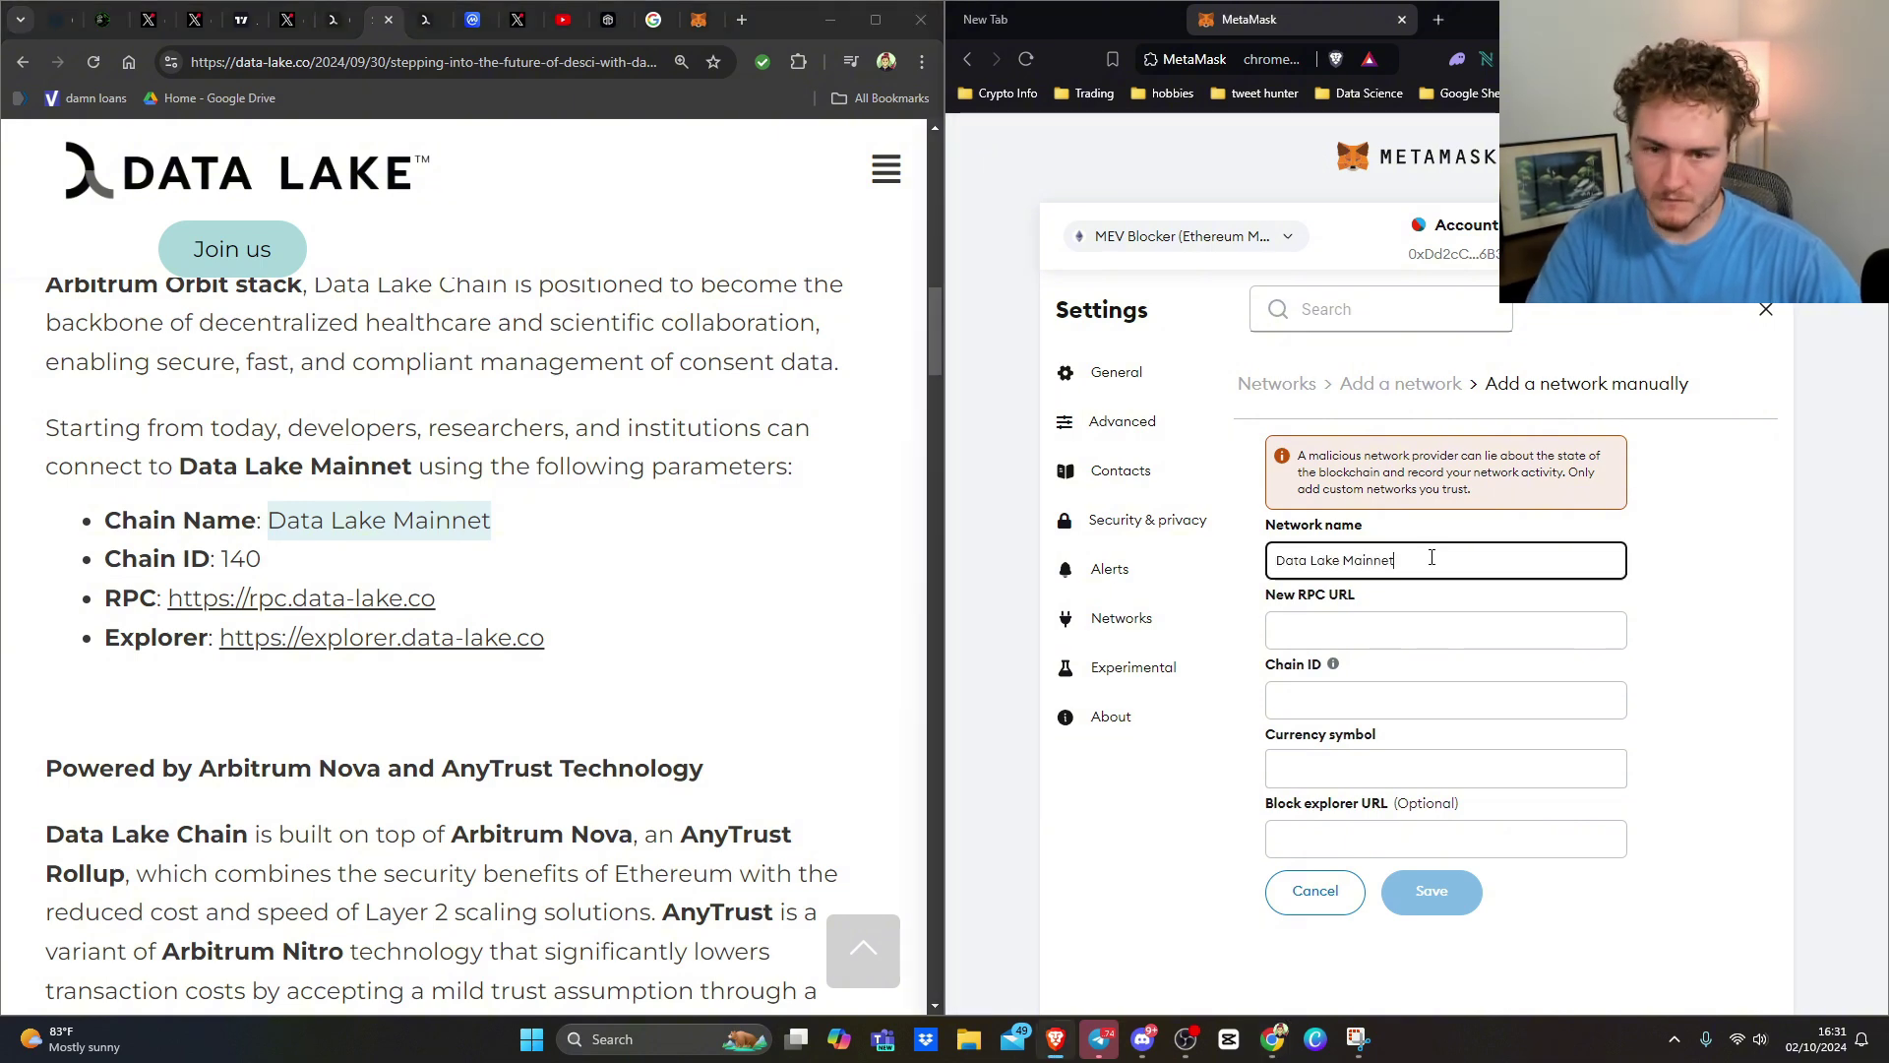
{"action": "left_click", "coordinate": [246, 560]}
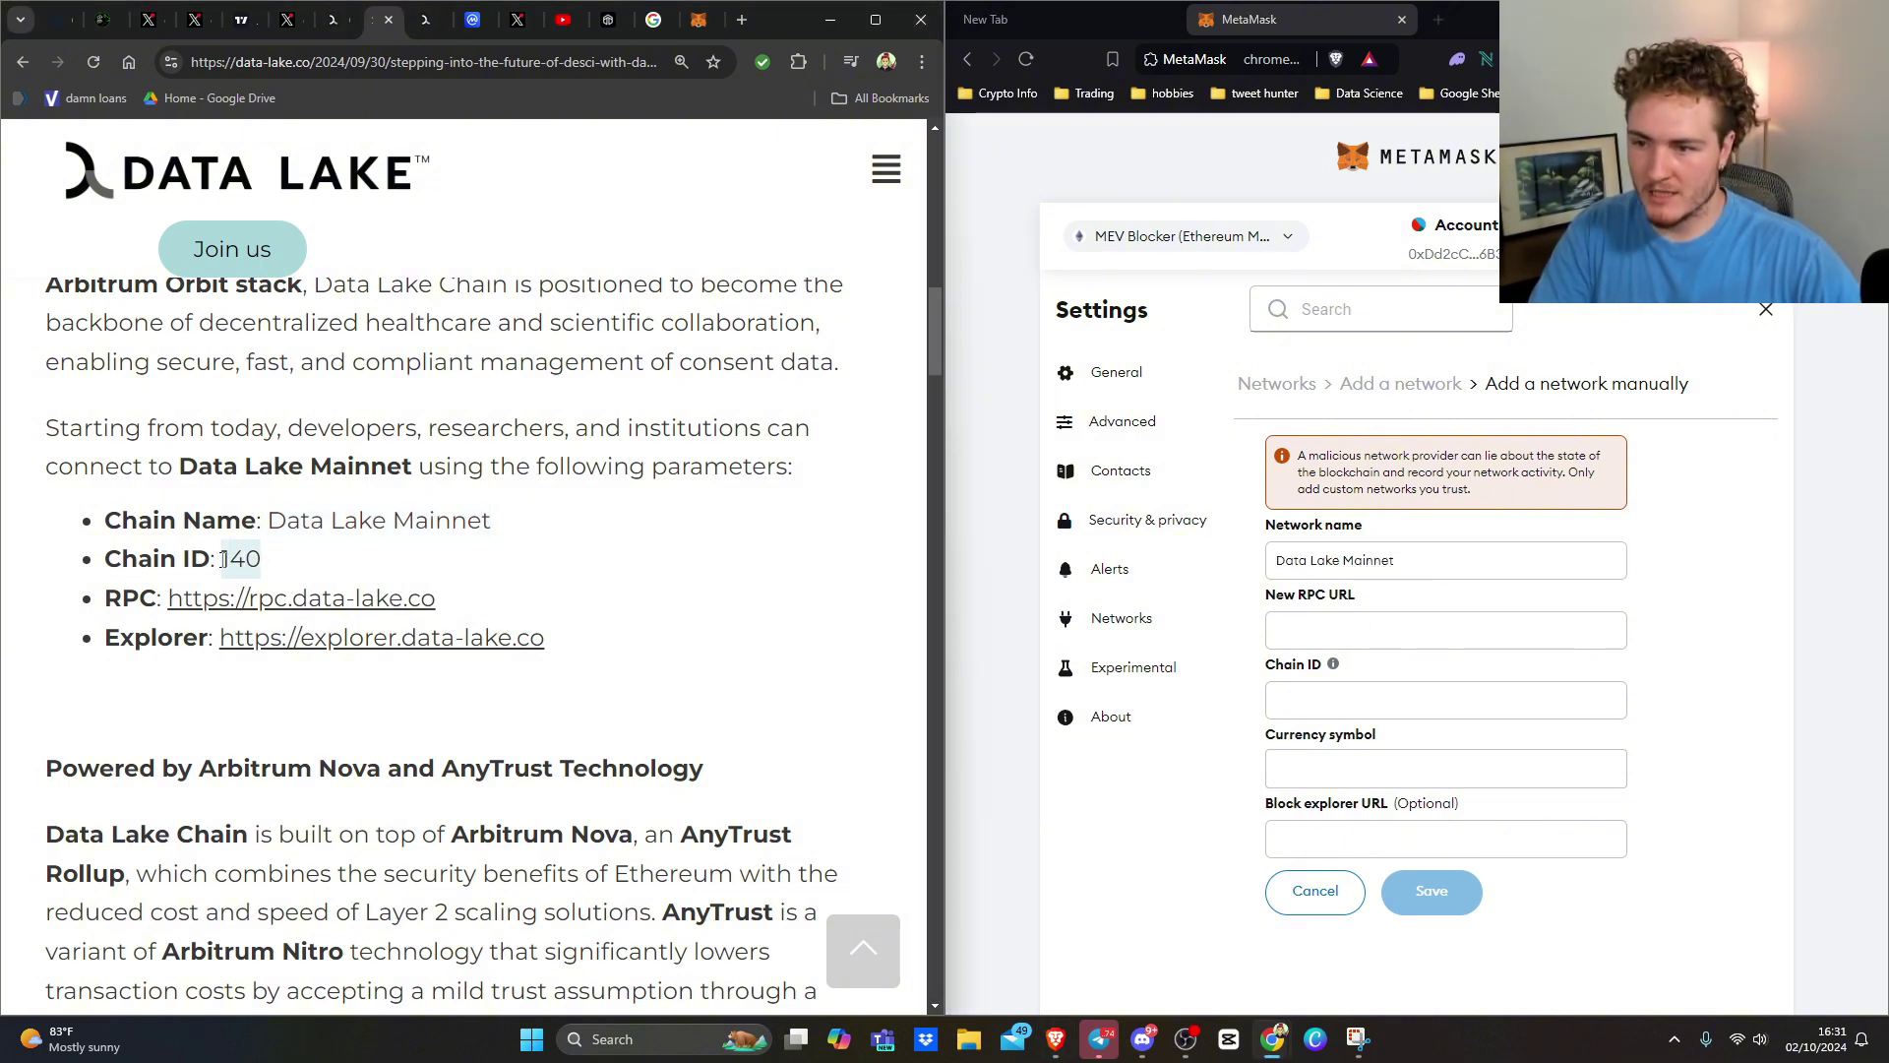
{"action": "left_click", "coordinate": [1314, 698]}
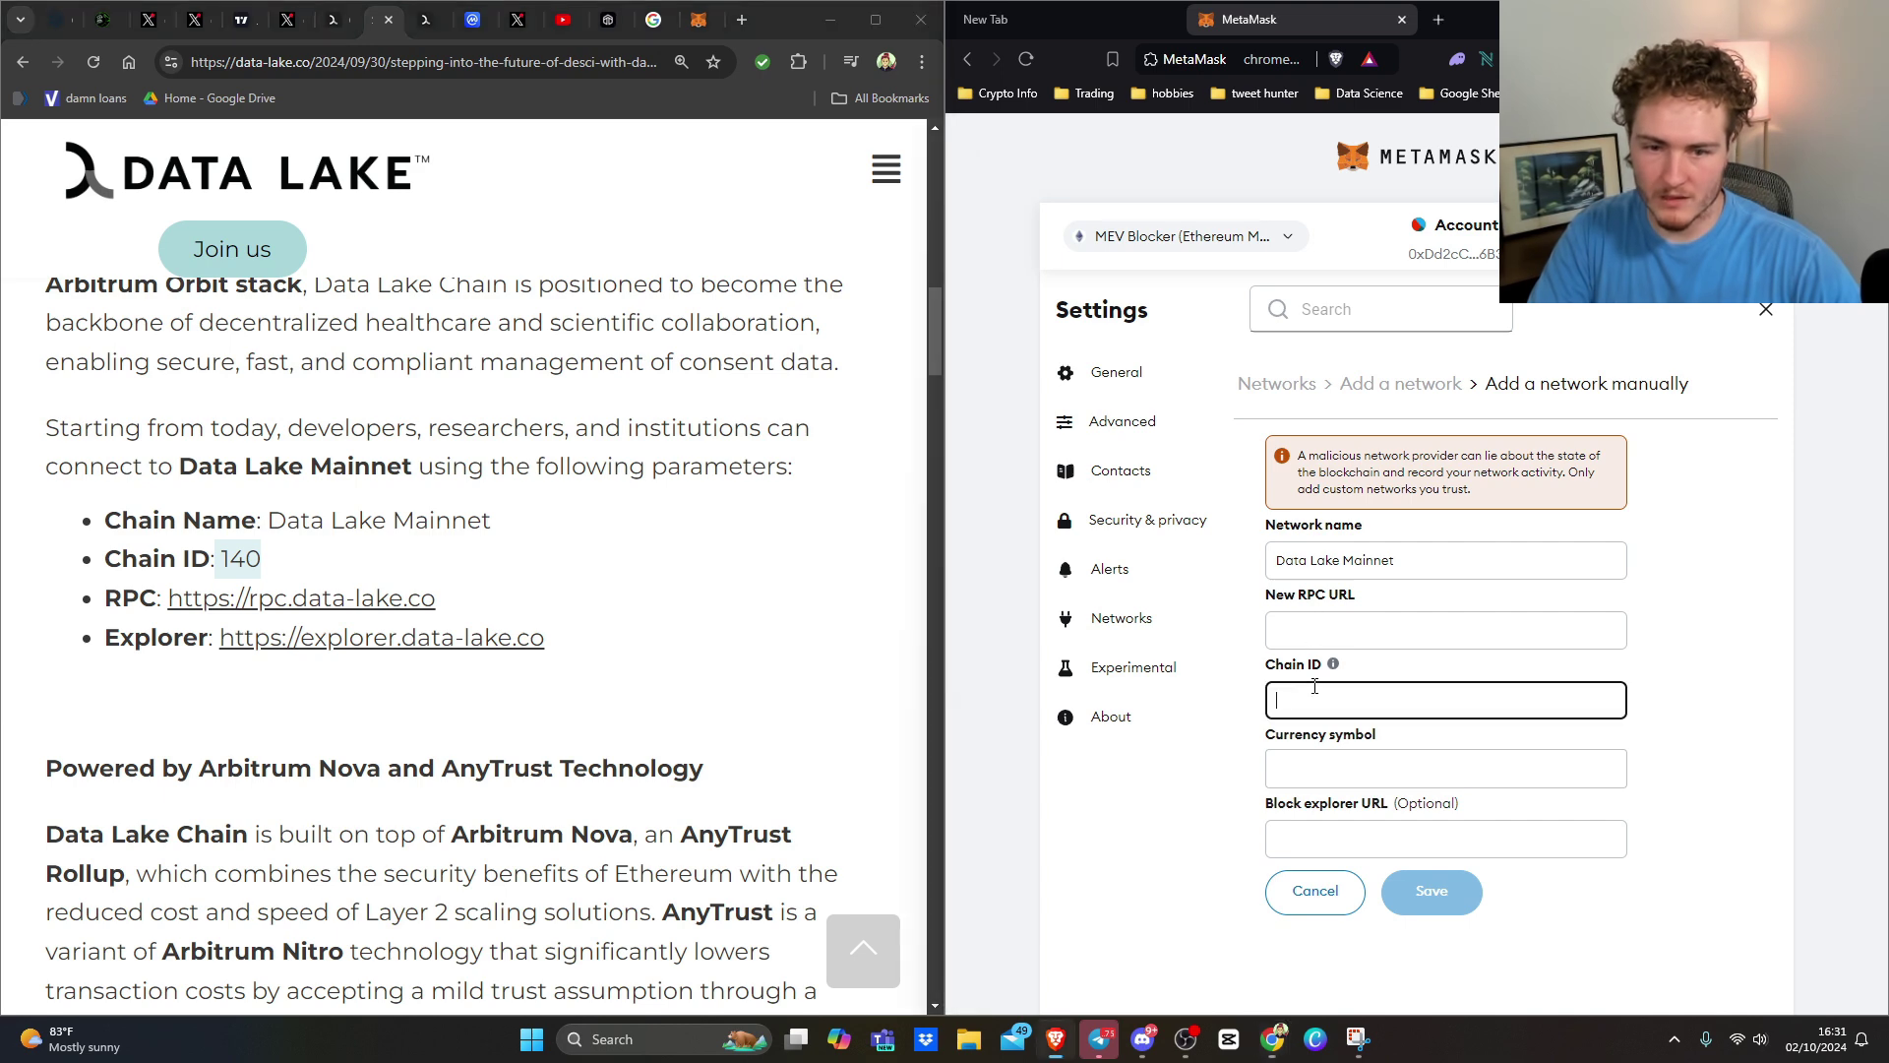
{"action": "type", "text": "140"}
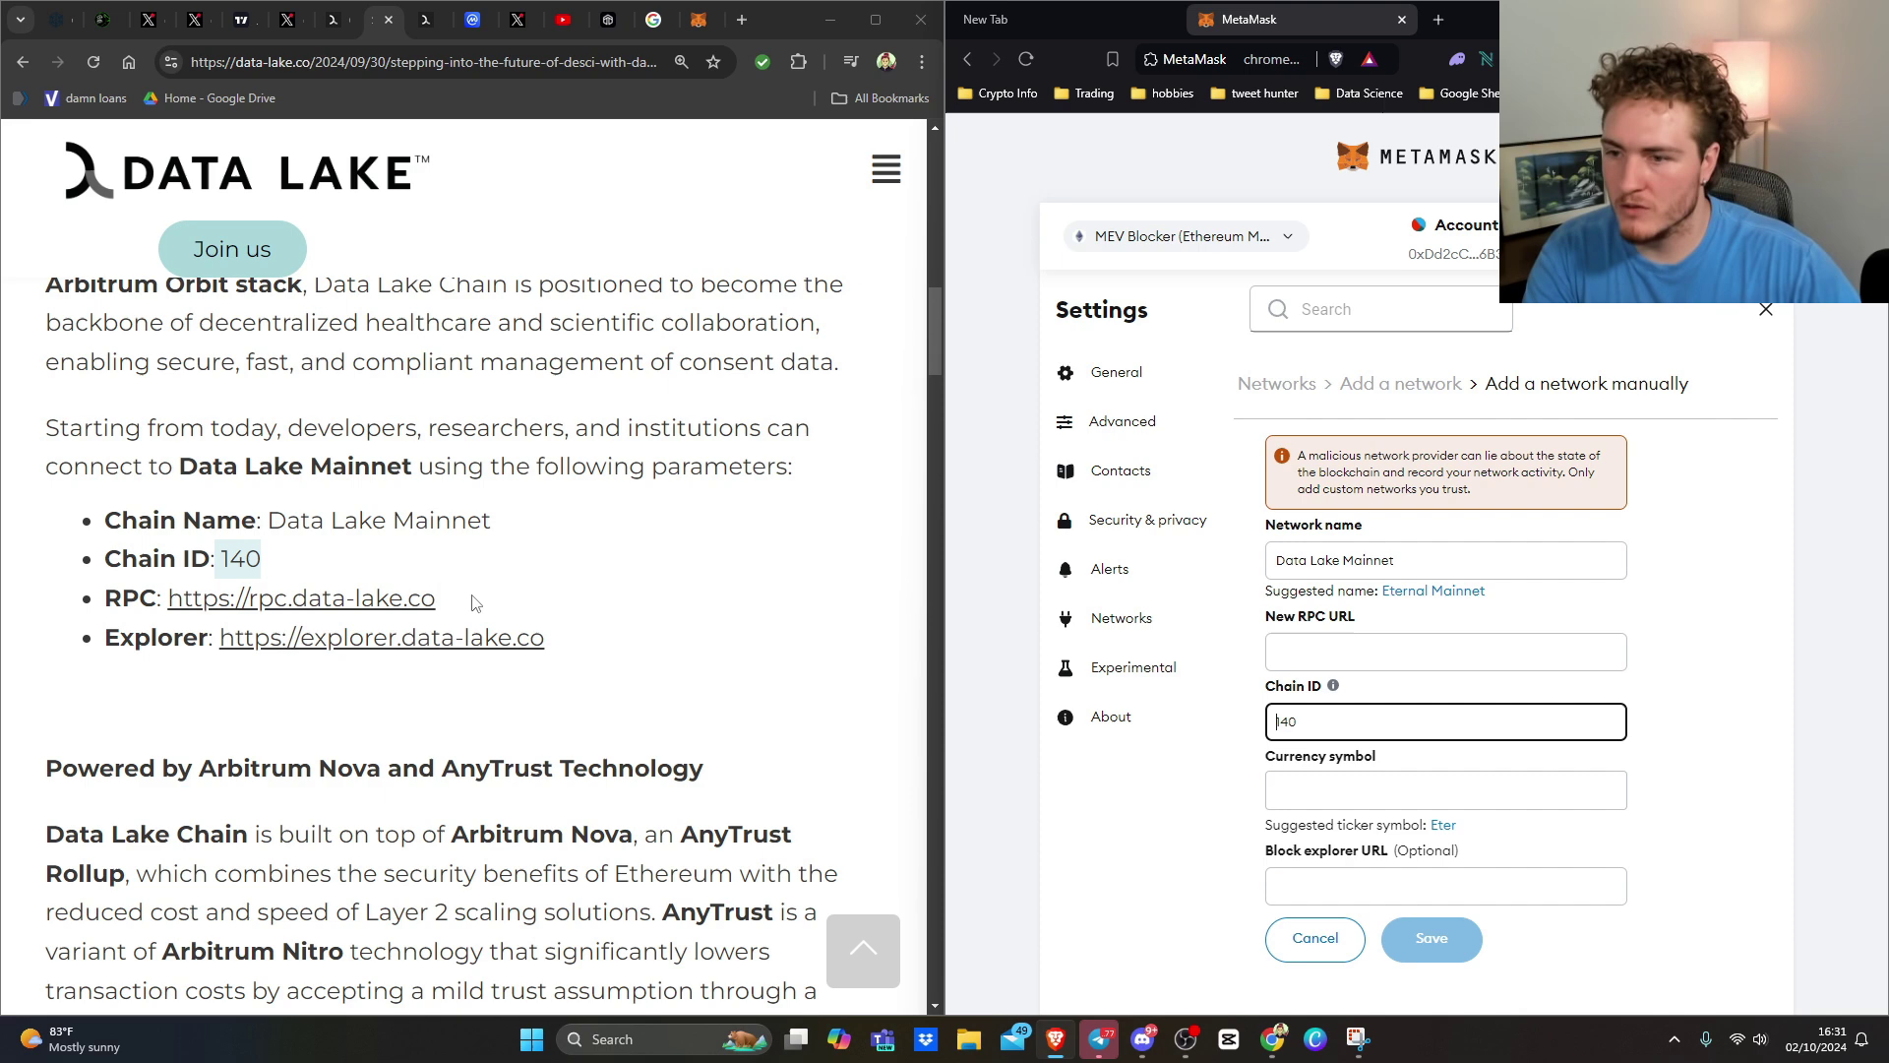
- Copy in the RPC and explorer addresses, set currency symbol LAKE, and save the network
{"action": "left_click_drag", "start_coordinate": [474, 603], "coordinate": [175, 616]}
{"action": "key", "text": "ctrl+c"}
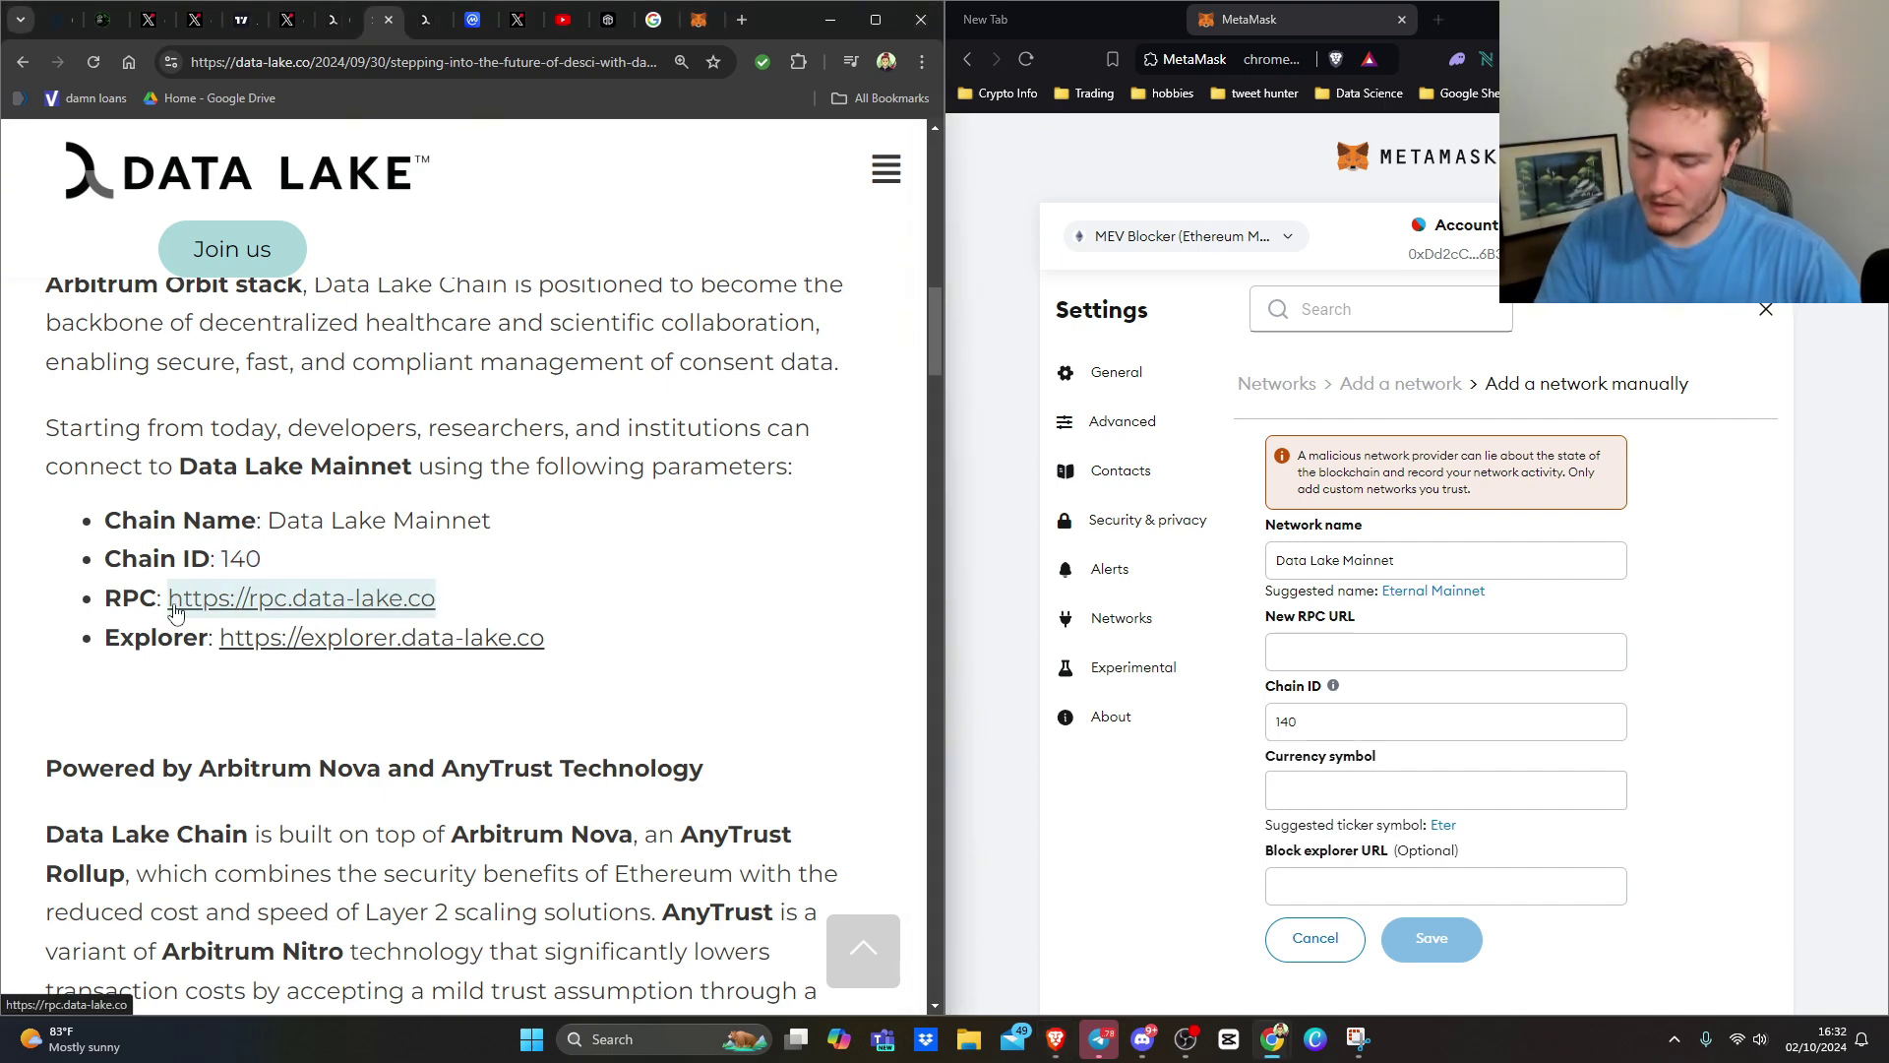
{"action": "left_click", "coordinate": [1439, 649]}
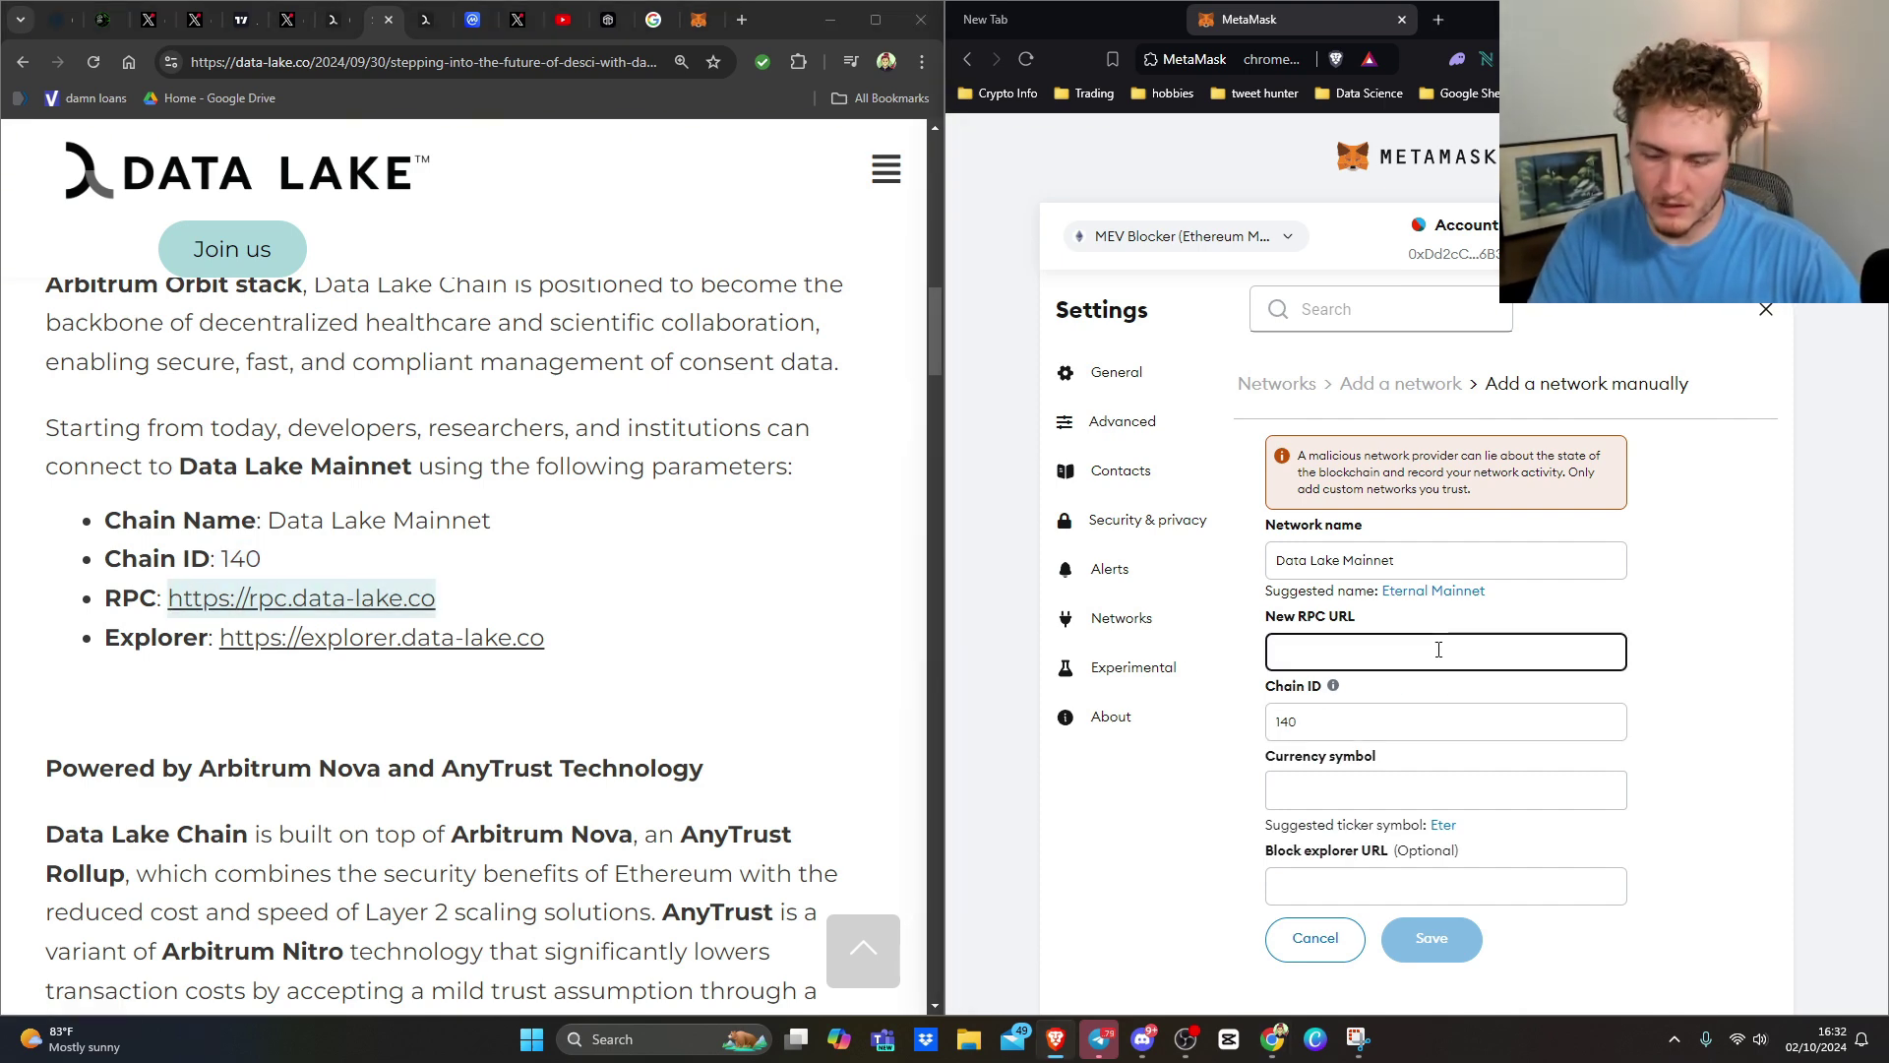
{"action": "key", "text": "ctrl+v"}
{"action": "left_click_drag", "start_coordinate": [547, 638], "coordinate": [217, 638]}
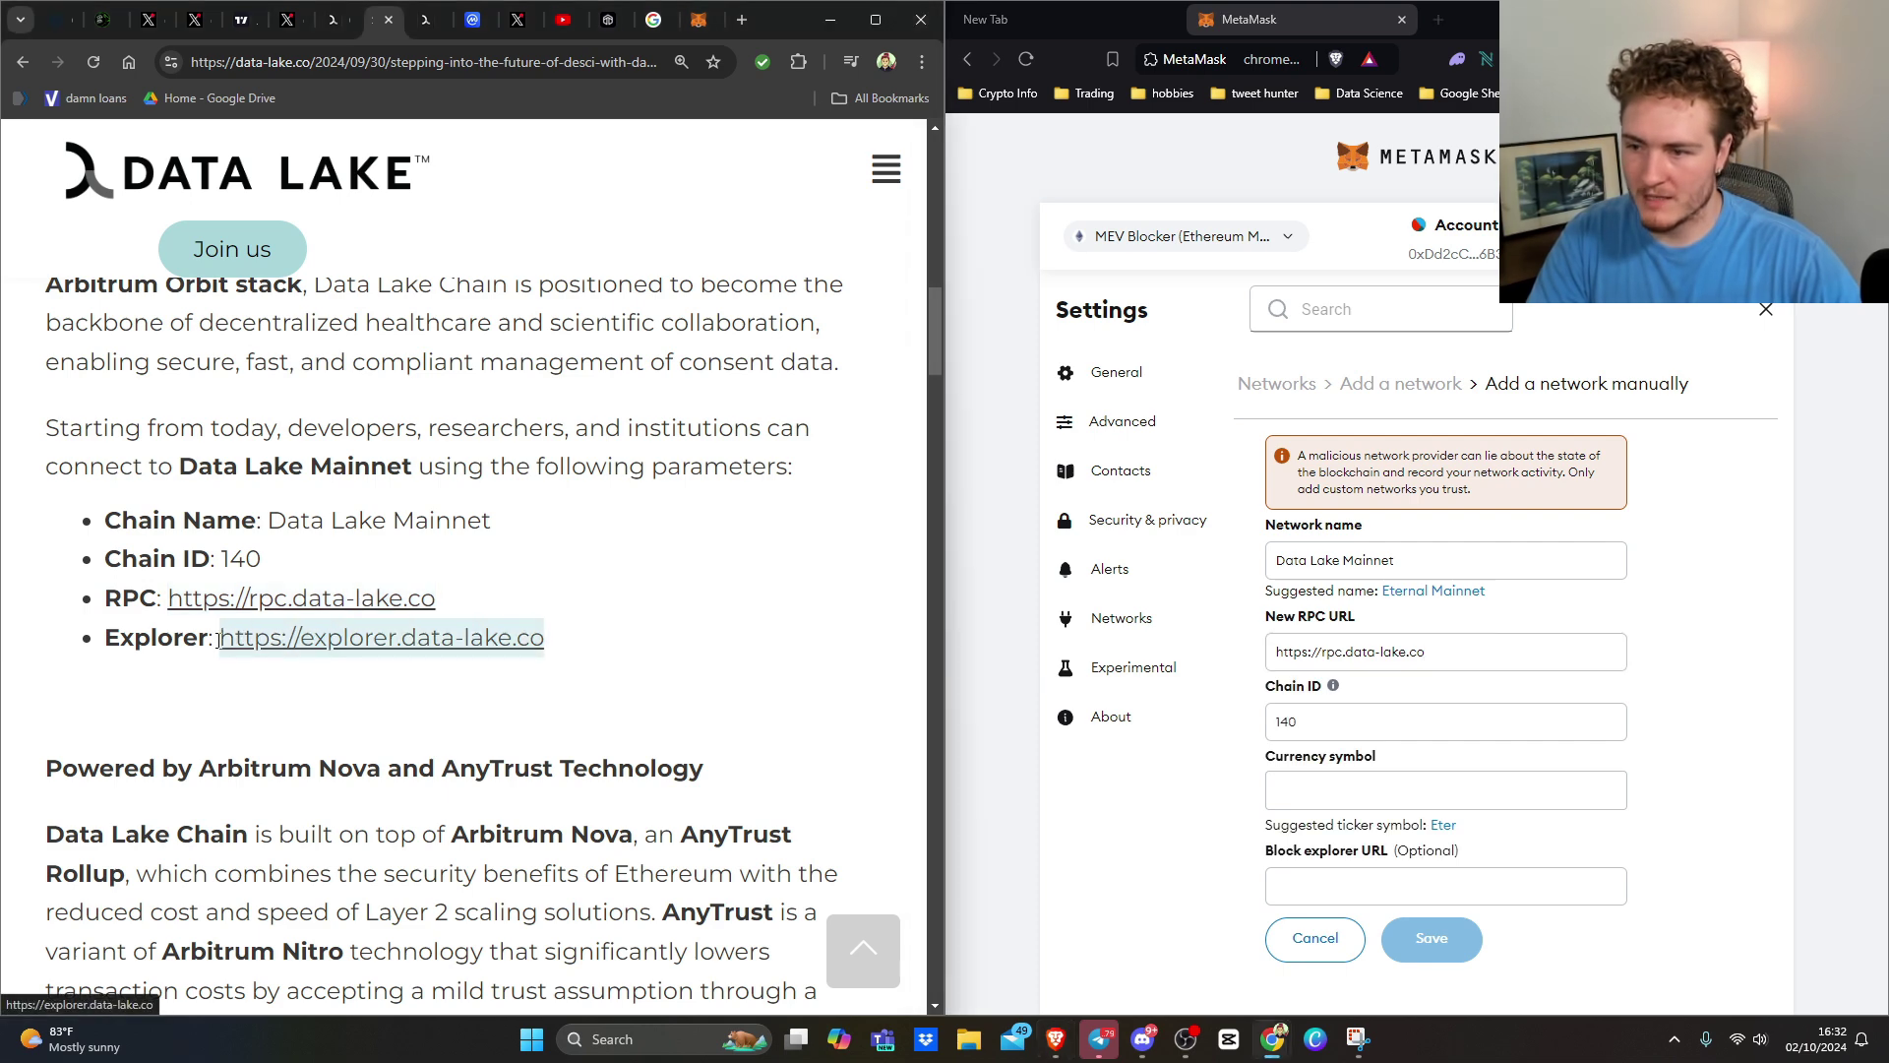
{"action": "left_click", "coordinate": [1354, 891]}
{"action": "left_click", "coordinate": [1334, 790]}
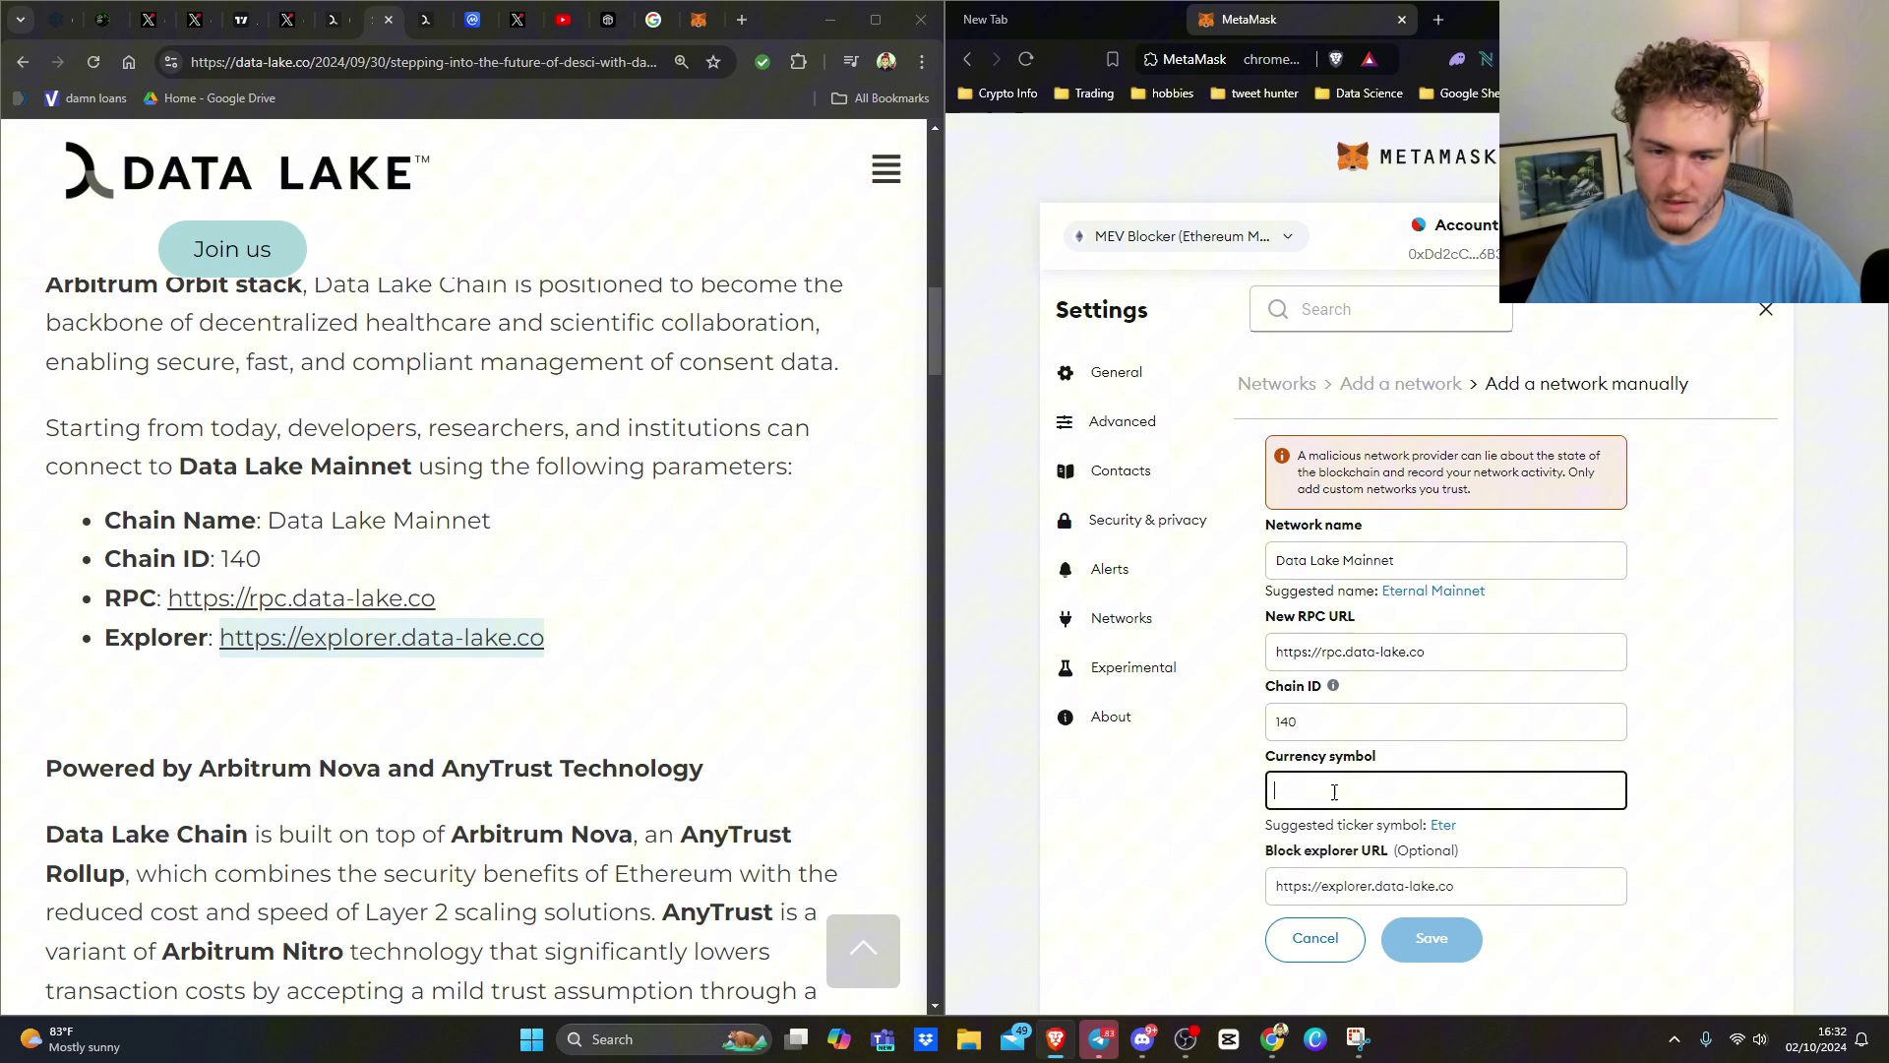
{"action": "type", "text": "LAKE"}
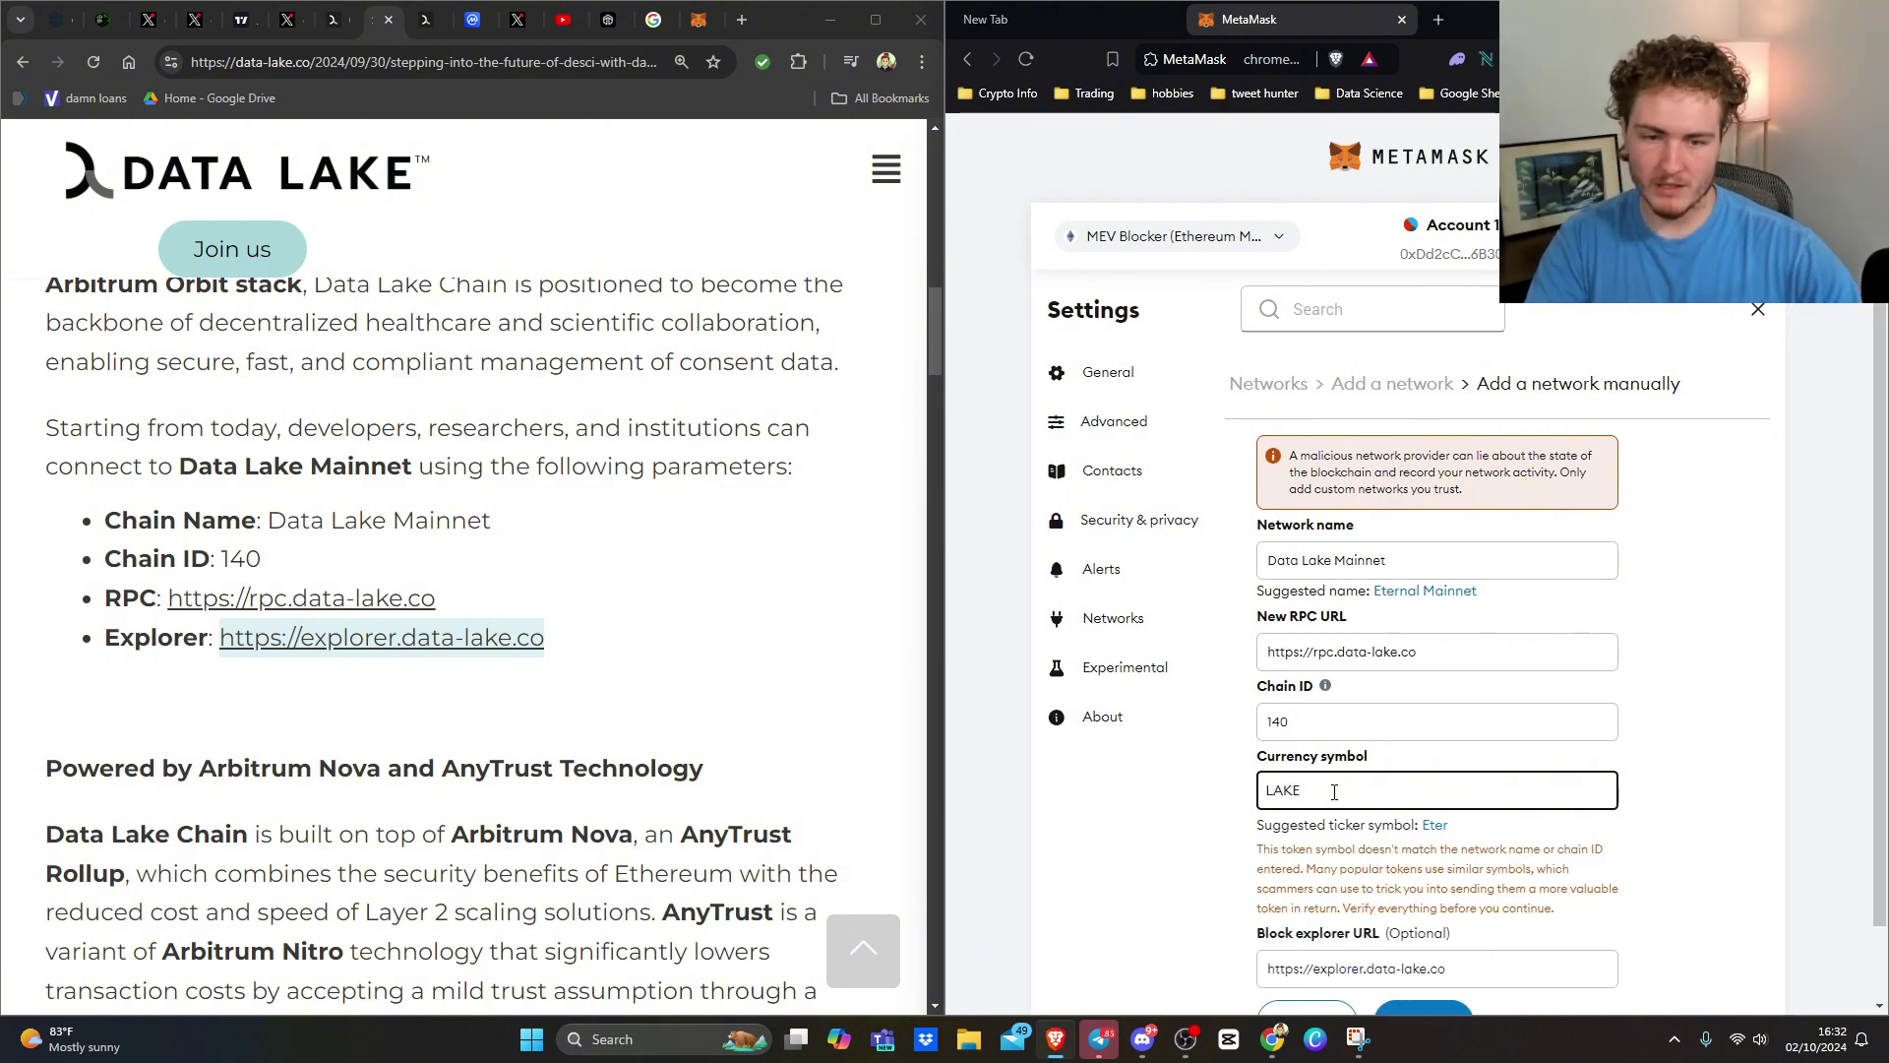
{"action": "scroll", "coordinate": [1447, 769], "scroll_direction": "down", "scroll_amount": 2}
{"action": "left_click", "coordinate": [1424, 949]}
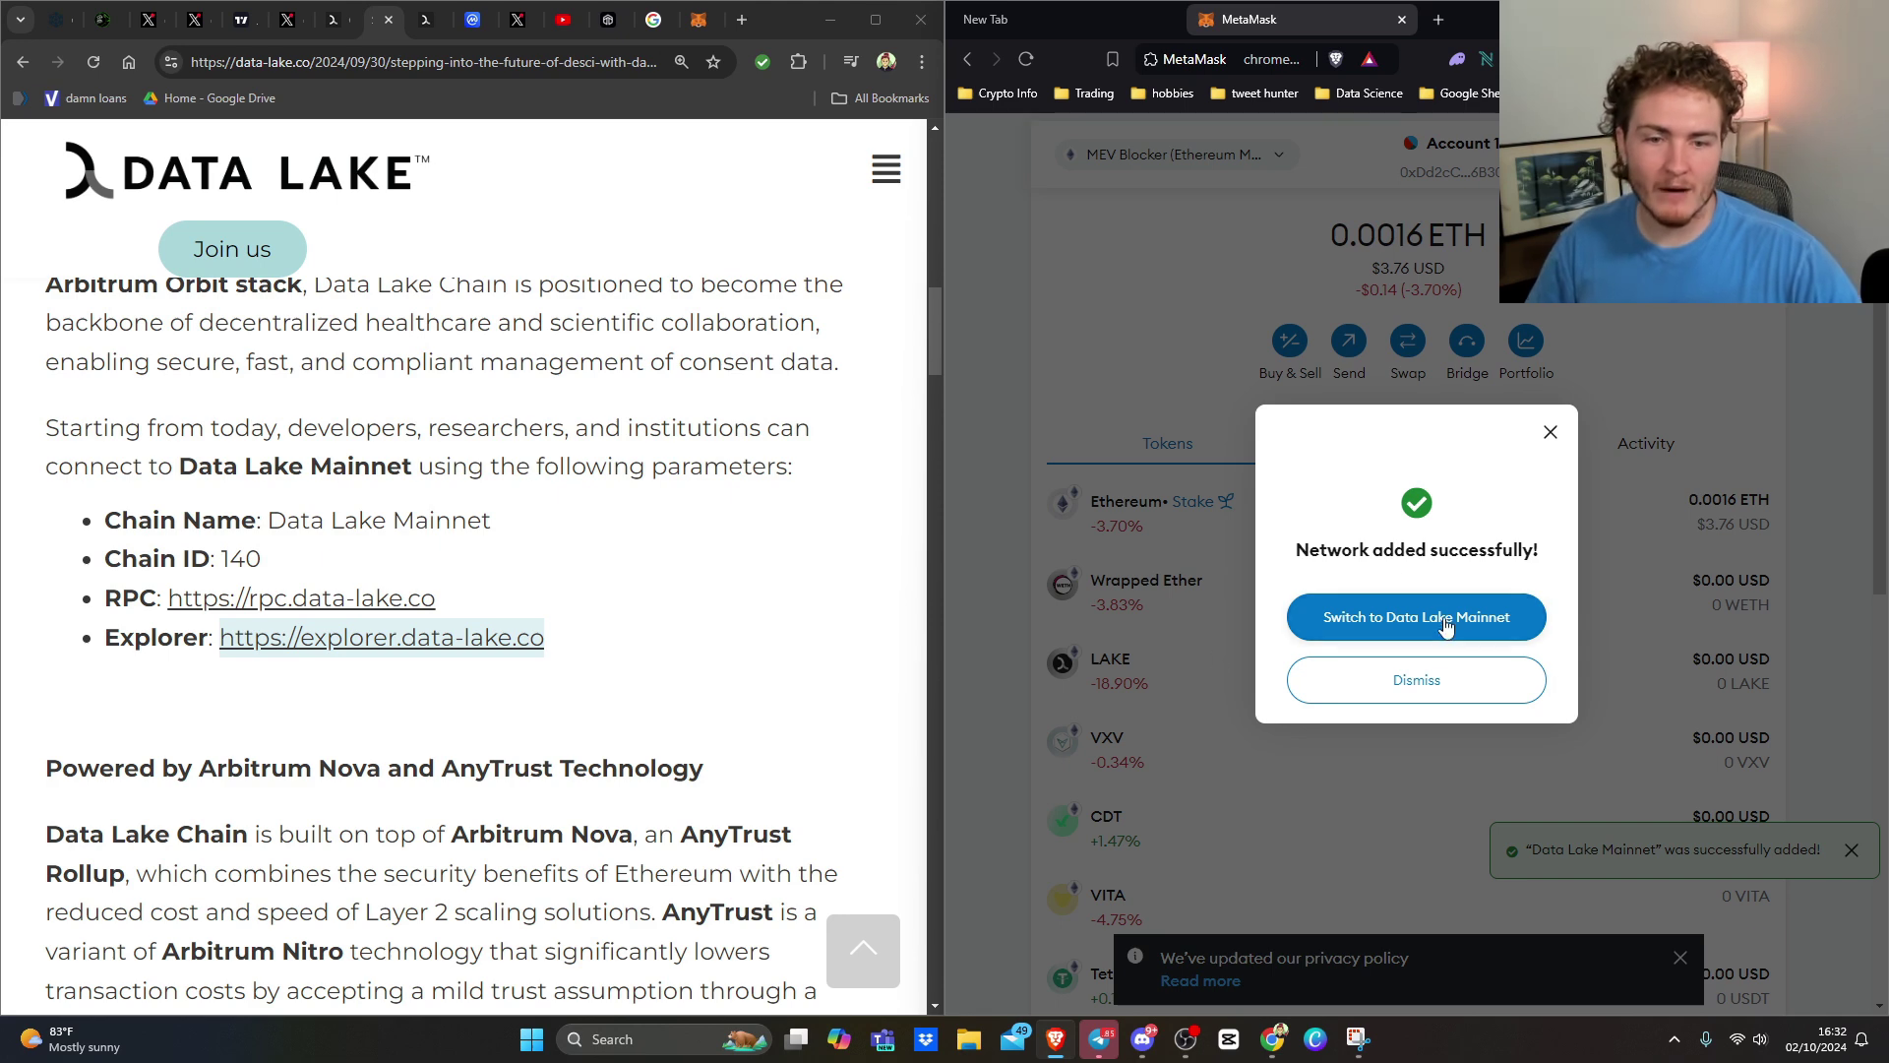
- Switch MetaMask to Data Lake Mainnet, showing a 0 LAKE balance, and close the wallet window
{"action": "left_click", "coordinate": [1444, 620]}
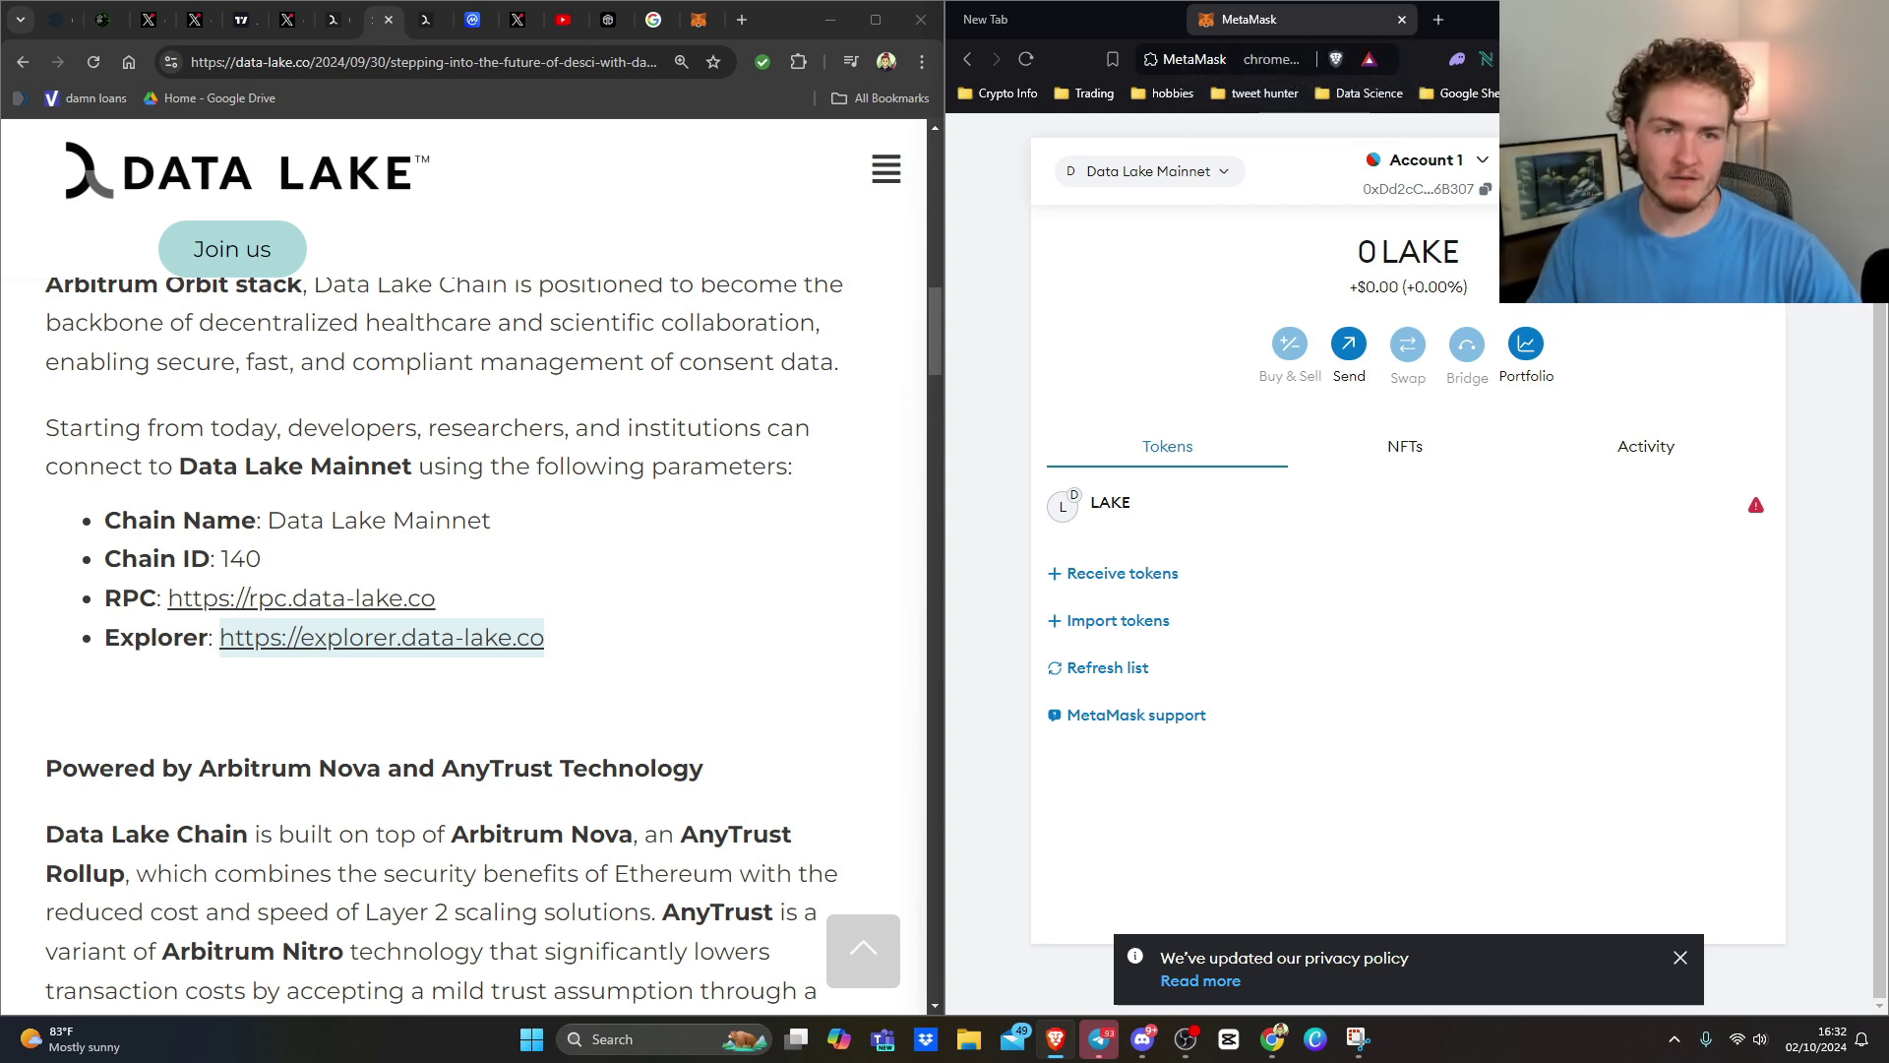
{"action": "left_click", "coordinate": [1404, 22]}
- Maximize Chrome, then highlight the Ethereum security, AnyTrust trust-assumption and Data Availability Committee sentences
{"action": "left_click", "coordinate": [1432, 248]}
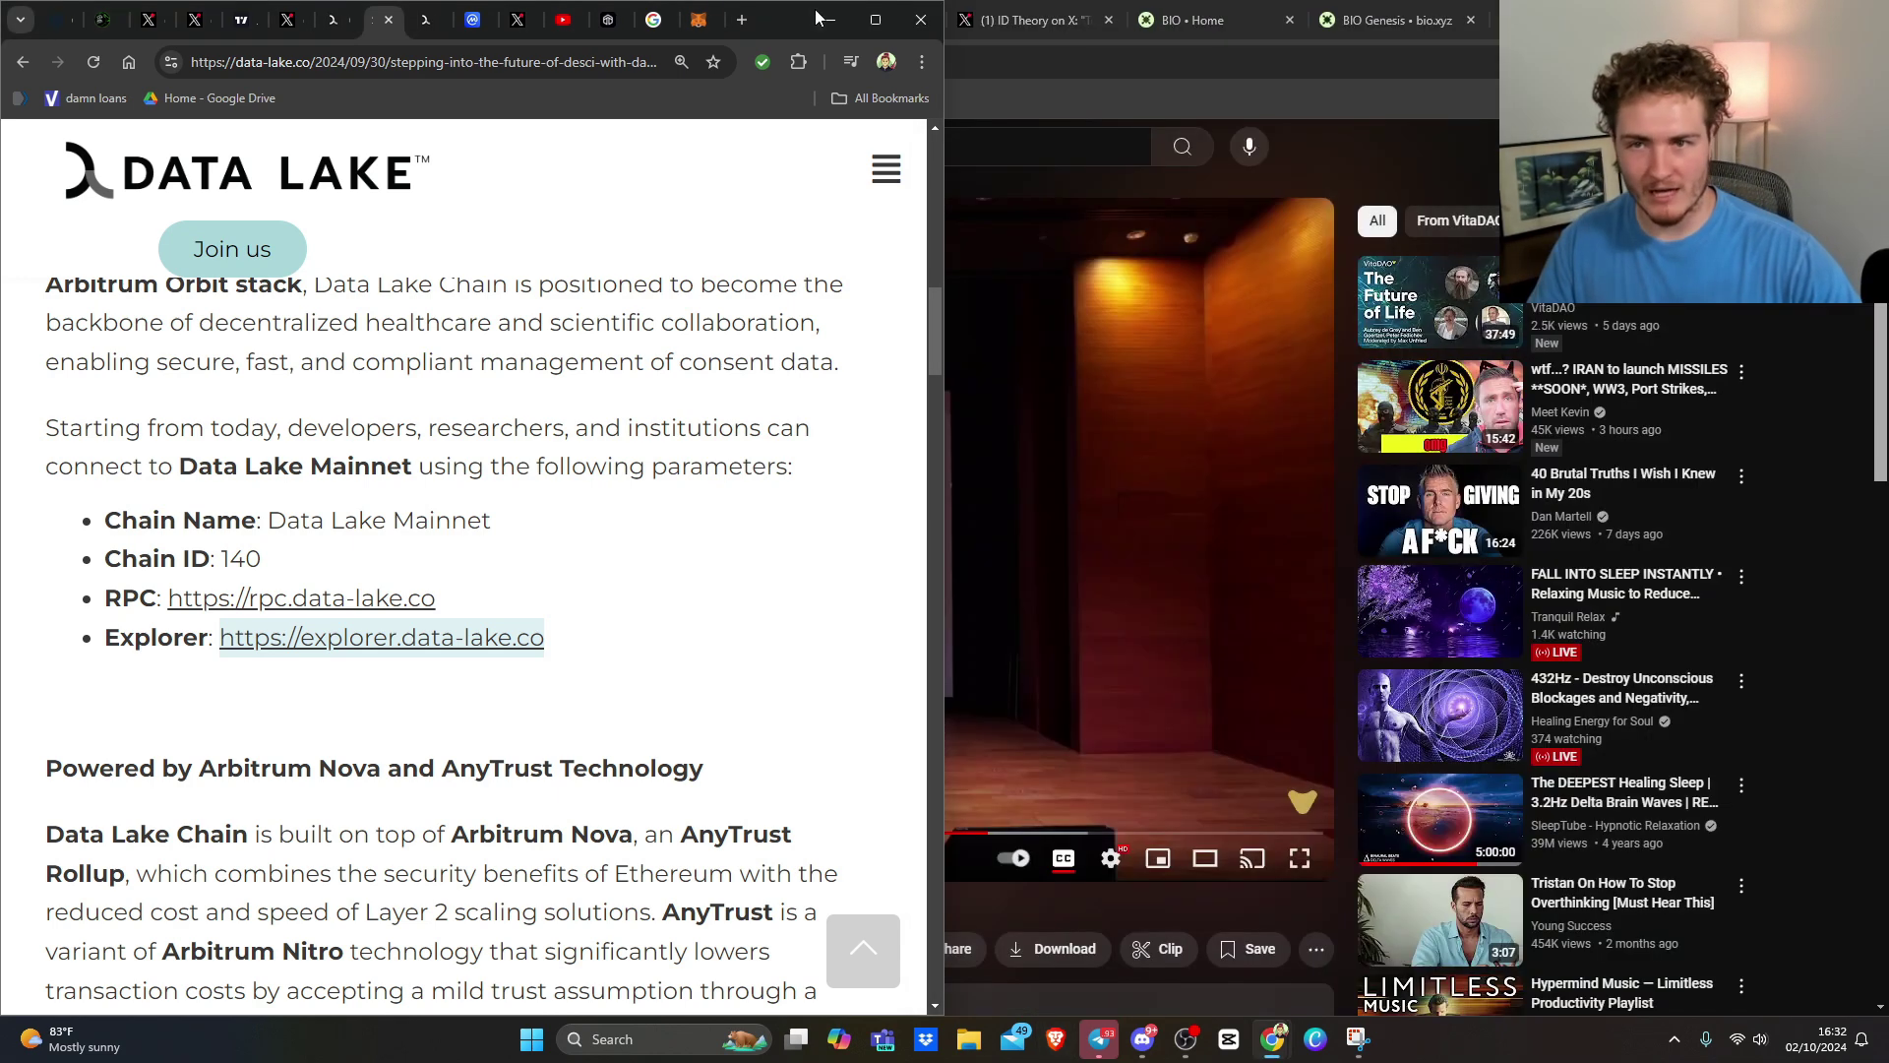
{"action": "double_click", "coordinate": [876, 25]}
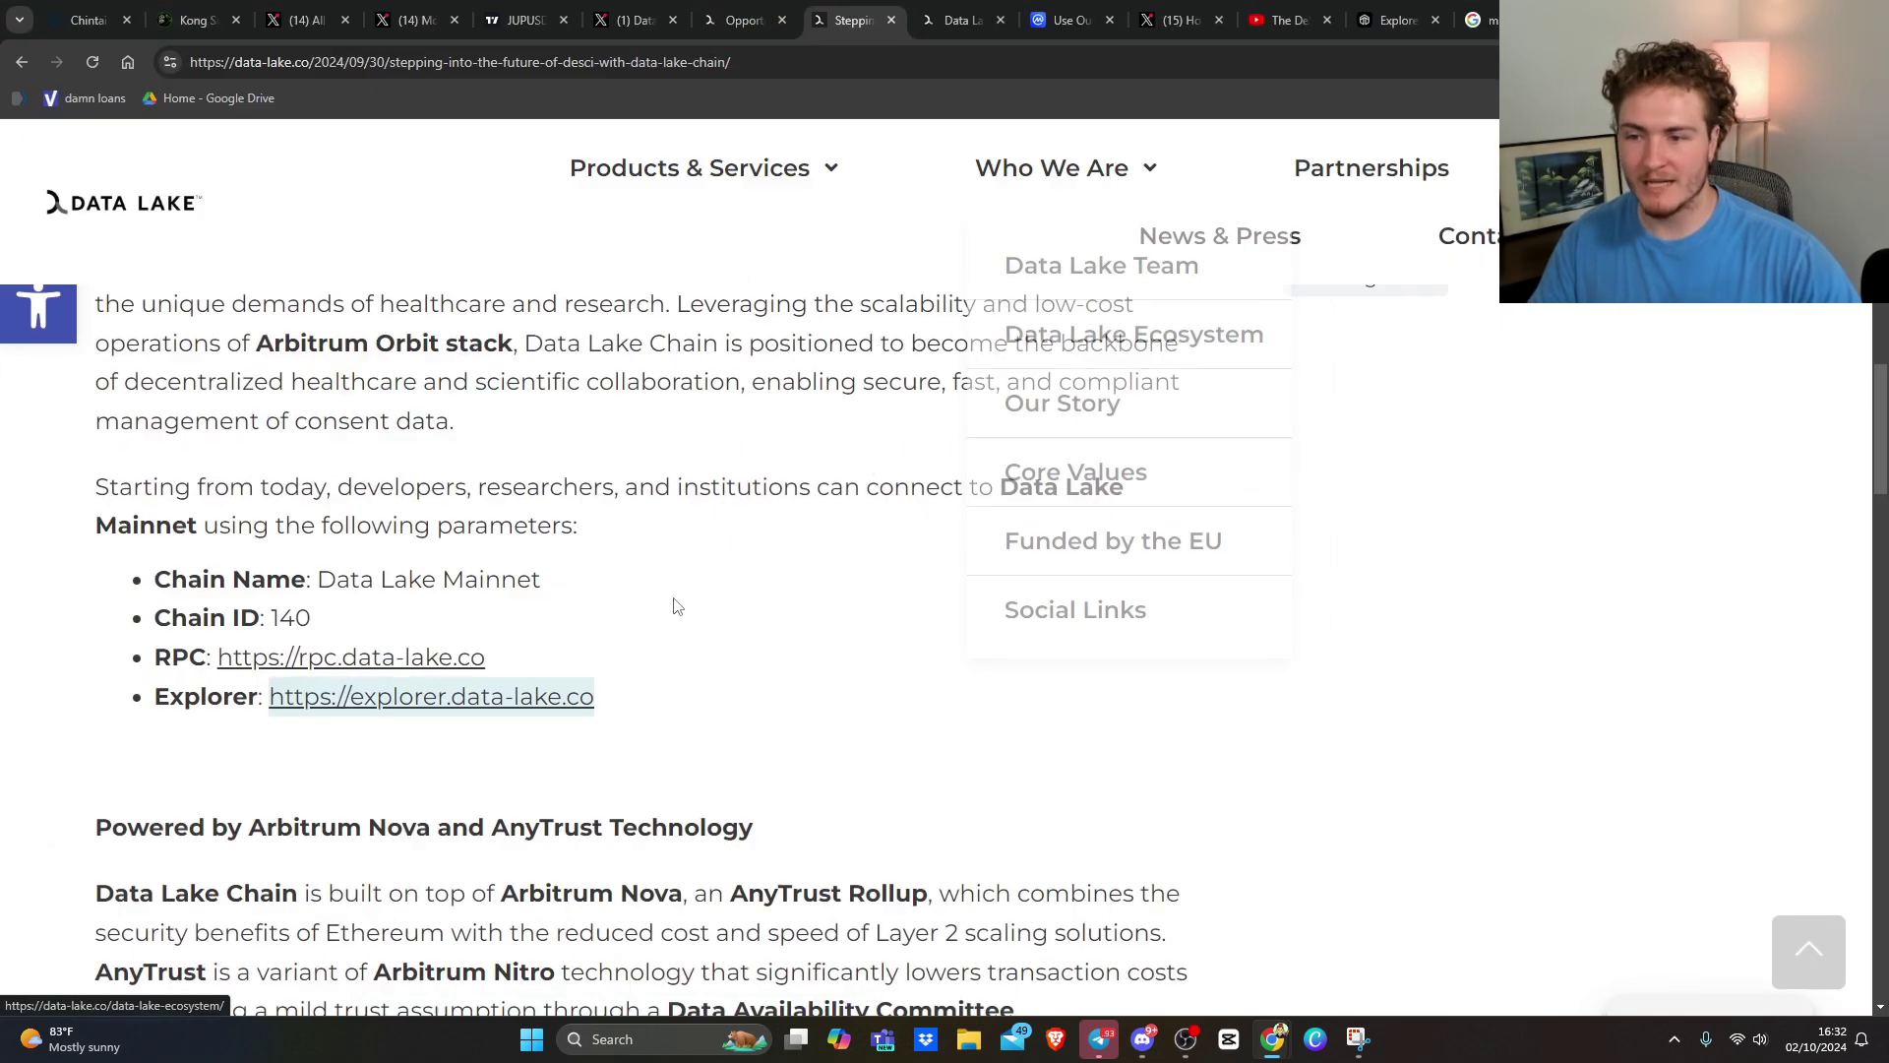
{"action": "scroll", "coordinate": [515, 427], "scroll_direction": "down", "scroll_amount": 2}
{"action": "scroll", "coordinate": [646, 486], "scroll_direction": "down", "scroll_amount": 1}
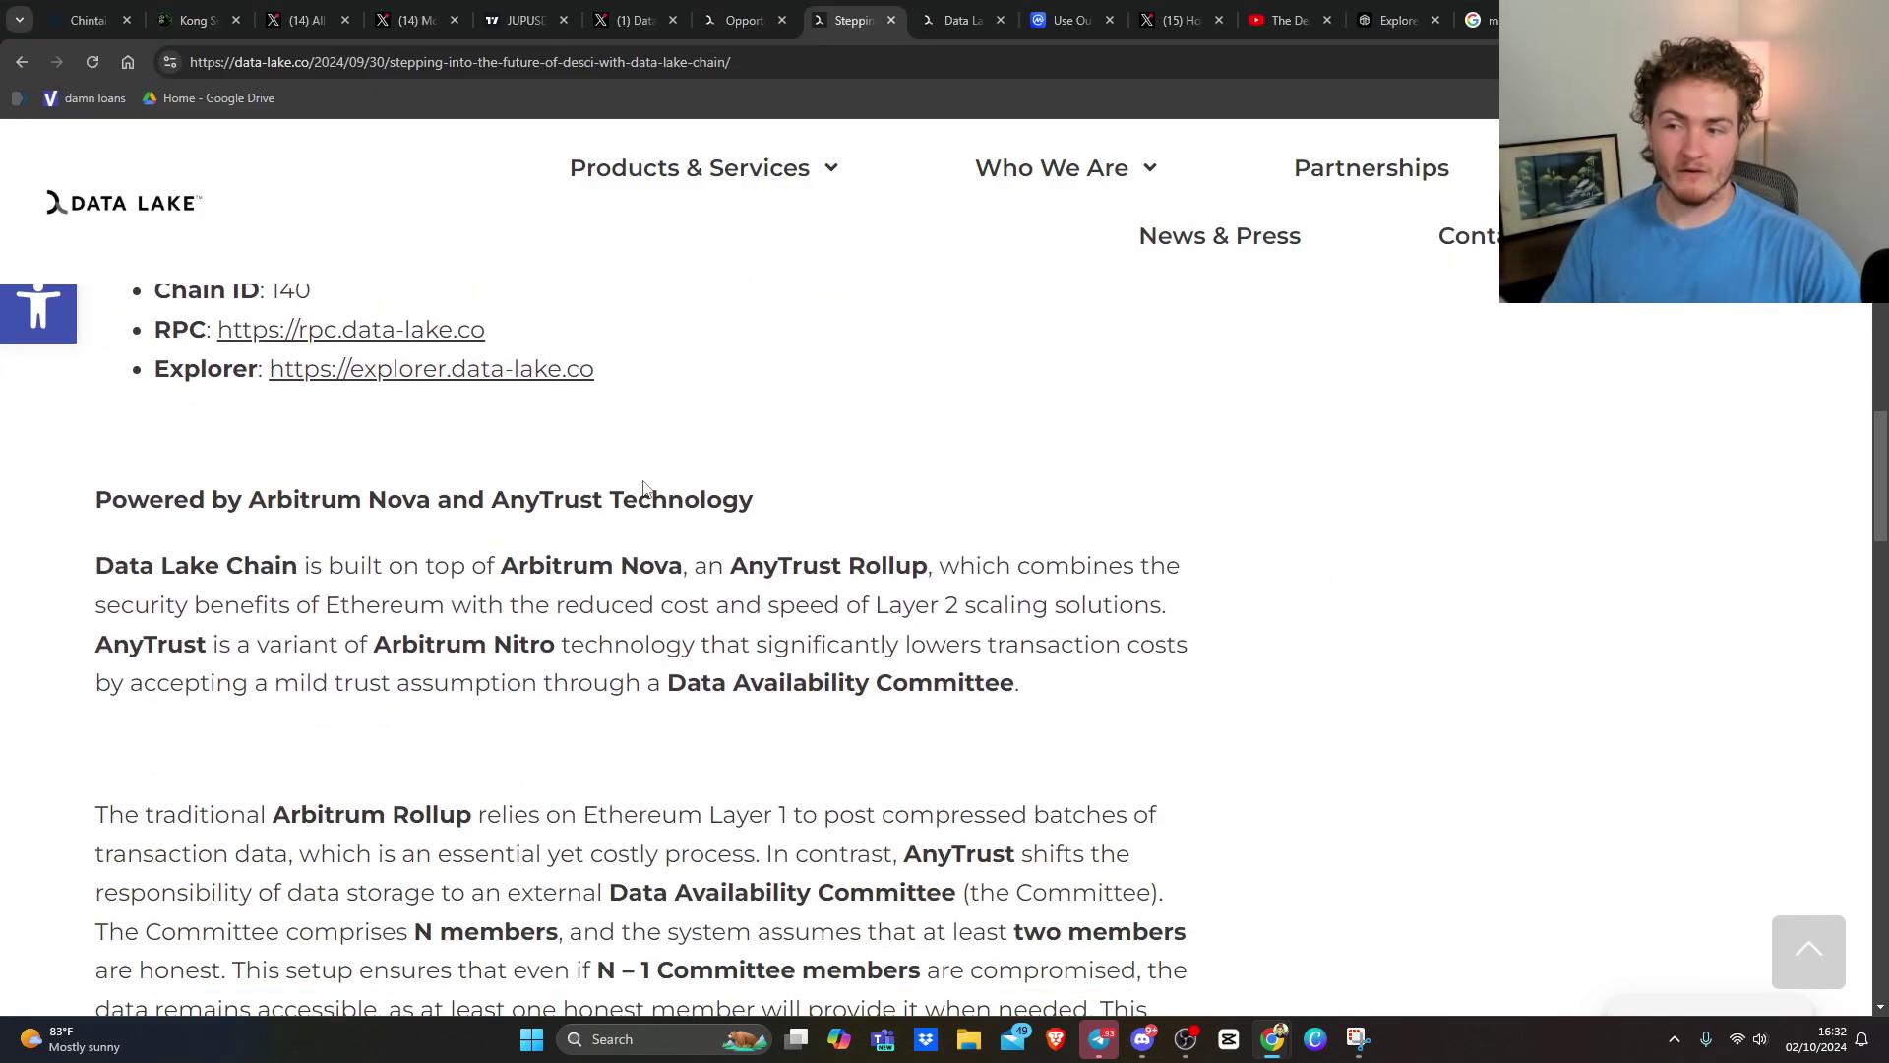
{"action": "scroll", "coordinate": [591, 480], "scroll_direction": "down", "scroll_amount": 1}
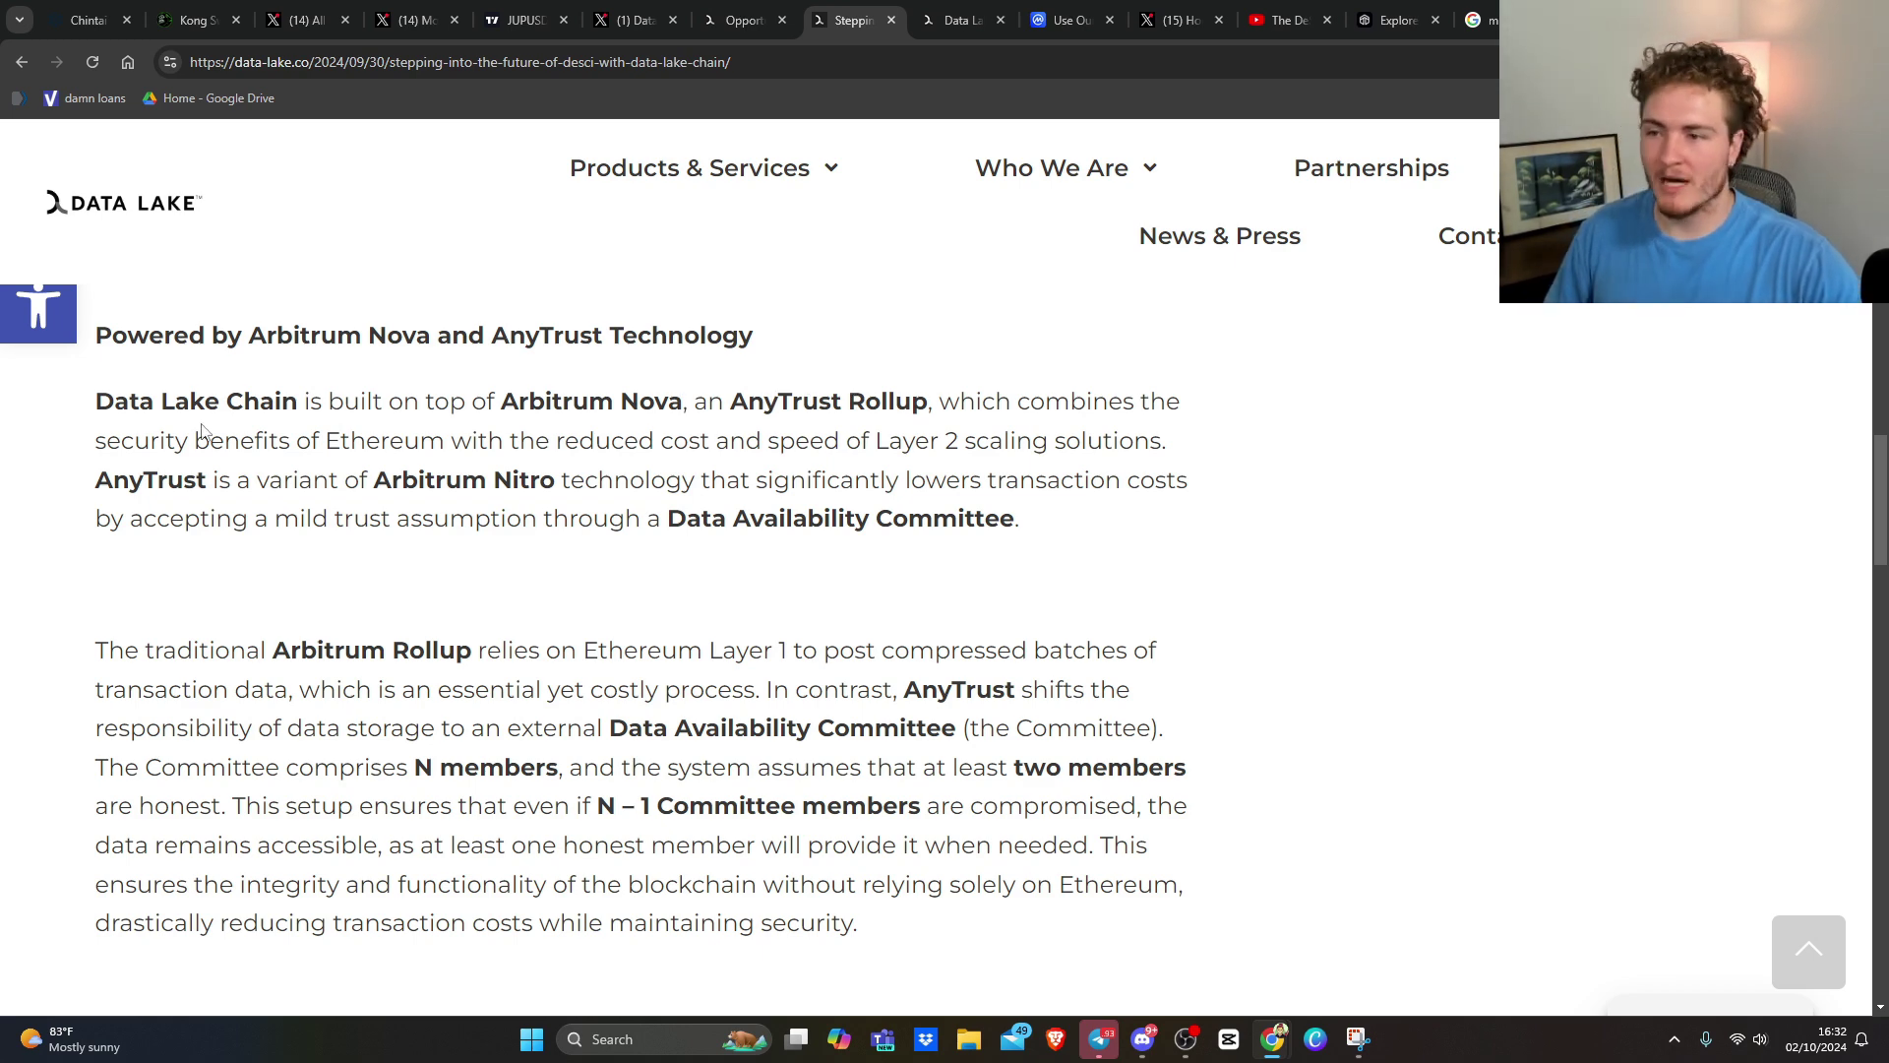
{"action": "left_click_drag", "start_coordinate": [208, 442], "coordinate": [1156, 448]}
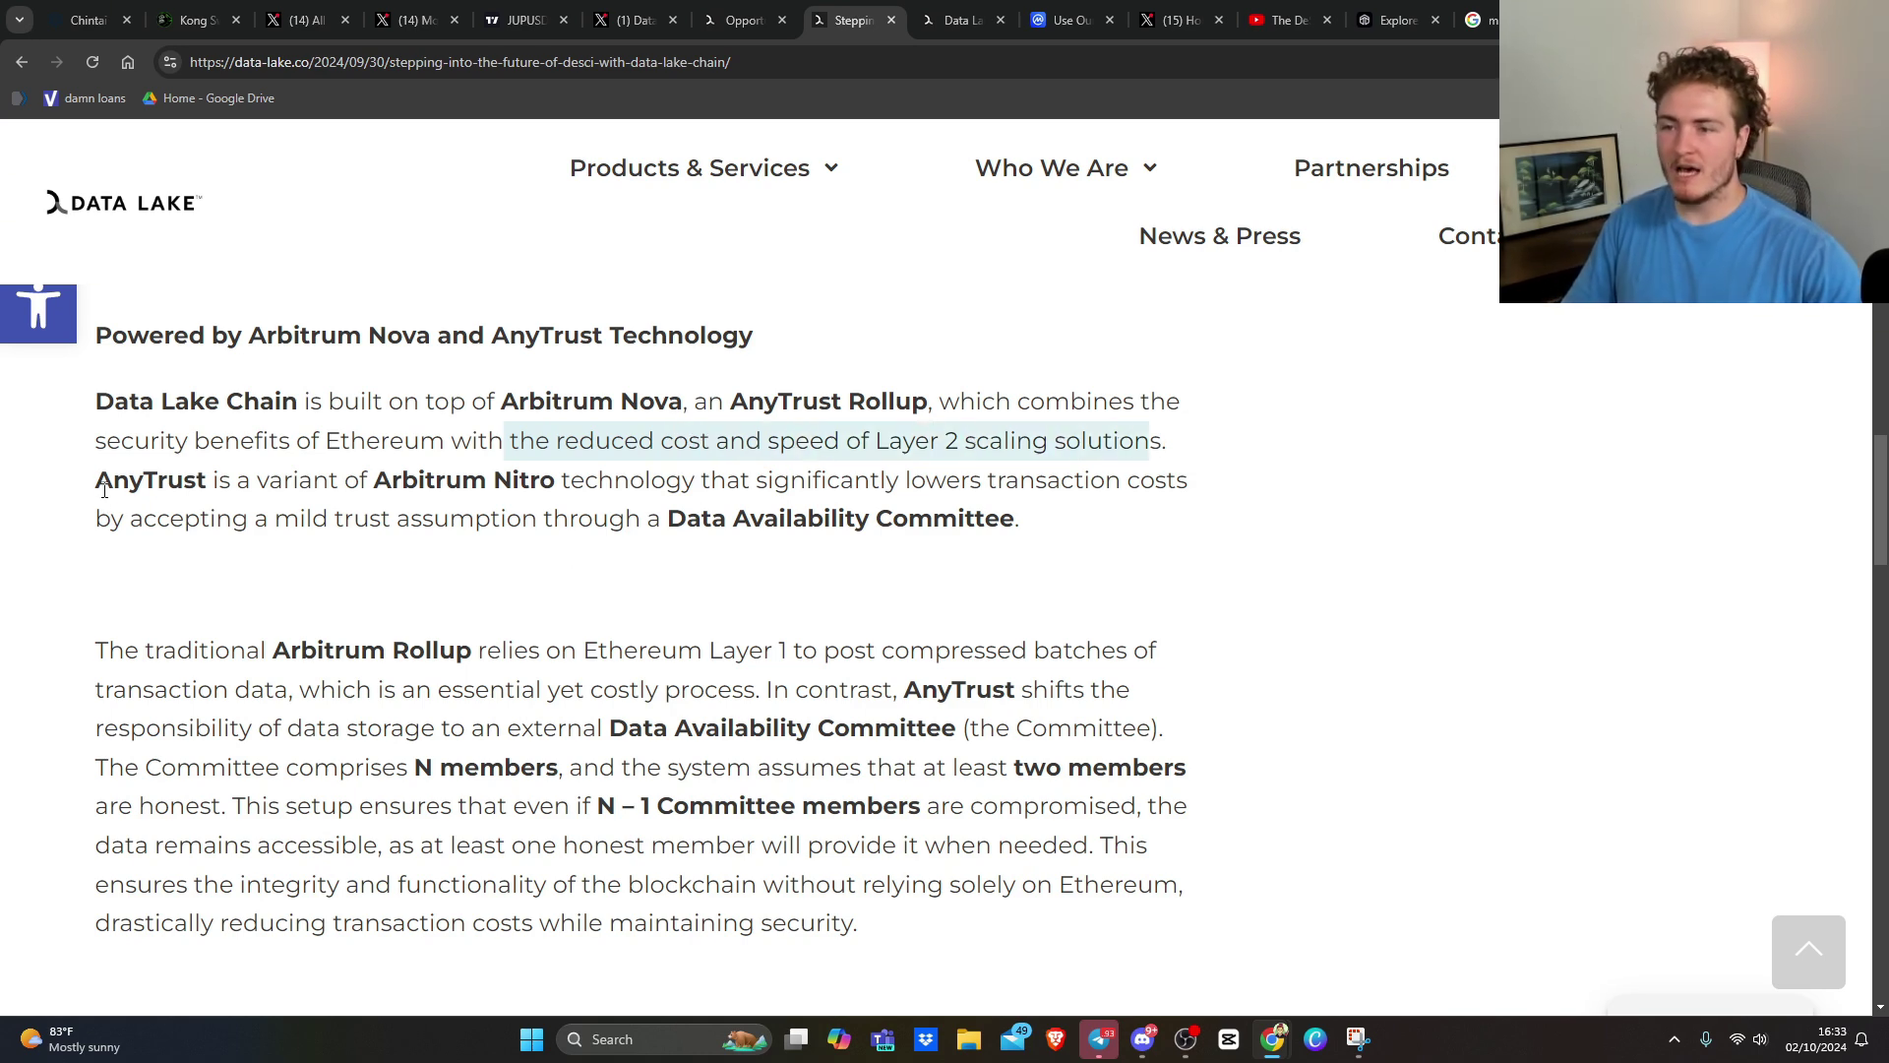
{"action": "left_click_drag", "start_coordinate": [98, 483], "coordinate": [1154, 478]}
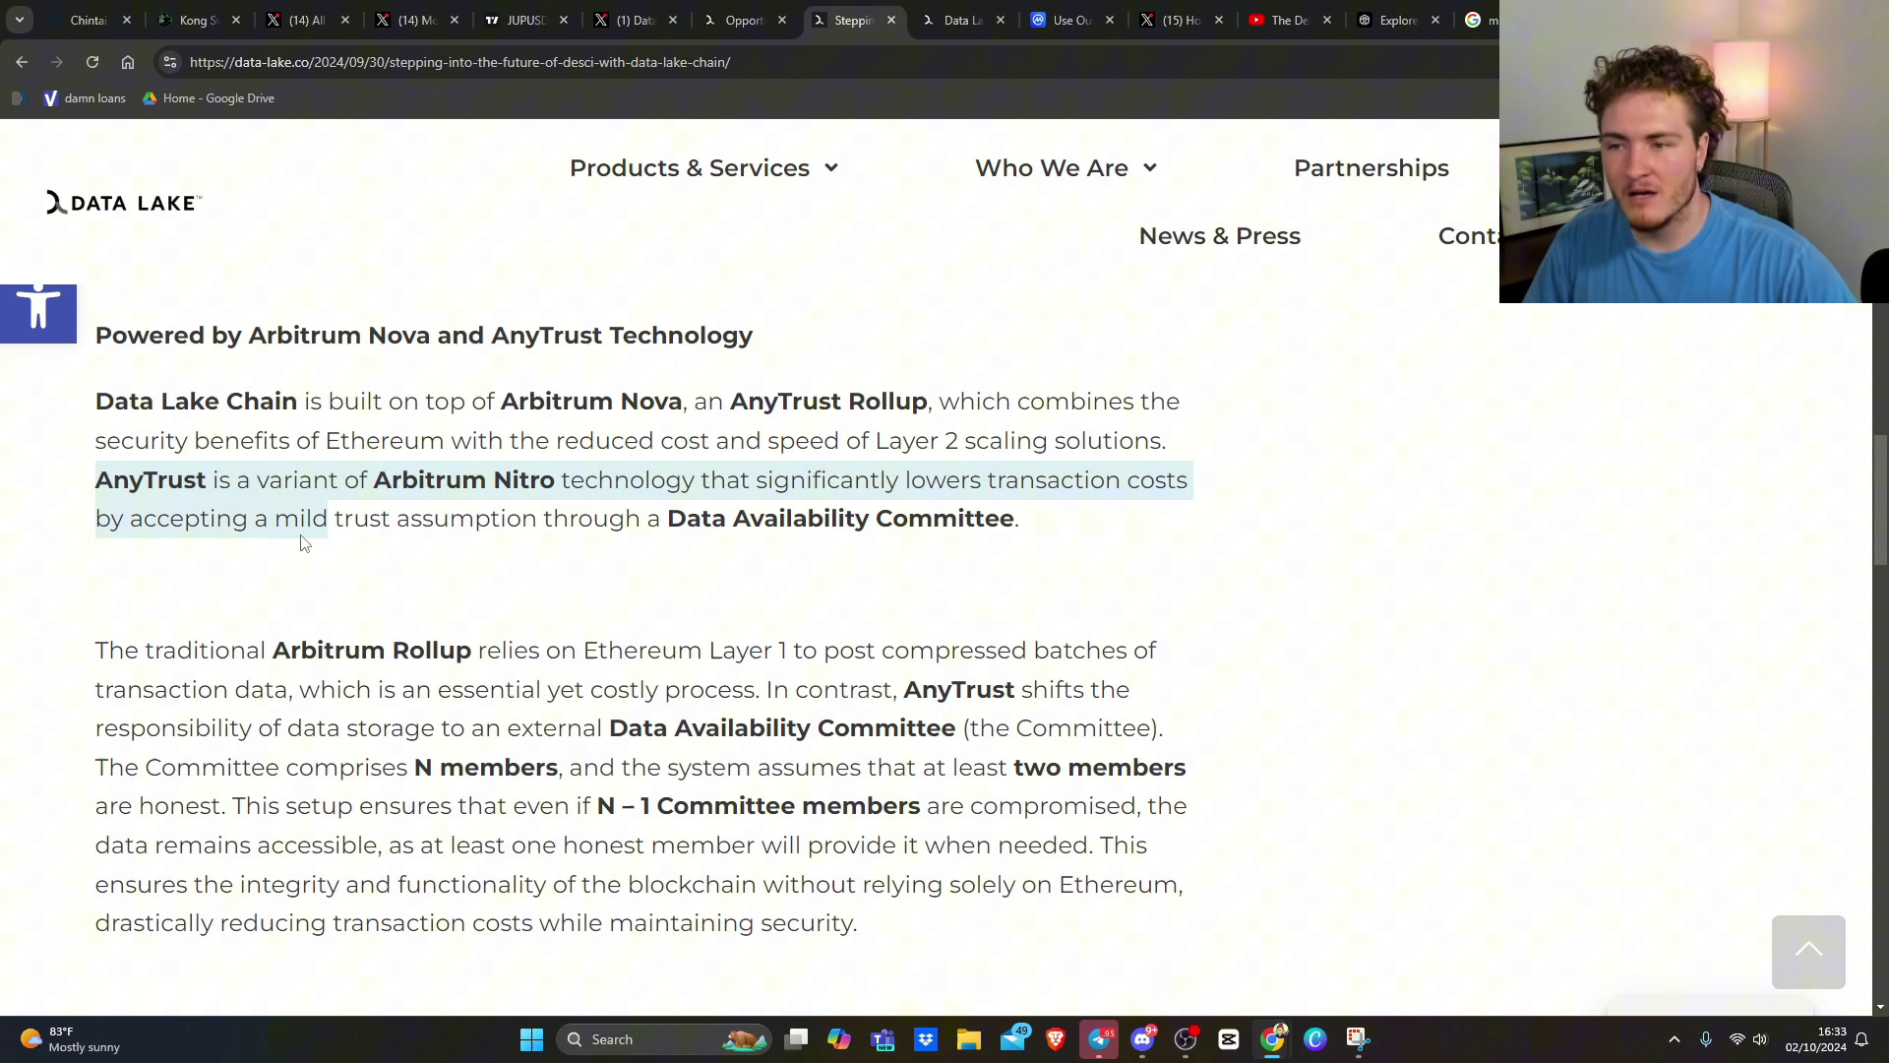
{"action": "left_click_drag", "start_coordinate": [300, 543], "coordinate": [516, 520]}
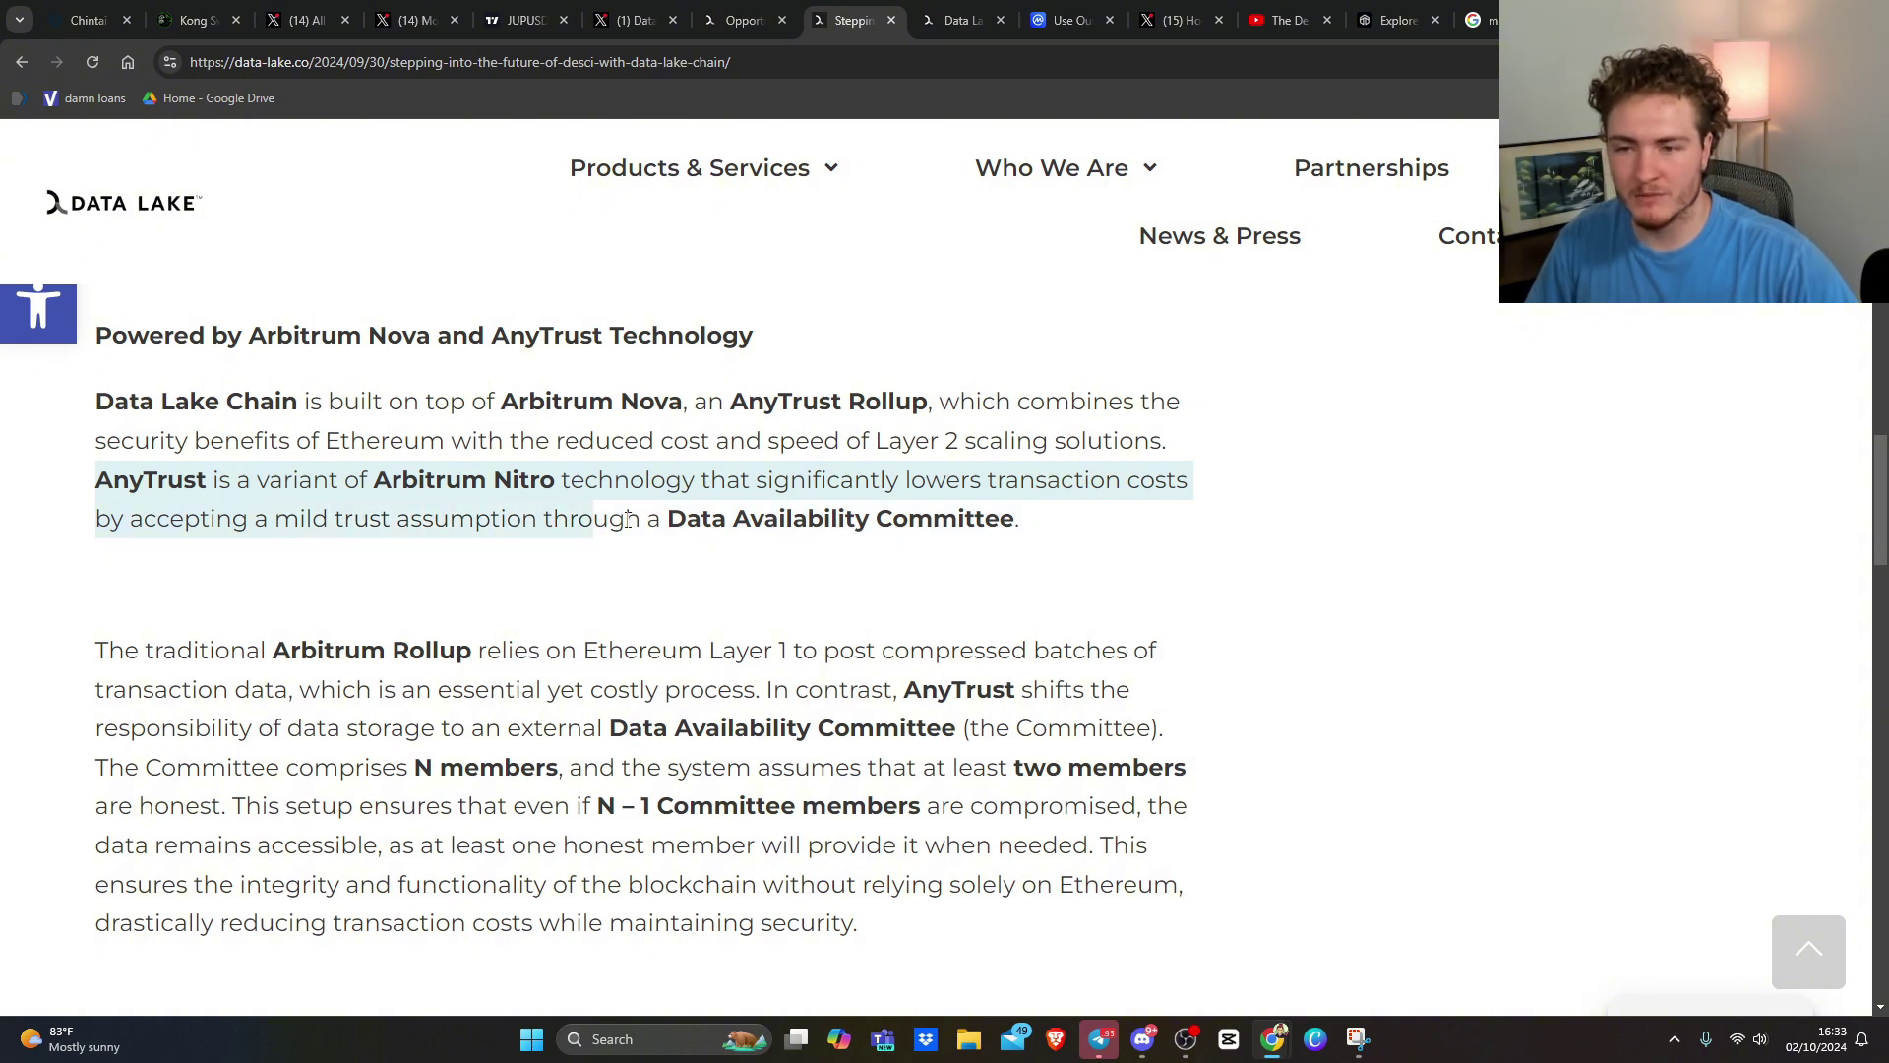
{"action": "left_click_drag", "start_coordinate": [629, 519], "coordinate": [1057, 520]}
{"action": "scroll", "coordinate": [1057, 521], "scroll_direction": "down", "scroll_amount": 1}
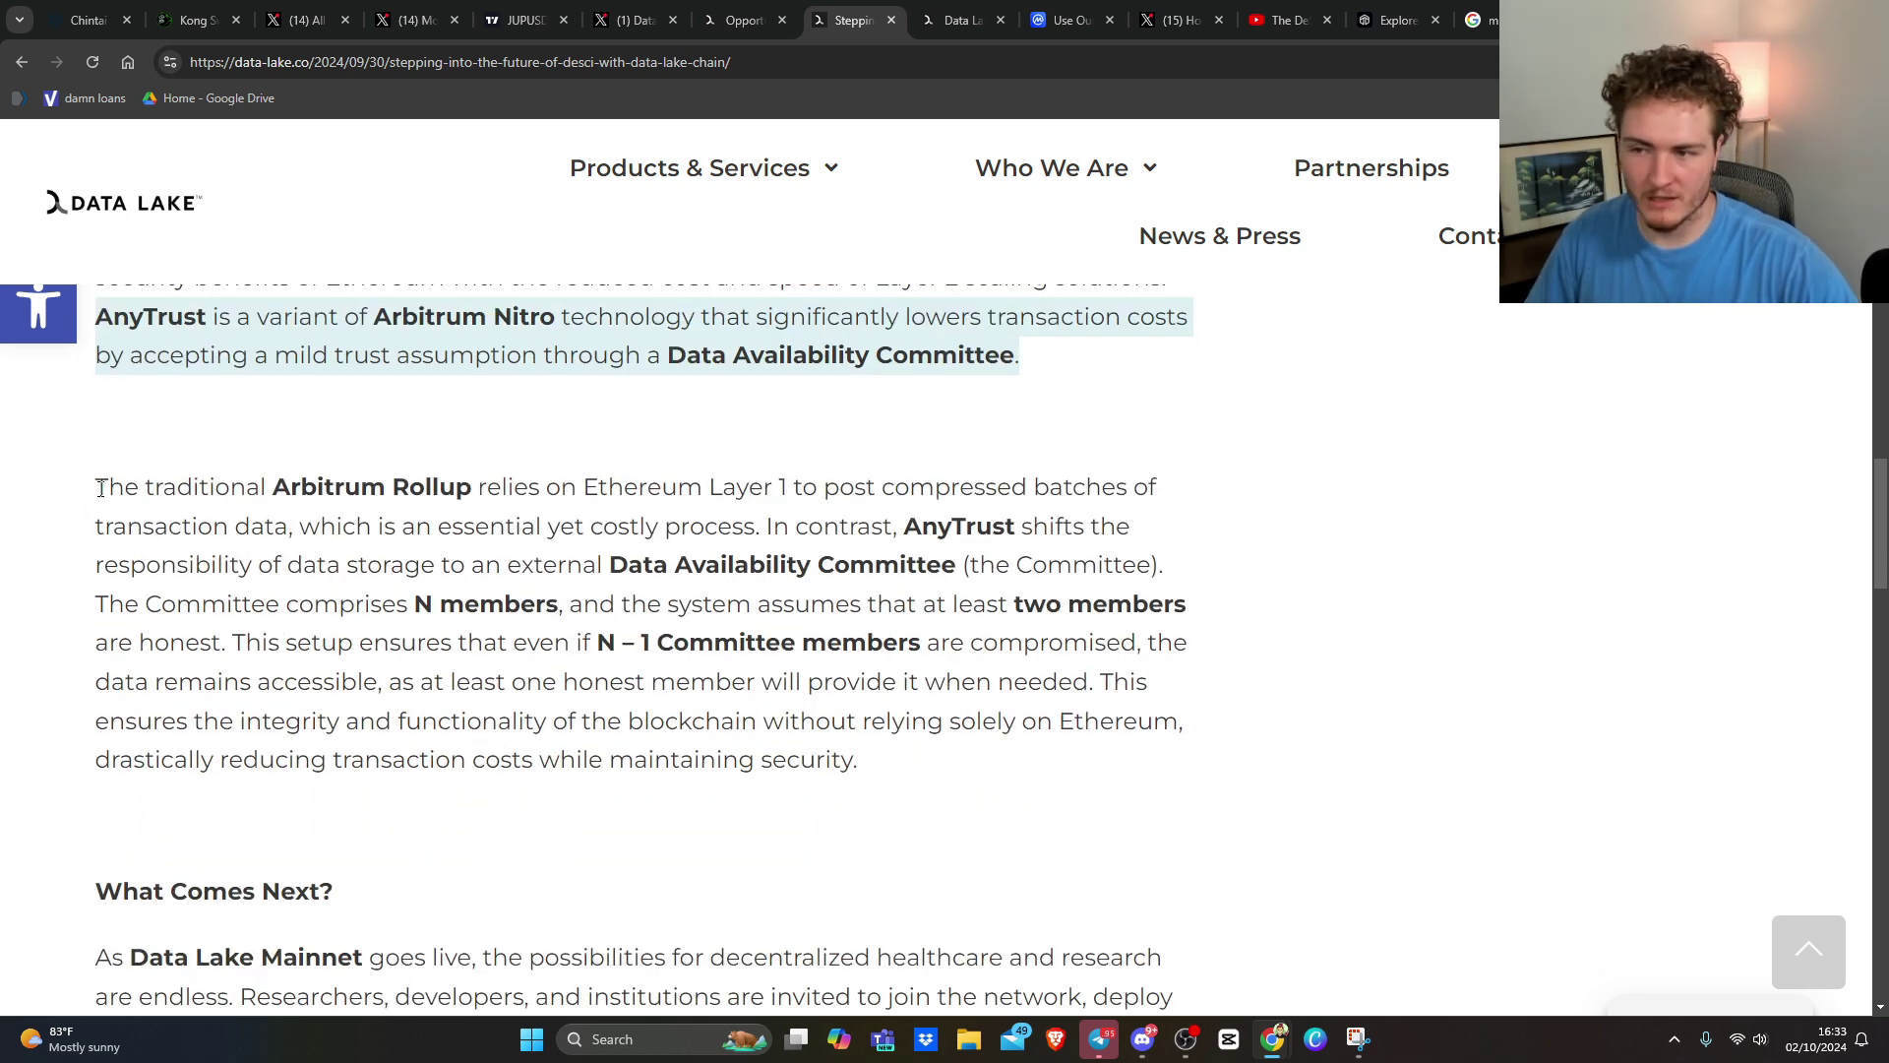
- Highlight the Arbitrum Rollup comparison, Committee storage and N – 1 members lines, and the reduced transaction costs point
{"action": "mouse_move", "coordinate": [99, 489]}
{"action": "left_mouse_down"}
{"action": "mouse_move", "coordinate": [1127, 482]}
{"action": "mouse_move", "coordinate": [203, 528]}
{"action": "mouse_move", "coordinate": [1042, 529]}
{"action": "mouse_move", "coordinate": [267, 568]}
{"action": "mouse_move", "coordinate": [597, 569]}
{"action": "left_mouse_up"}
{"action": "left_click_drag", "start_coordinate": [728, 571], "coordinate": [966, 566]}
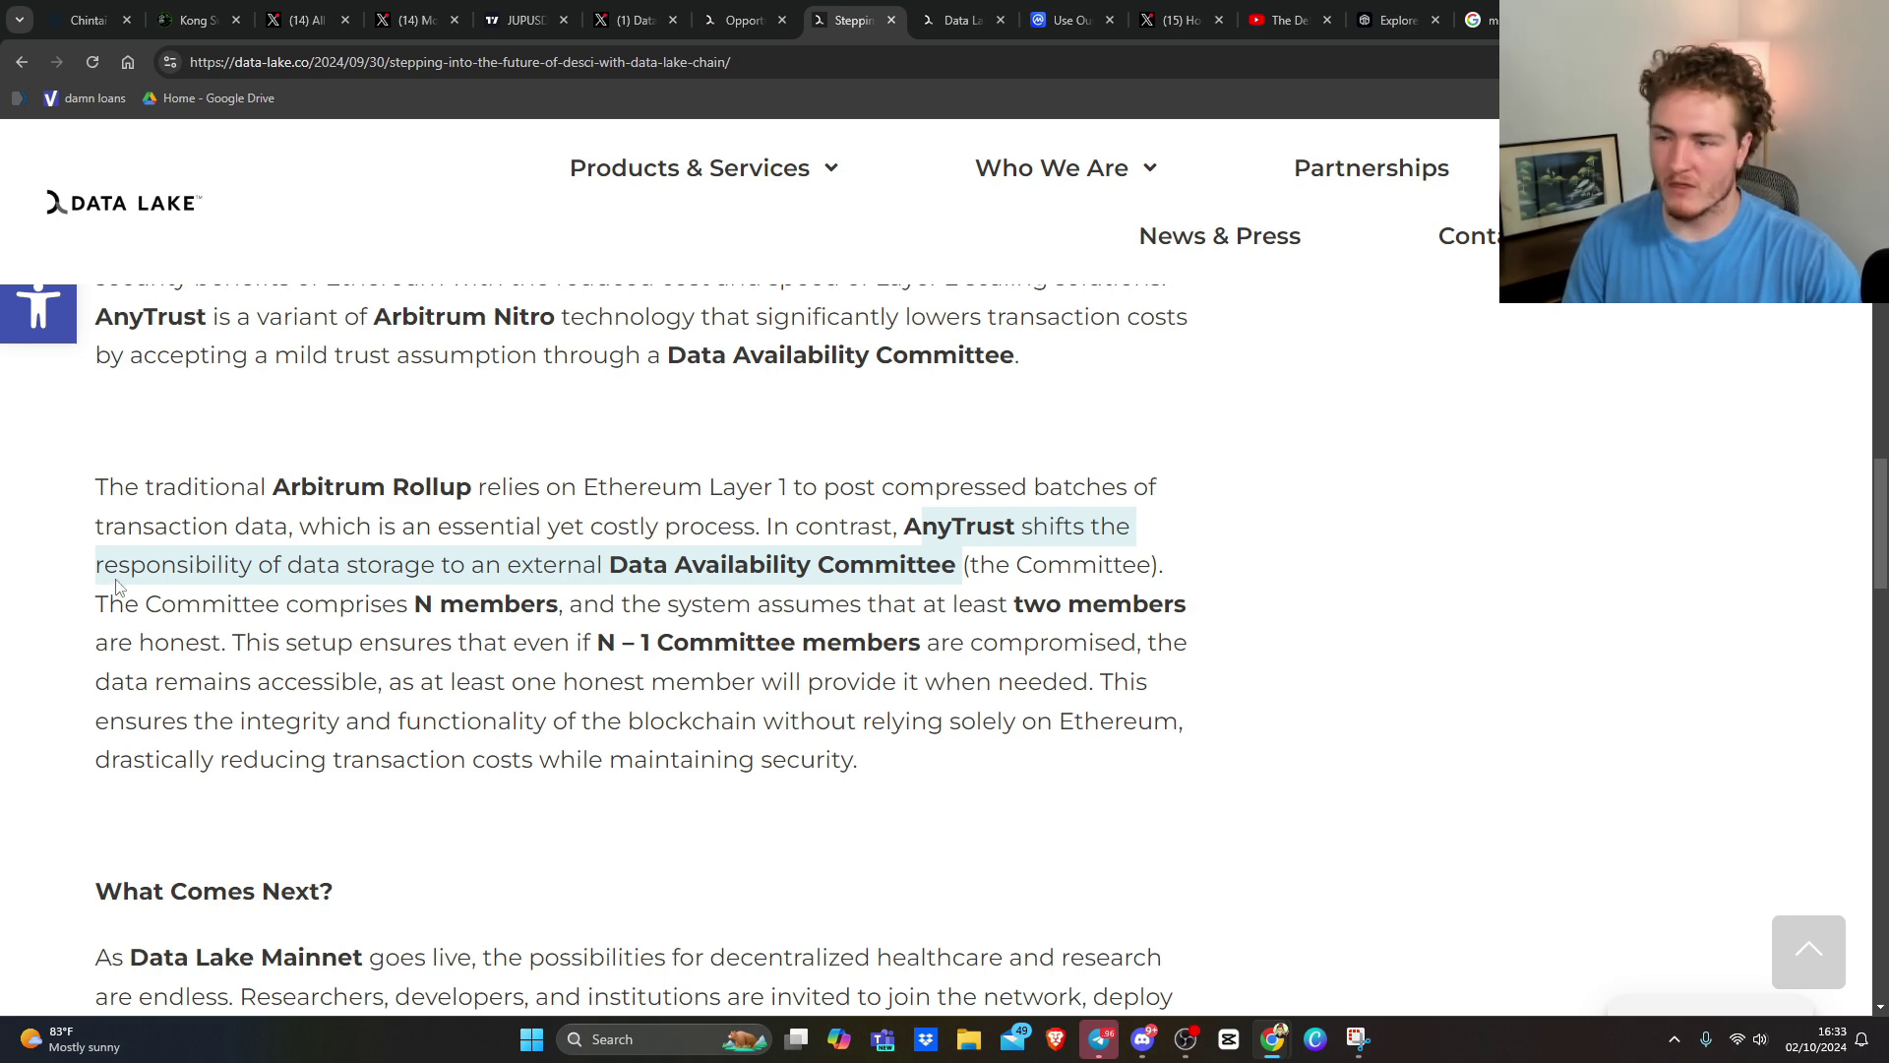
{"action": "mouse_move", "coordinate": [128, 602]}
{"action": "left_mouse_down"}
{"action": "mouse_move", "coordinate": [1048, 608]}
{"action": "mouse_move", "coordinate": [202, 651]}
{"action": "mouse_move", "coordinate": [569, 634]}
{"action": "left_mouse_up"}
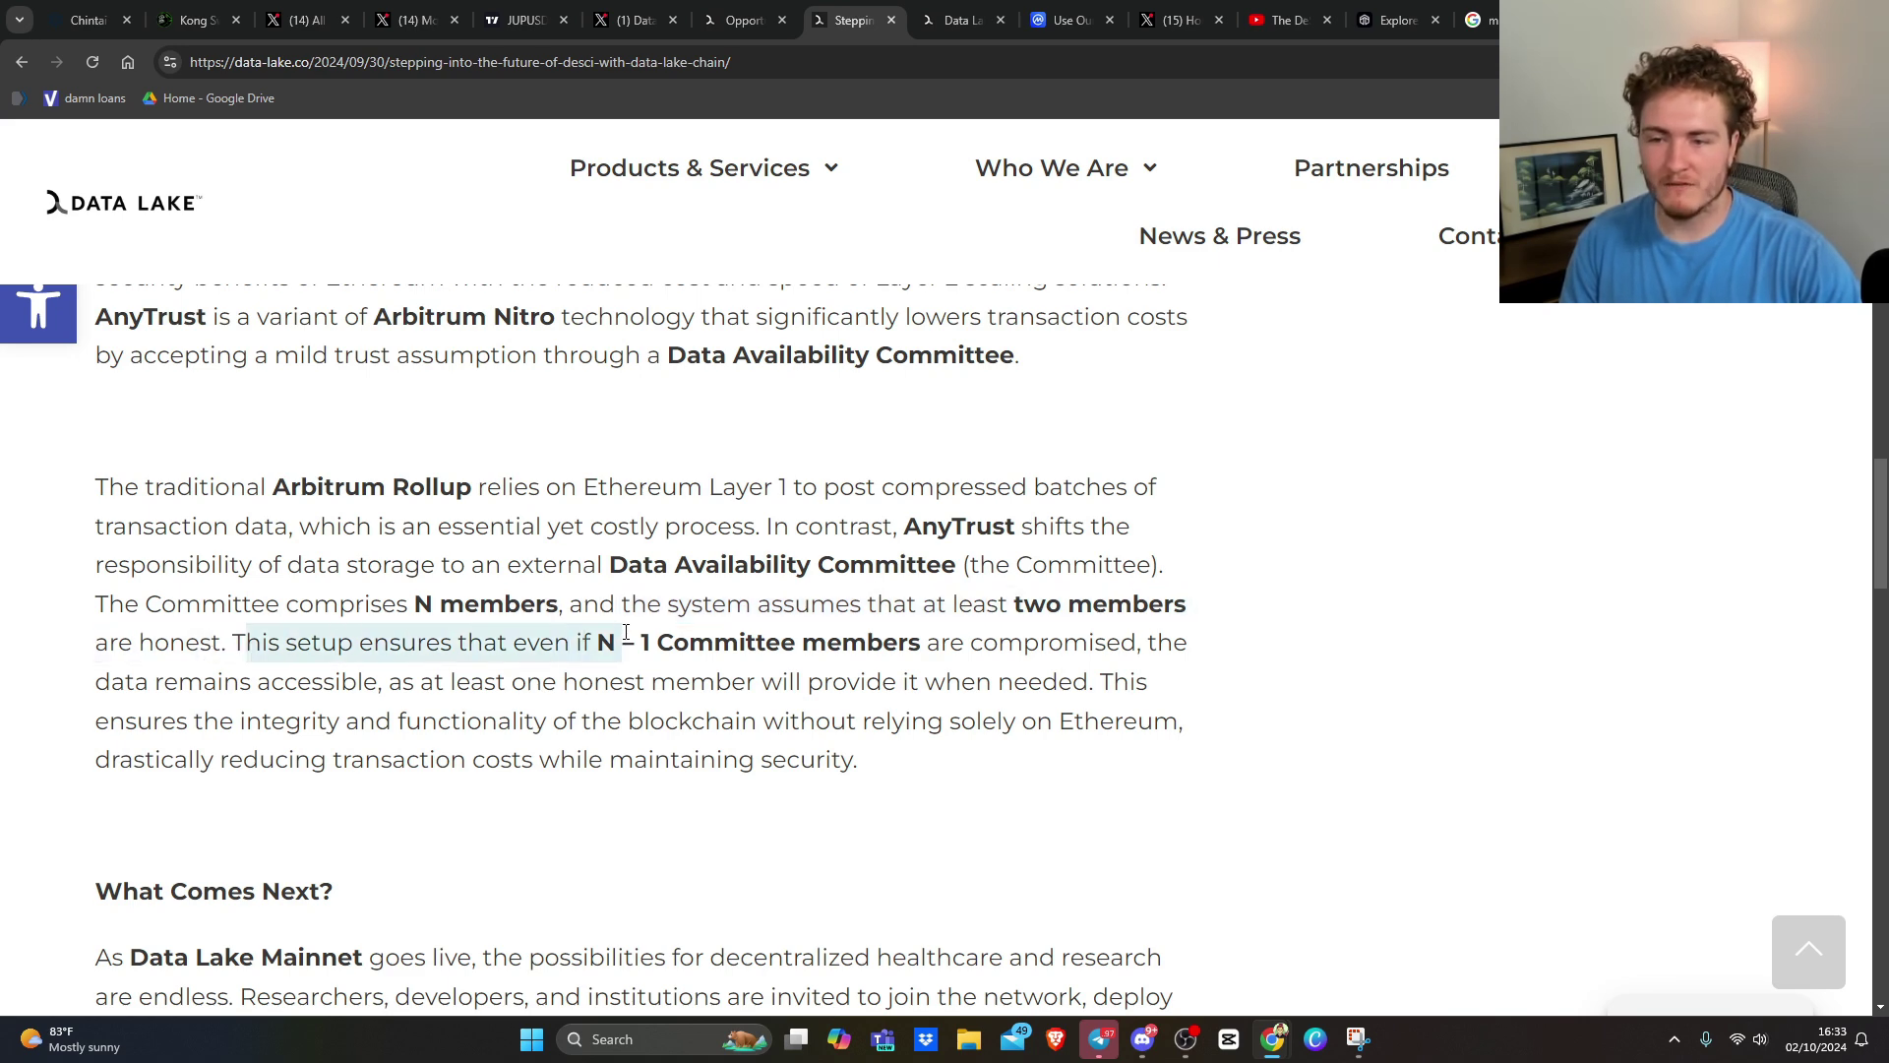
{"action": "mouse_move", "coordinate": [702, 635]}
{"action": "left_mouse_down"}
{"action": "mouse_move", "coordinate": [1111, 649]}
{"action": "mouse_move", "coordinate": [448, 651]}
{"action": "mouse_move", "coordinate": [543, 675]}
{"action": "mouse_move", "coordinate": [1071, 681]}
{"action": "left_mouse_up"}
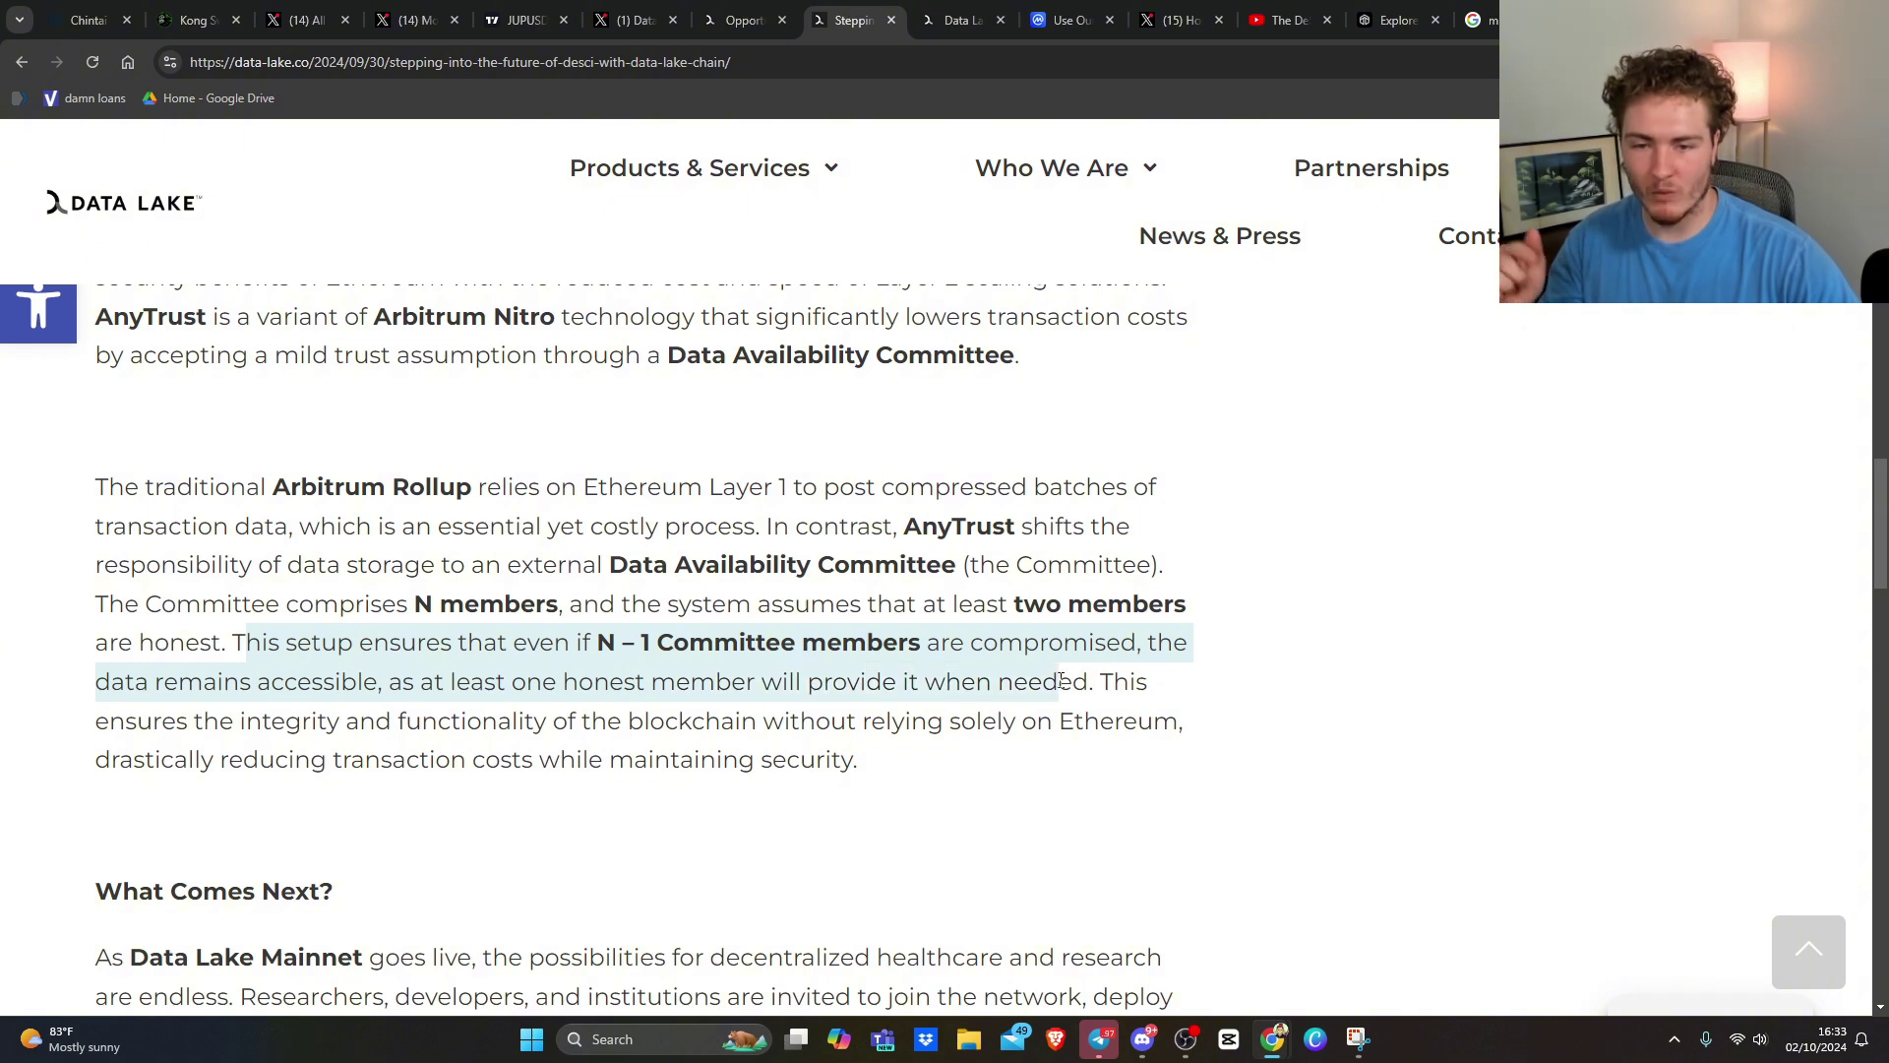
{"action": "scroll", "coordinate": [396, 710], "scroll_direction": "down", "scroll_amount": 1}
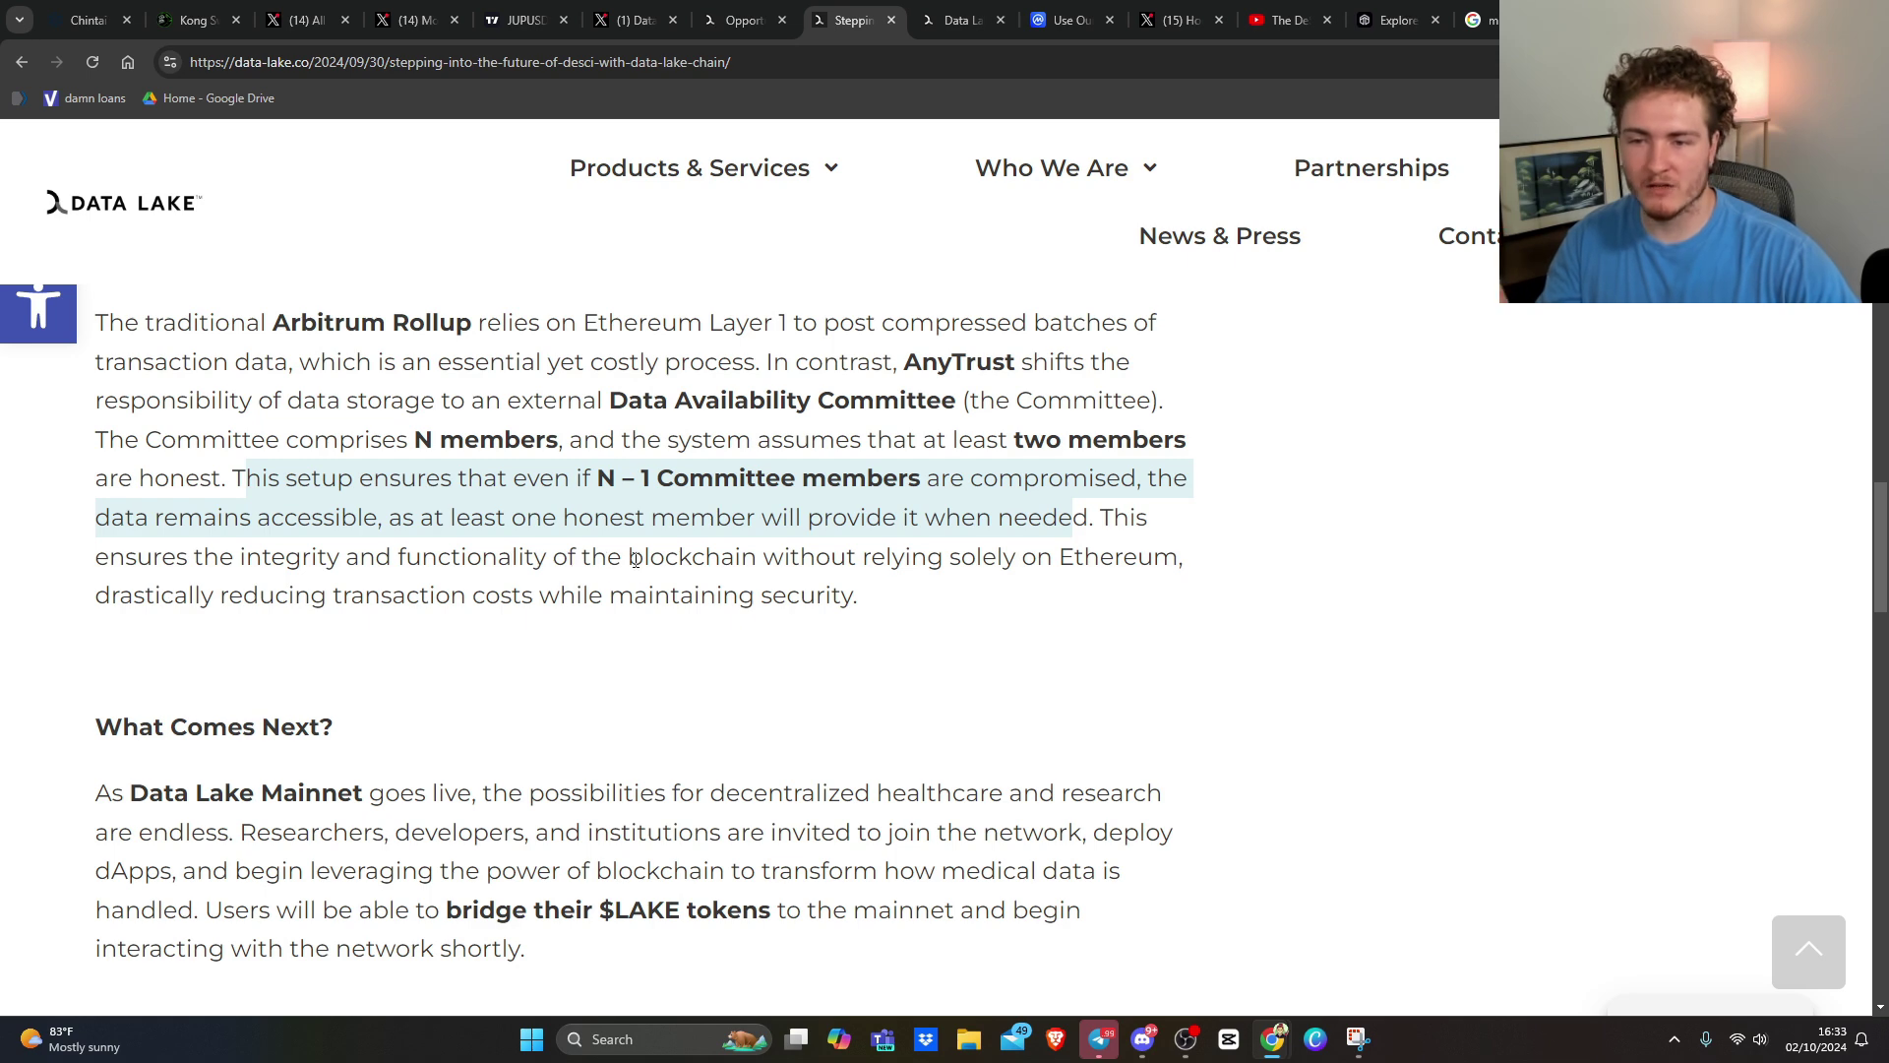
{"action": "left_click_drag", "start_coordinate": [679, 558], "coordinate": [1162, 566]}
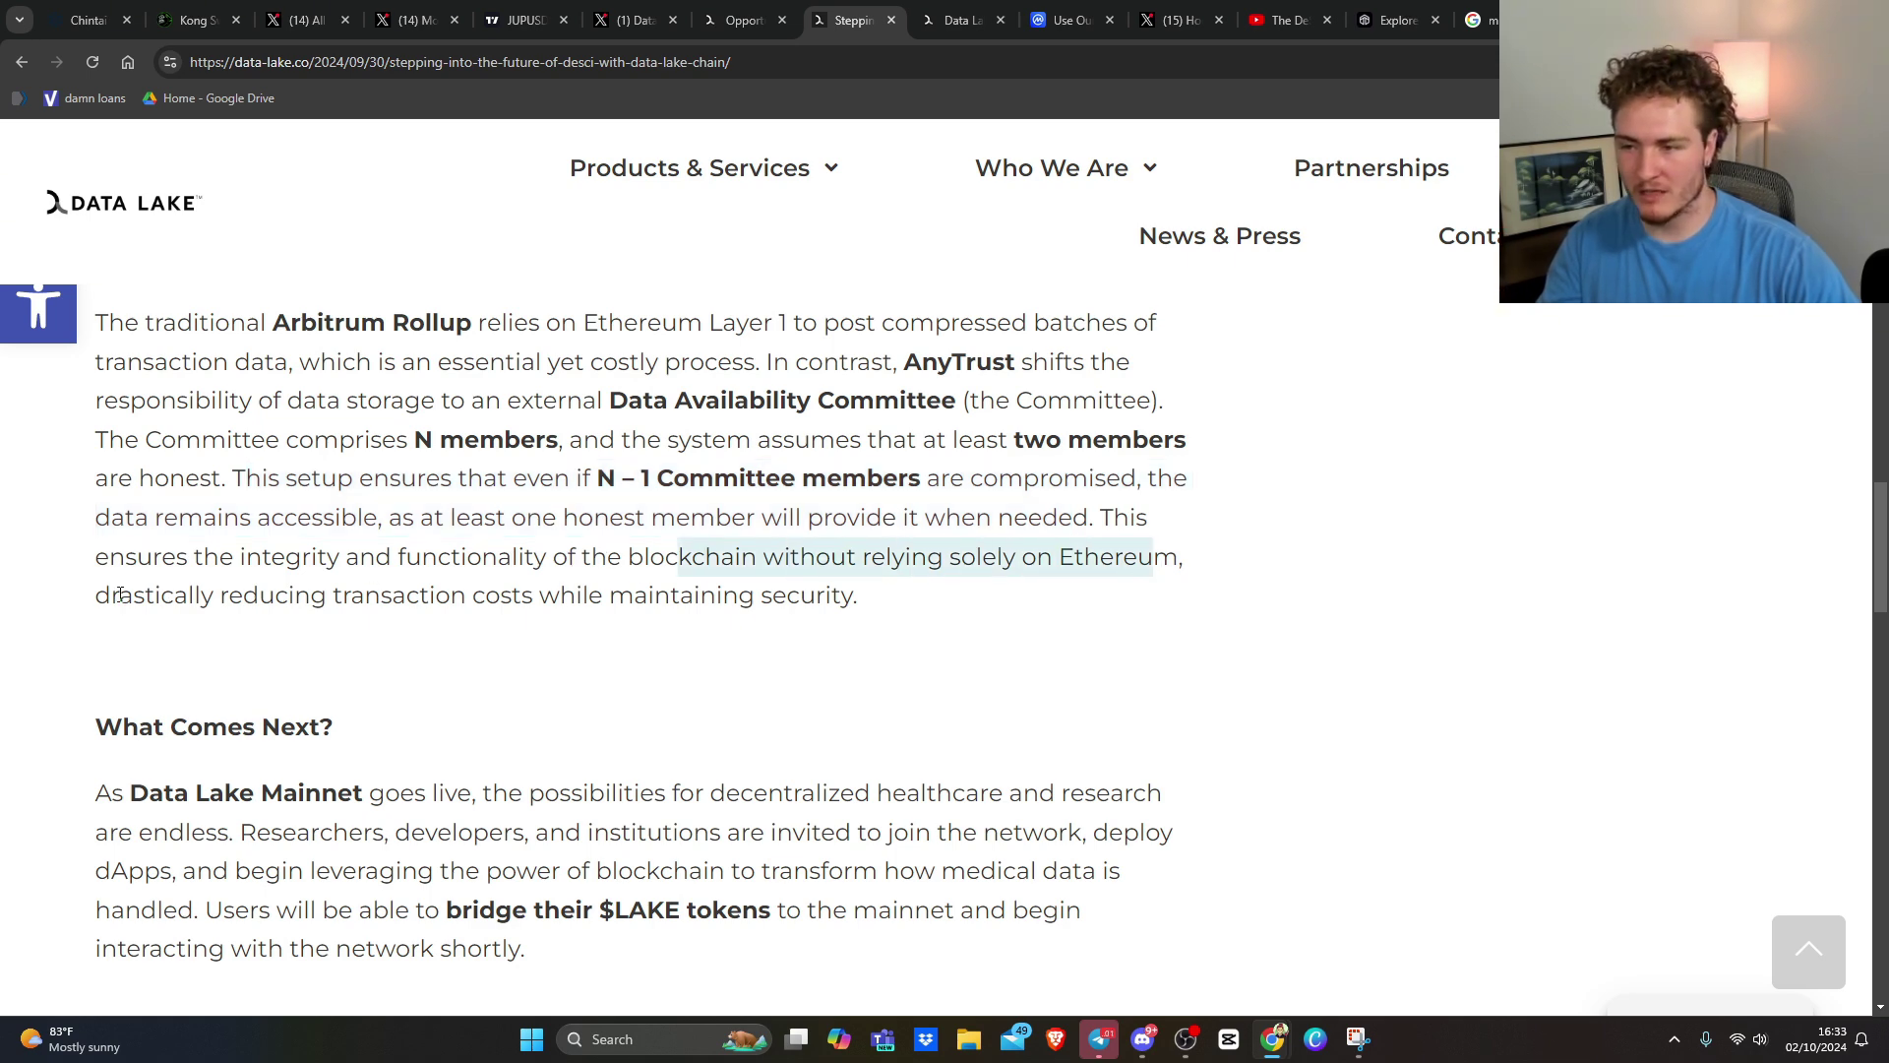
{"action": "left_click_drag", "start_coordinate": [119, 594], "coordinate": [849, 598]}
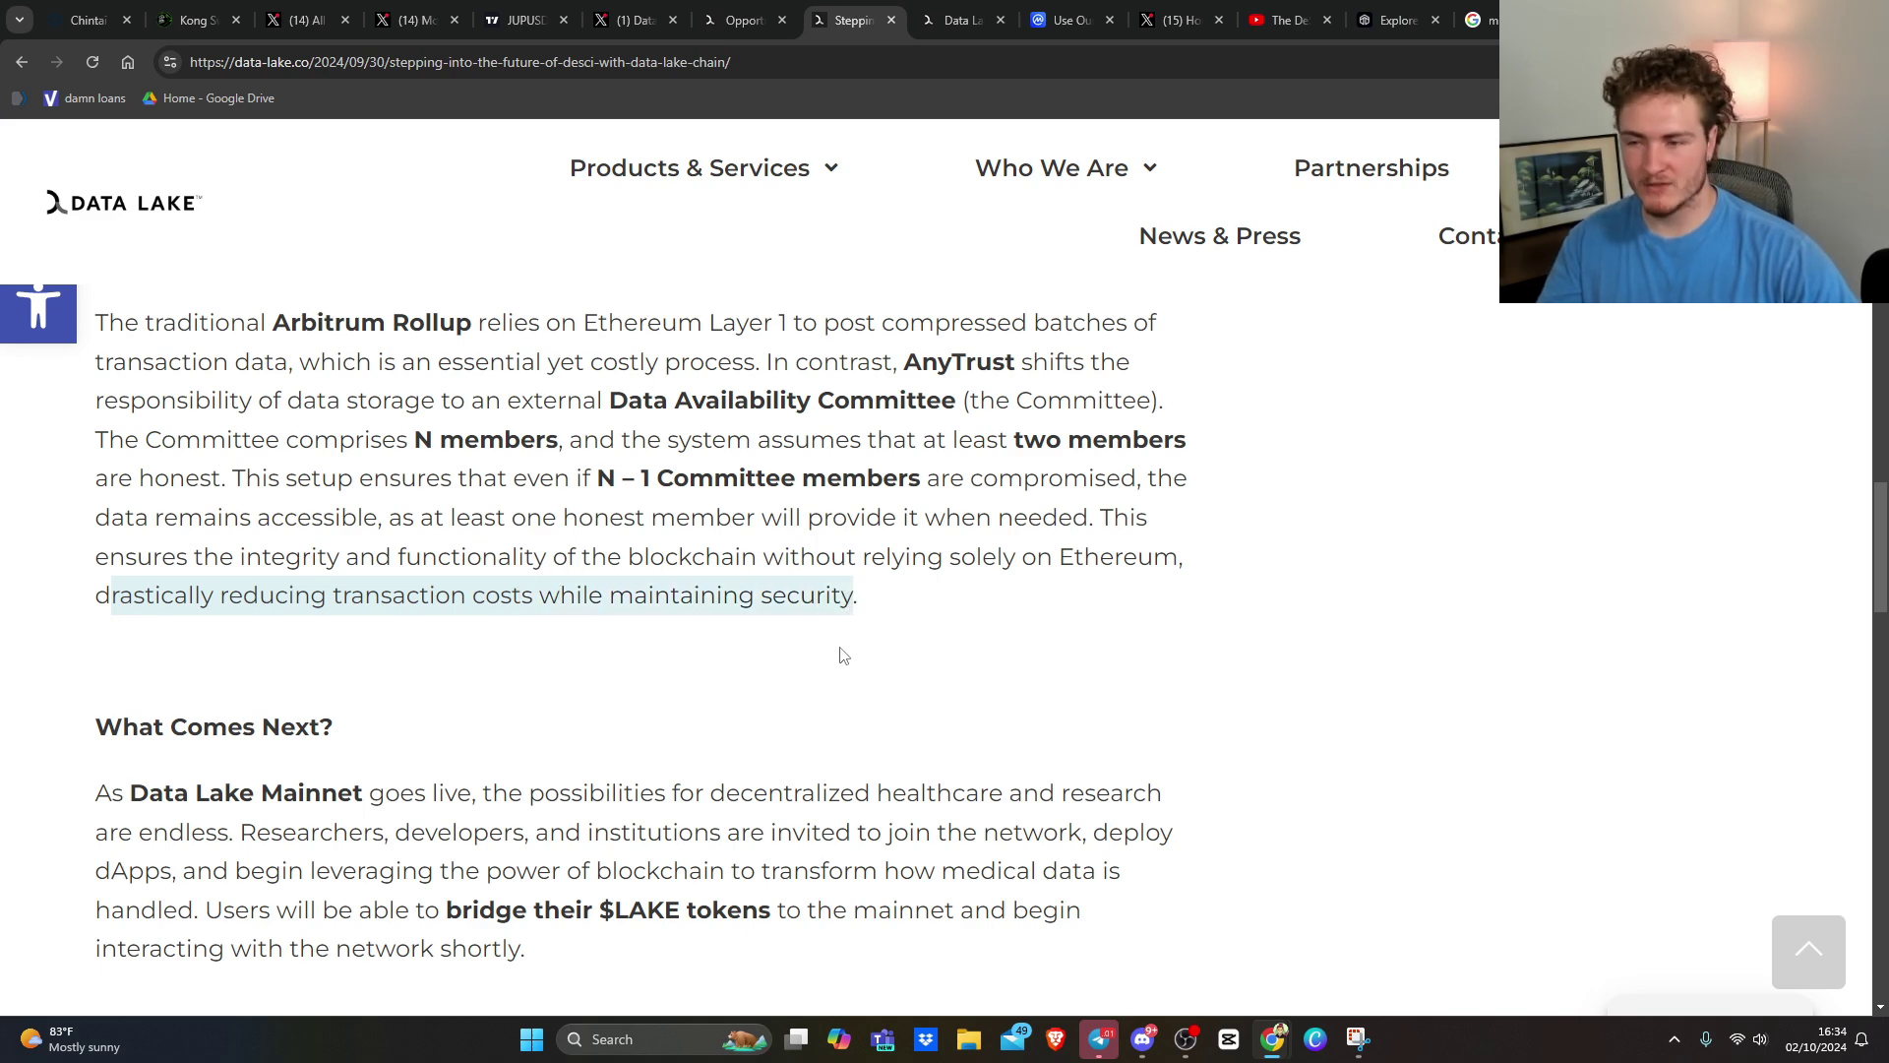
{"action": "scroll", "coordinate": [440, 563], "scroll_direction": "down", "scroll_amount": 2}
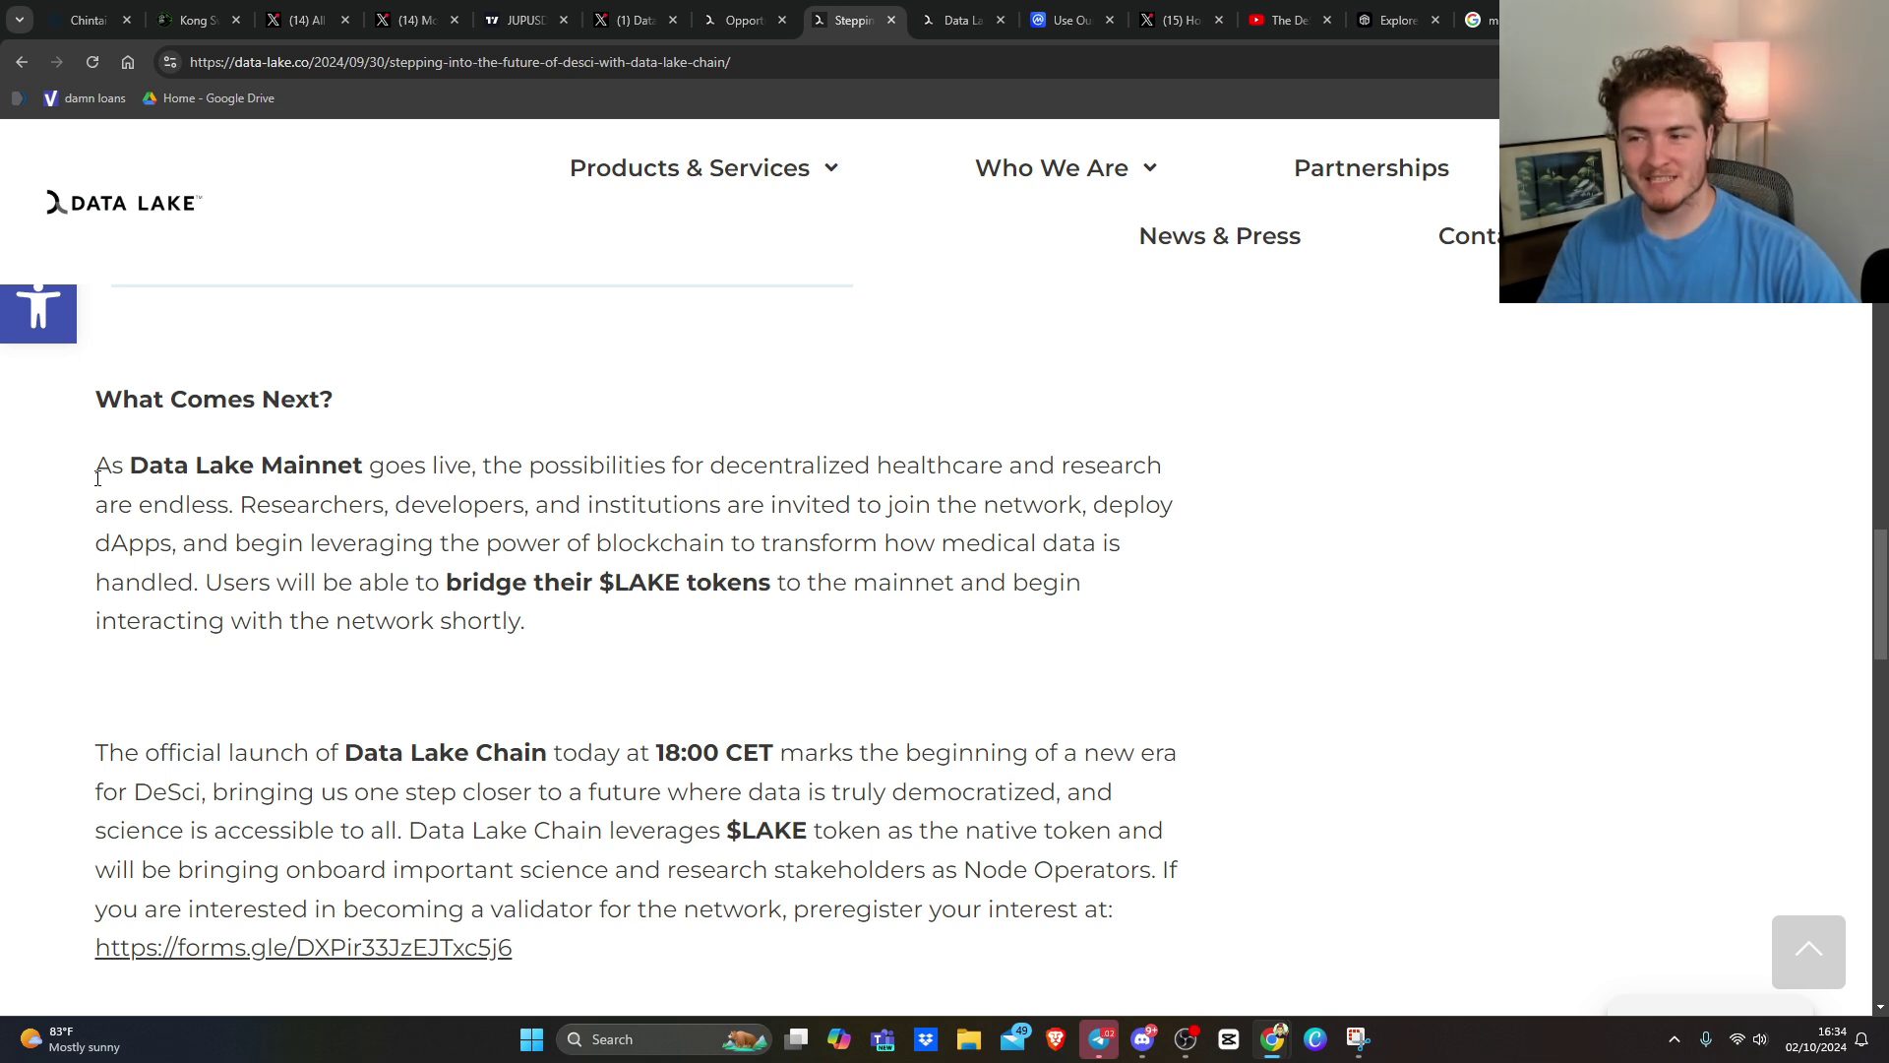
- Highlight the What Comes Next opening, 18:00 CET launch and science-for-all lines, then view the Opportunities partnerships page
{"action": "mouse_move", "coordinate": [95, 473]}
{"action": "left_mouse_down"}
{"action": "mouse_move", "coordinate": [1074, 470]}
{"action": "mouse_move", "coordinate": [785, 495]}
{"action": "mouse_move", "coordinate": [202, 497]}
{"action": "mouse_move", "coordinate": [1066, 504]}
{"action": "mouse_move", "coordinate": [370, 620]}
{"action": "mouse_move", "coordinate": [206, 544]}
{"action": "mouse_move", "coordinate": [886, 583]}
{"action": "mouse_move", "coordinate": [727, 549]}
{"action": "mouse_move", "coordinate": [1111, 549]}
{"action": "mouse_move", "coordinate": [234, 582]}
{"action": "mouse_move", "coordinate": [1009, 591]}
{"action": "mouse_move", "coordinate": [426, 620]}
{"action": "mouse_move", "coordinate": [510, 620]}
{"action": "left_mouse_up"}
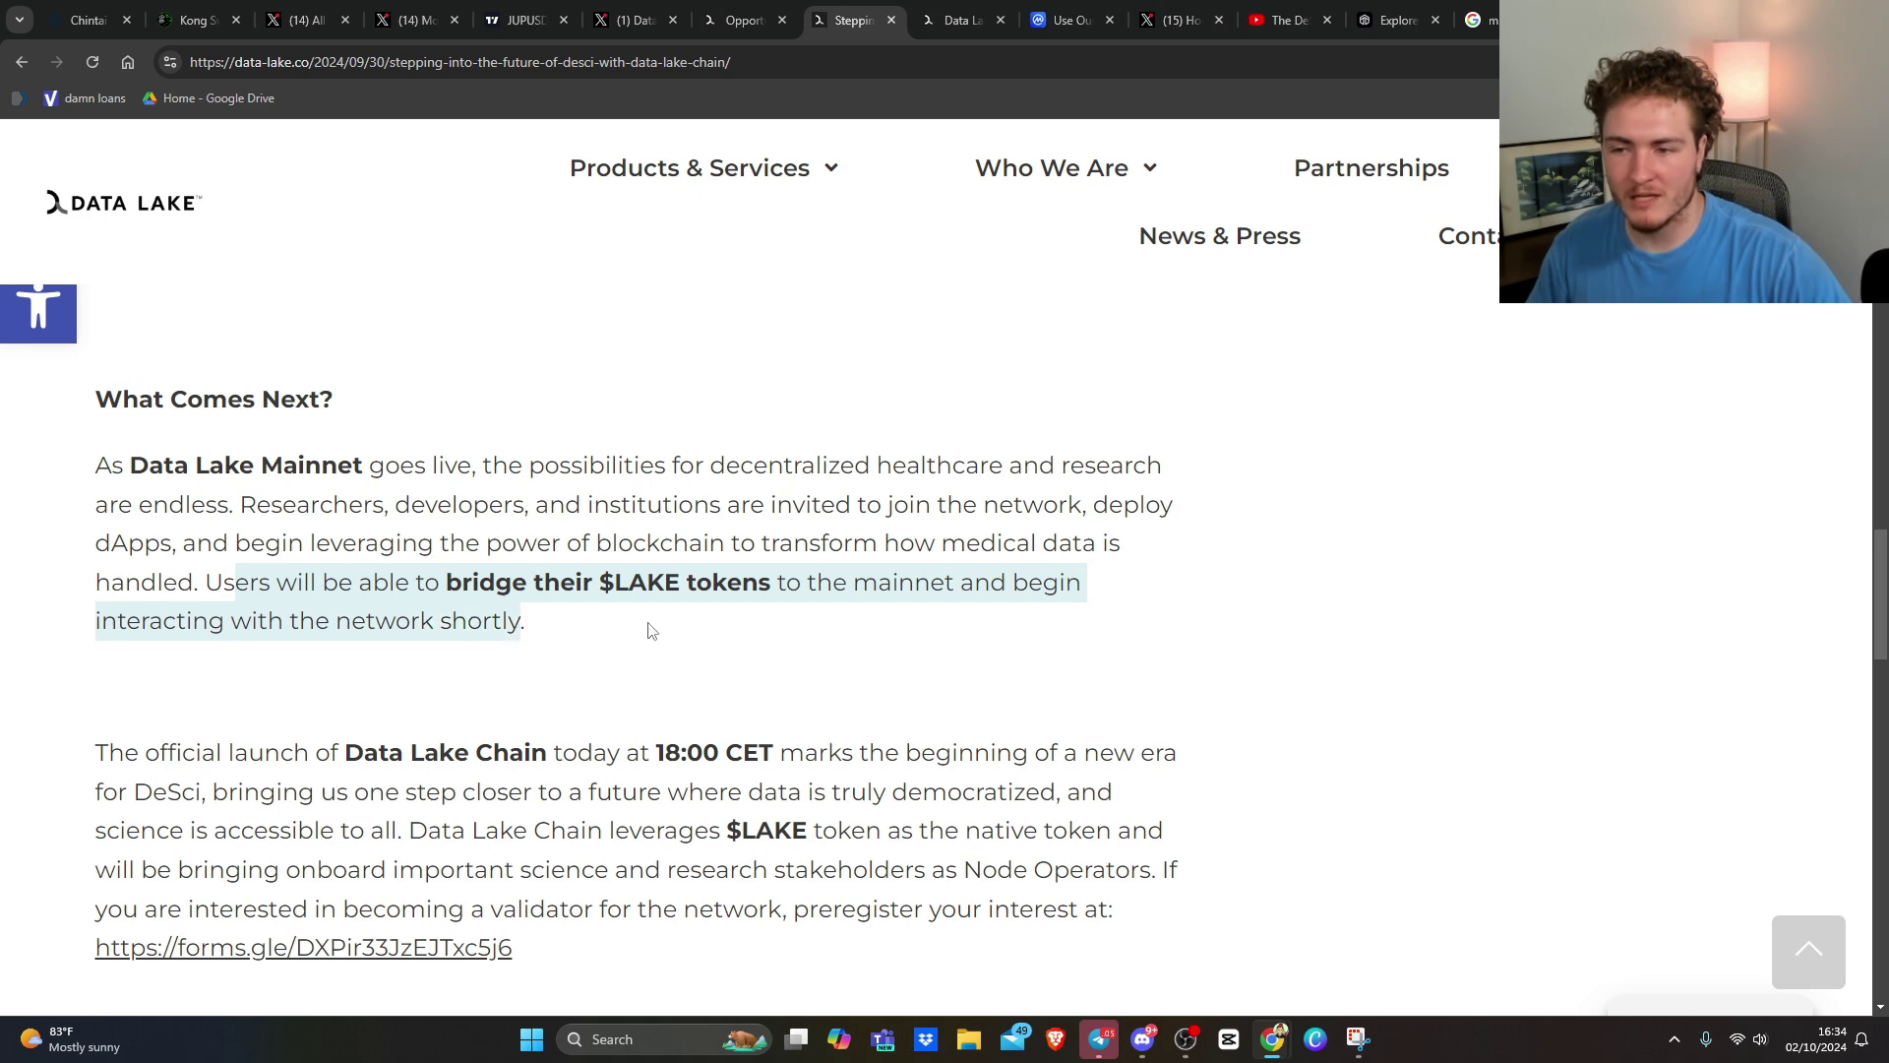
{"action": "scroll", "coordinate": [650, 631], "scroll_direction": "down", "scroll_amount": 2}
{"action": "mouse_move", "coordinate": [107, 429]}
{"action": "left_mouse_down"}
{"action": "mouse_move", "coordinate": [400, 456]}
{"action": "mouse_move", "coordinate": [547, 423]}
{"action": "mouse_move", "coordinate": [848, 421]}
{"action": "mouse_move", "coordinate": [1122, 448]}
{"action": "mouse_move", "coordinate": [283, 466]}
{"action": "mouse_move", "coordinate": [1040, 464]}
{"action": "left_mouse_up"}
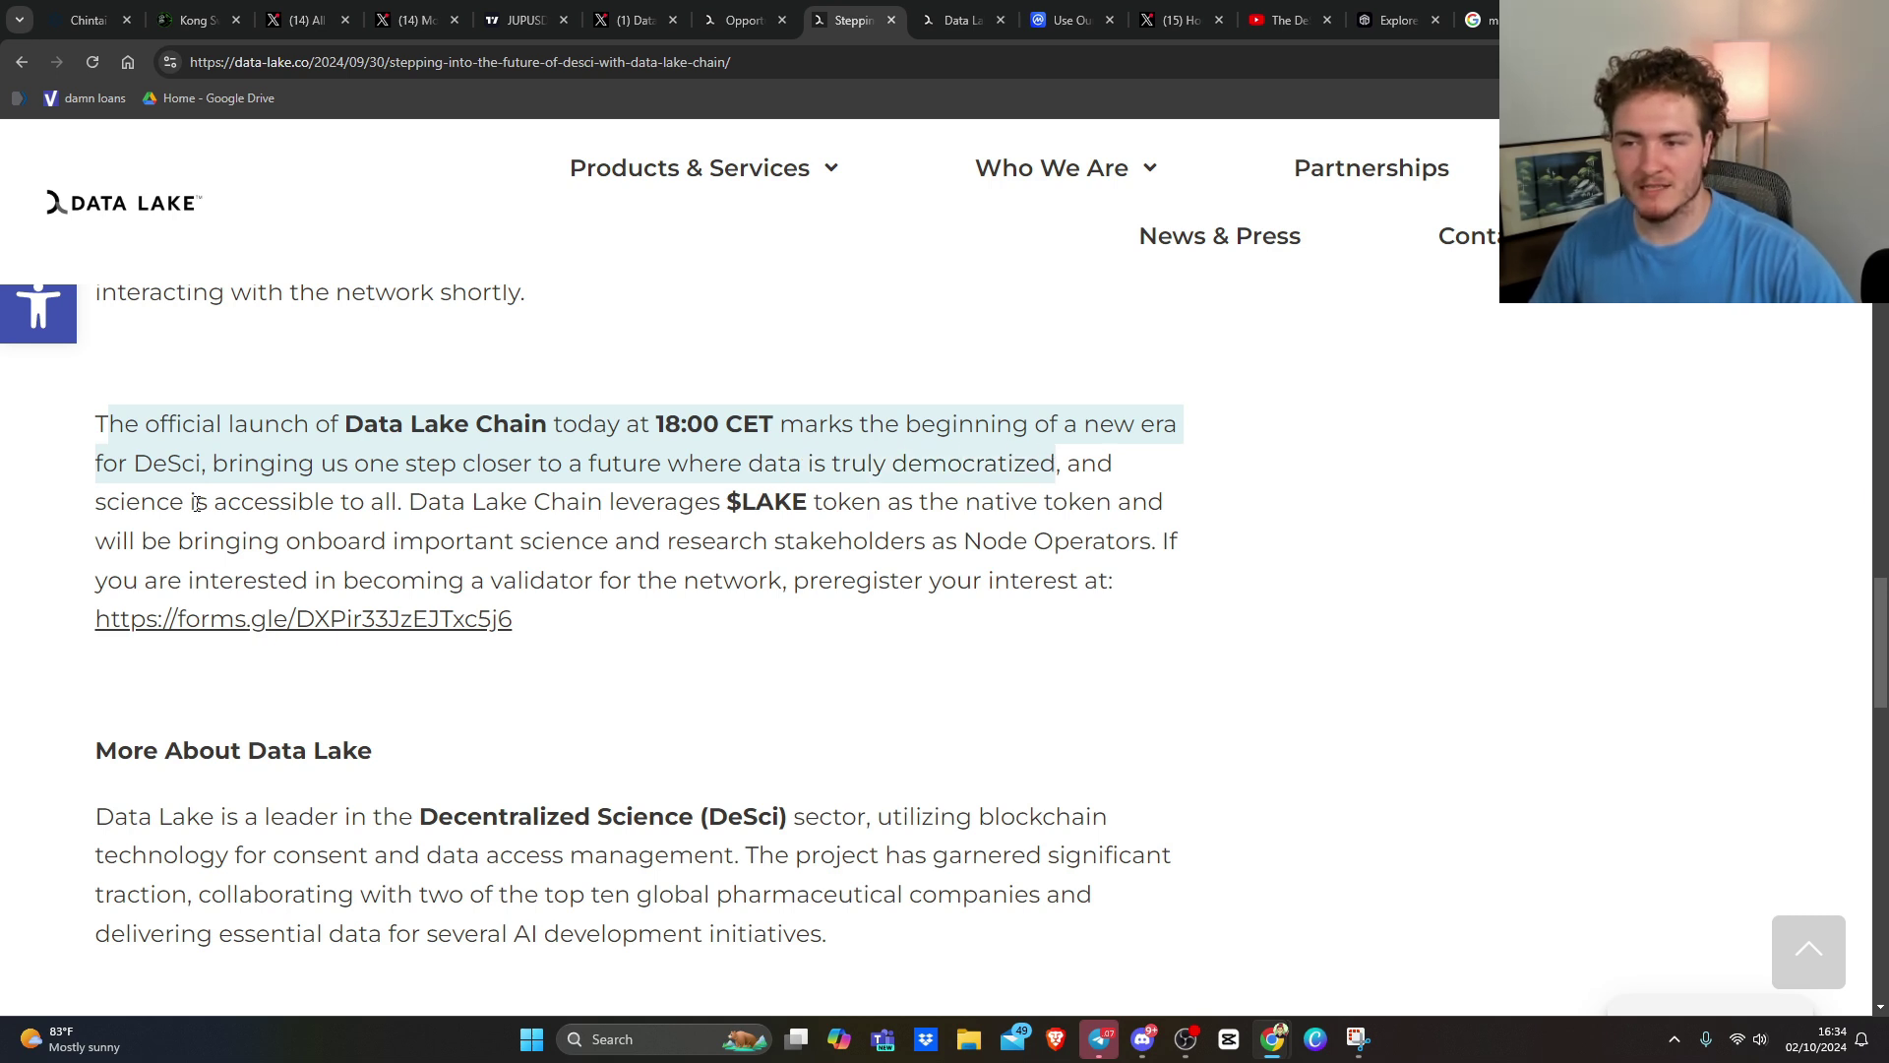
{"action": "left_click_drag", "start_coordinate": [196, 503], "coordinate": [1118, 504]}
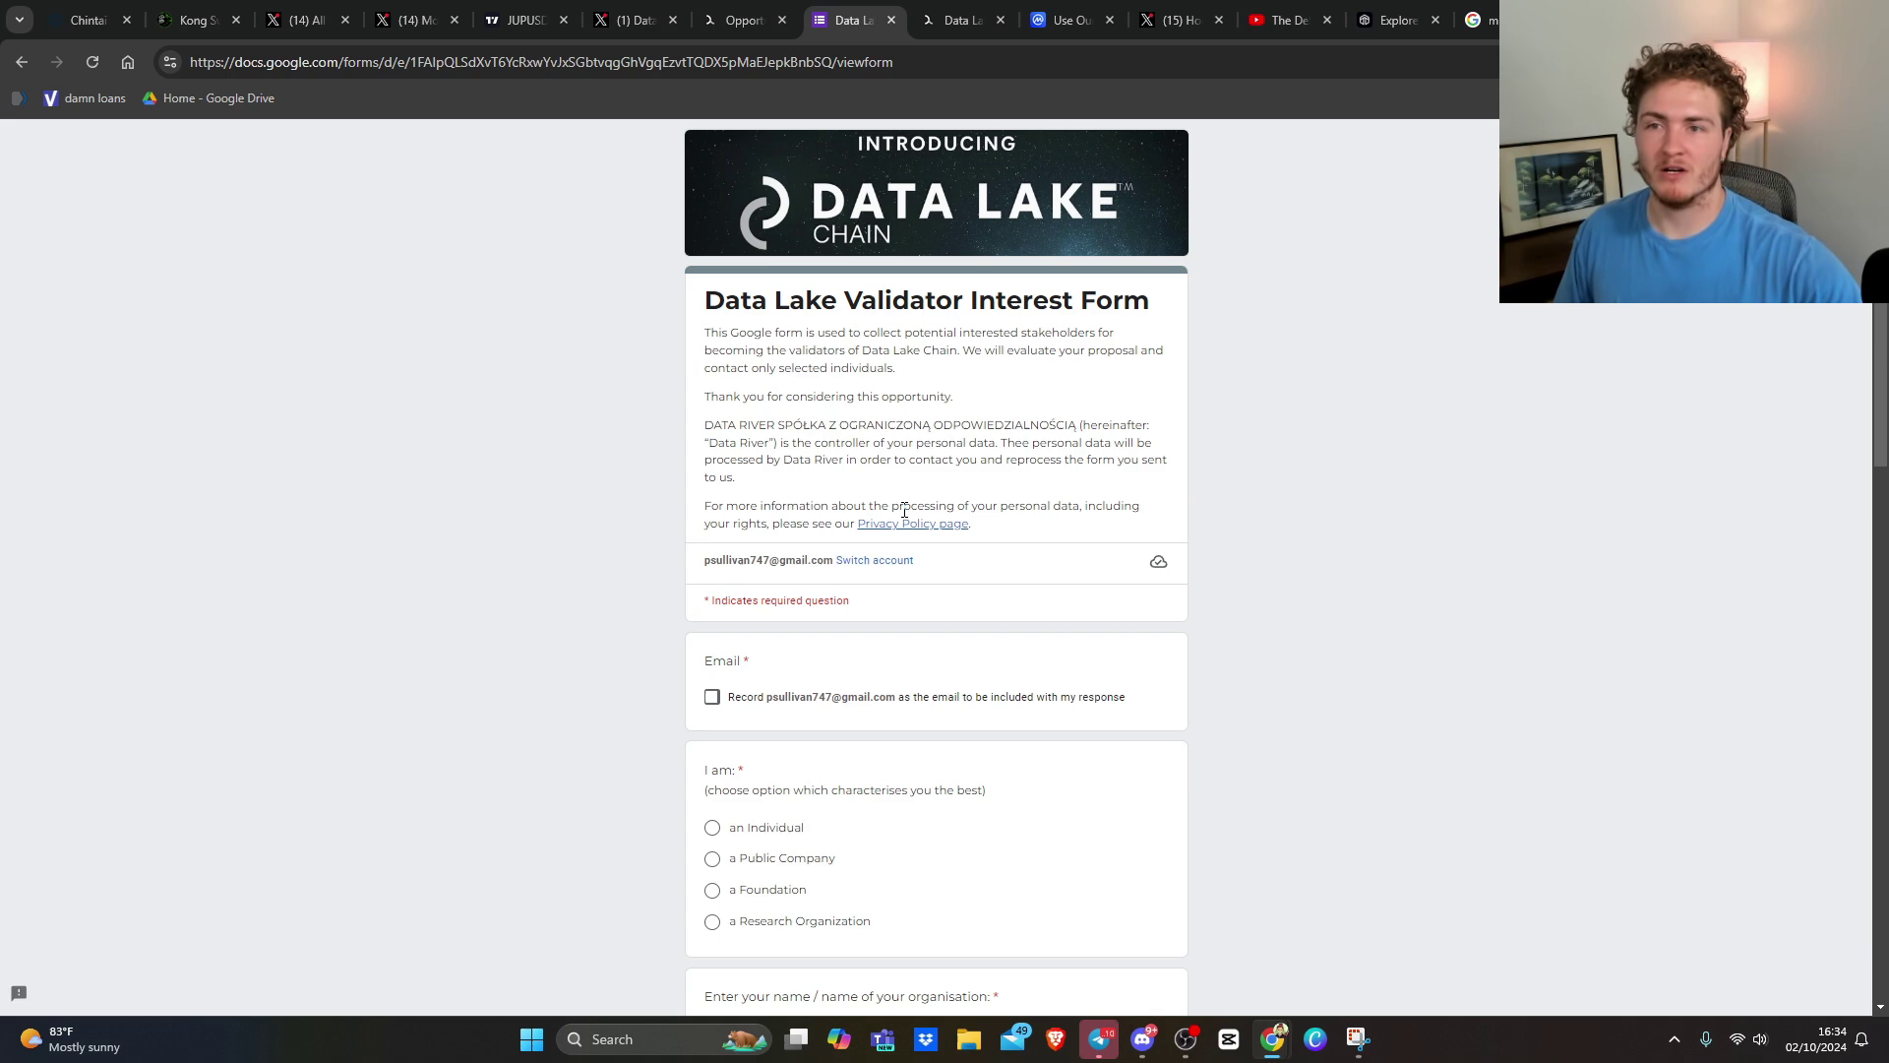
{"action": "left_click", "coordinate": [743, 19]}
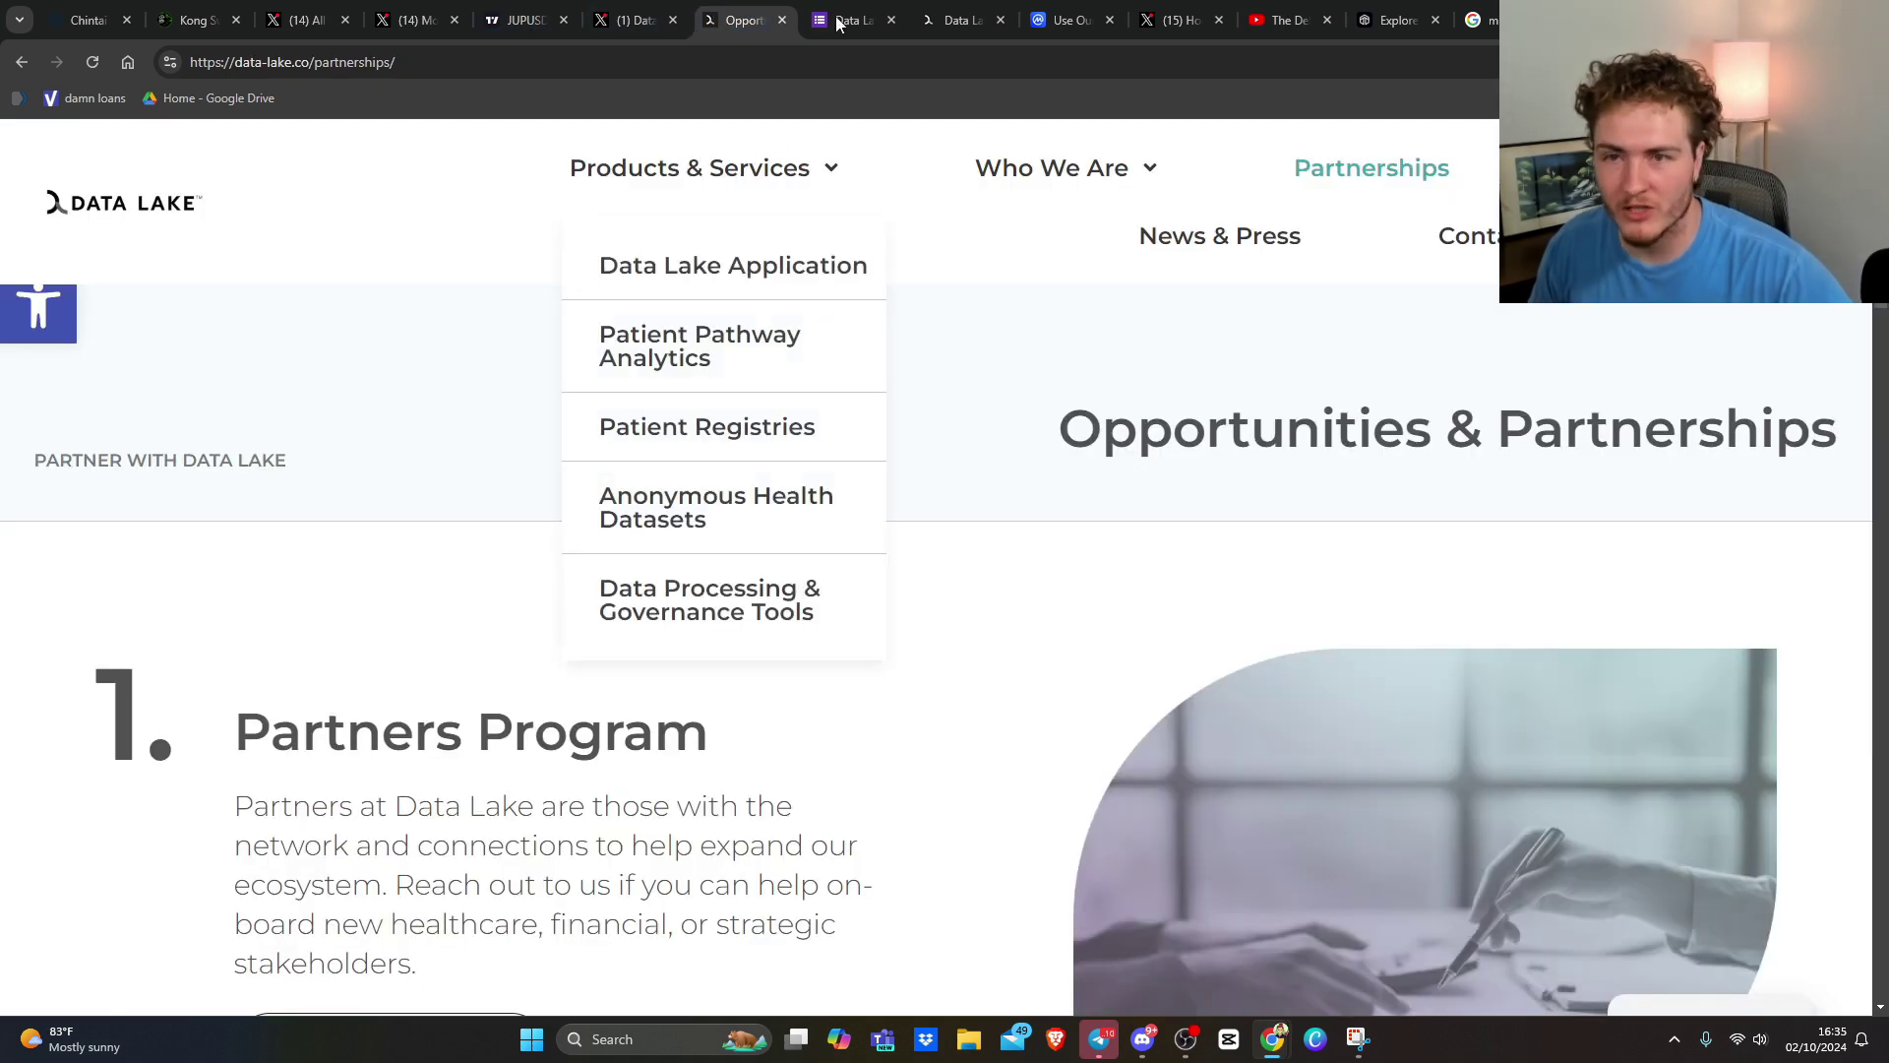
- Return to the Data Lake Chain article and highlight 'Data Lake is setting a new standard' sentence
{"action": "left_click", "coordinate": [940, 21]}
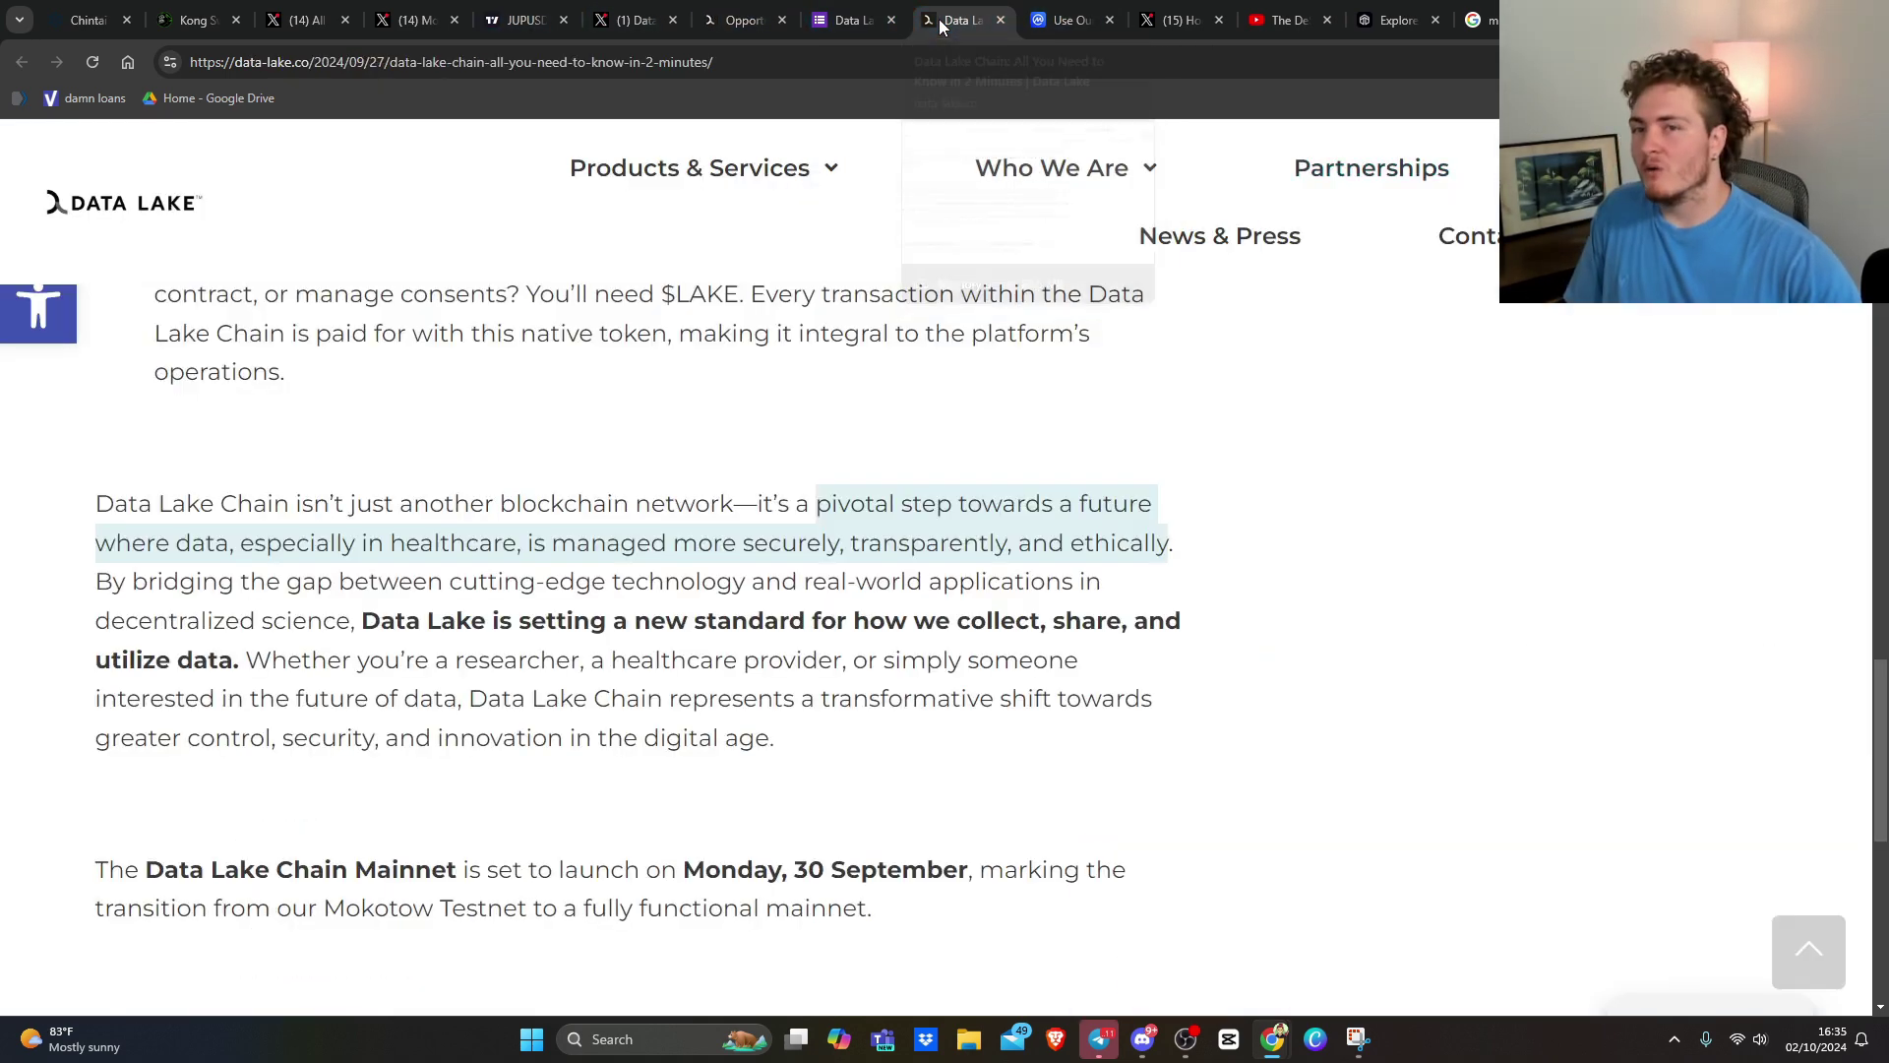
{"action": "scroll", "coordinate": [1322, 587], "scroll_direction": "down", "scroll_amount": 1}
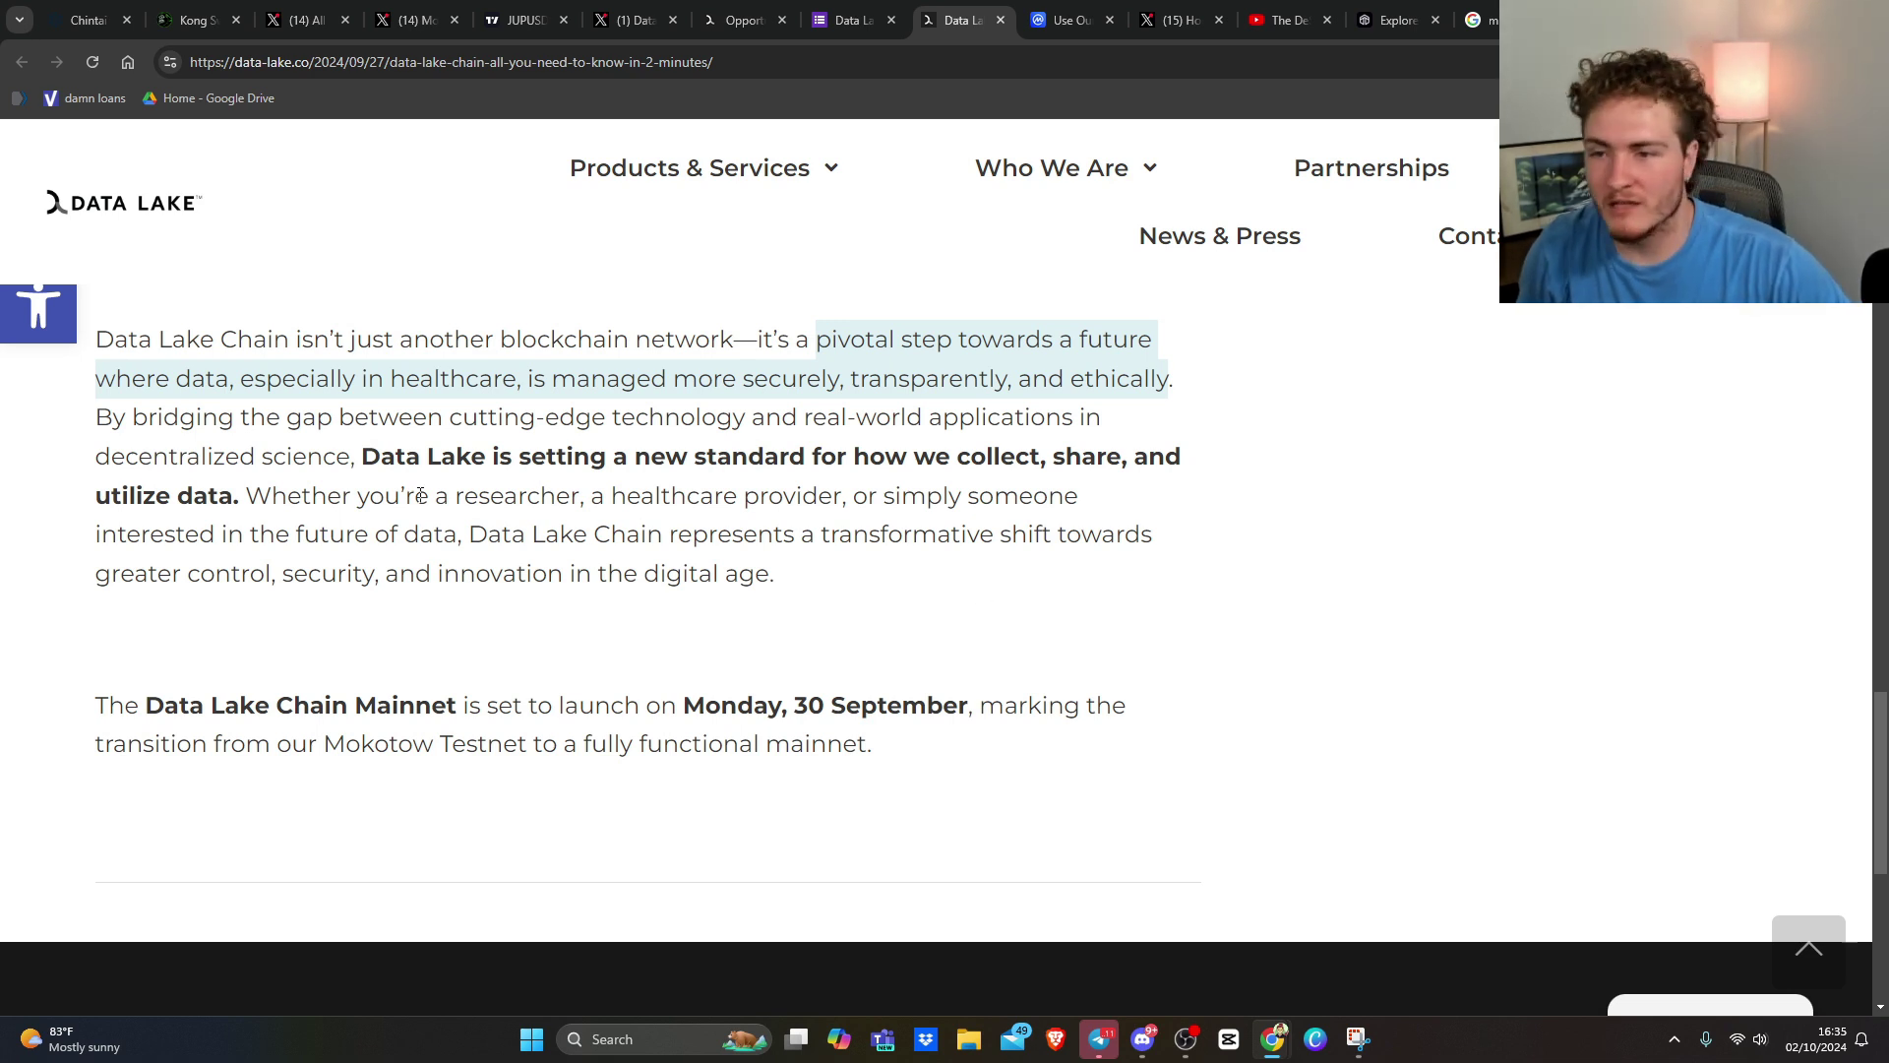
{"action": "left_click_drag", "start_coordinate": [355, 457], "coordinate": [273, 496]}
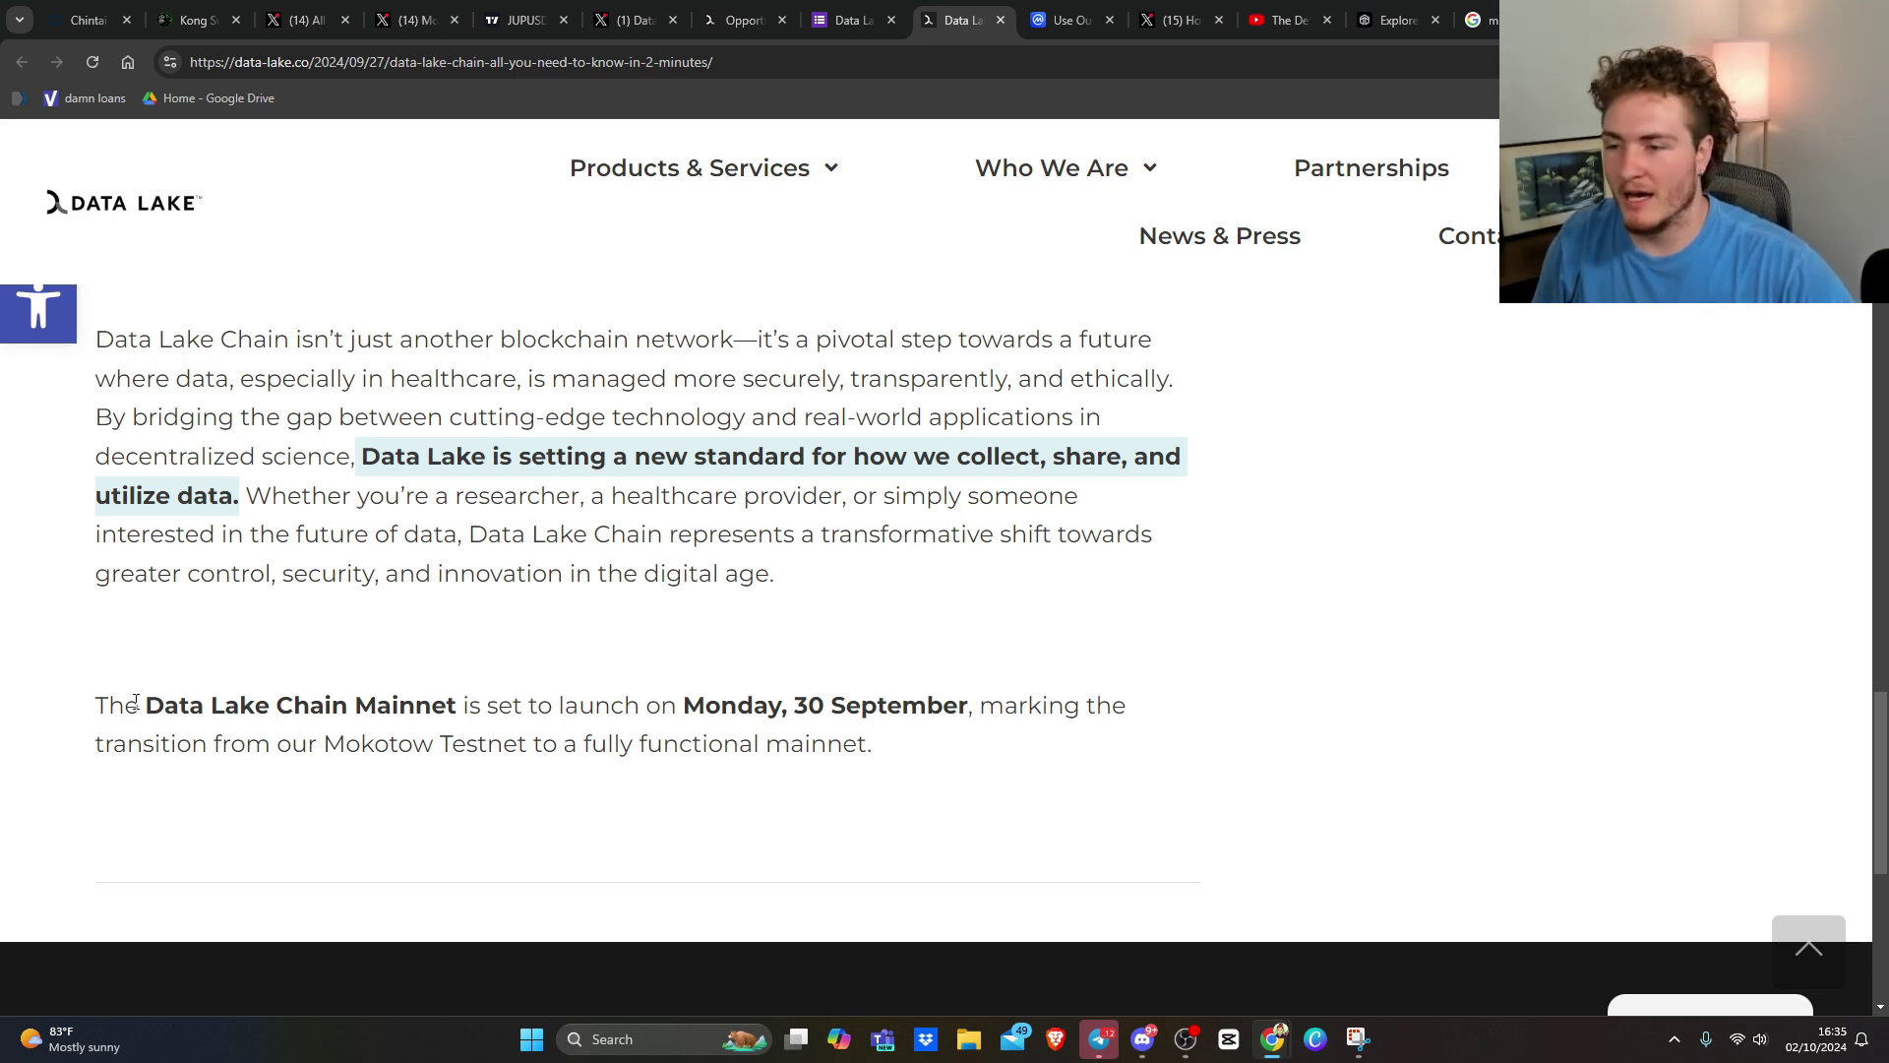
{"action": "scroll", "coordinate": [952, 509], "scroll_direction": "down", "scroll_amount": 2}
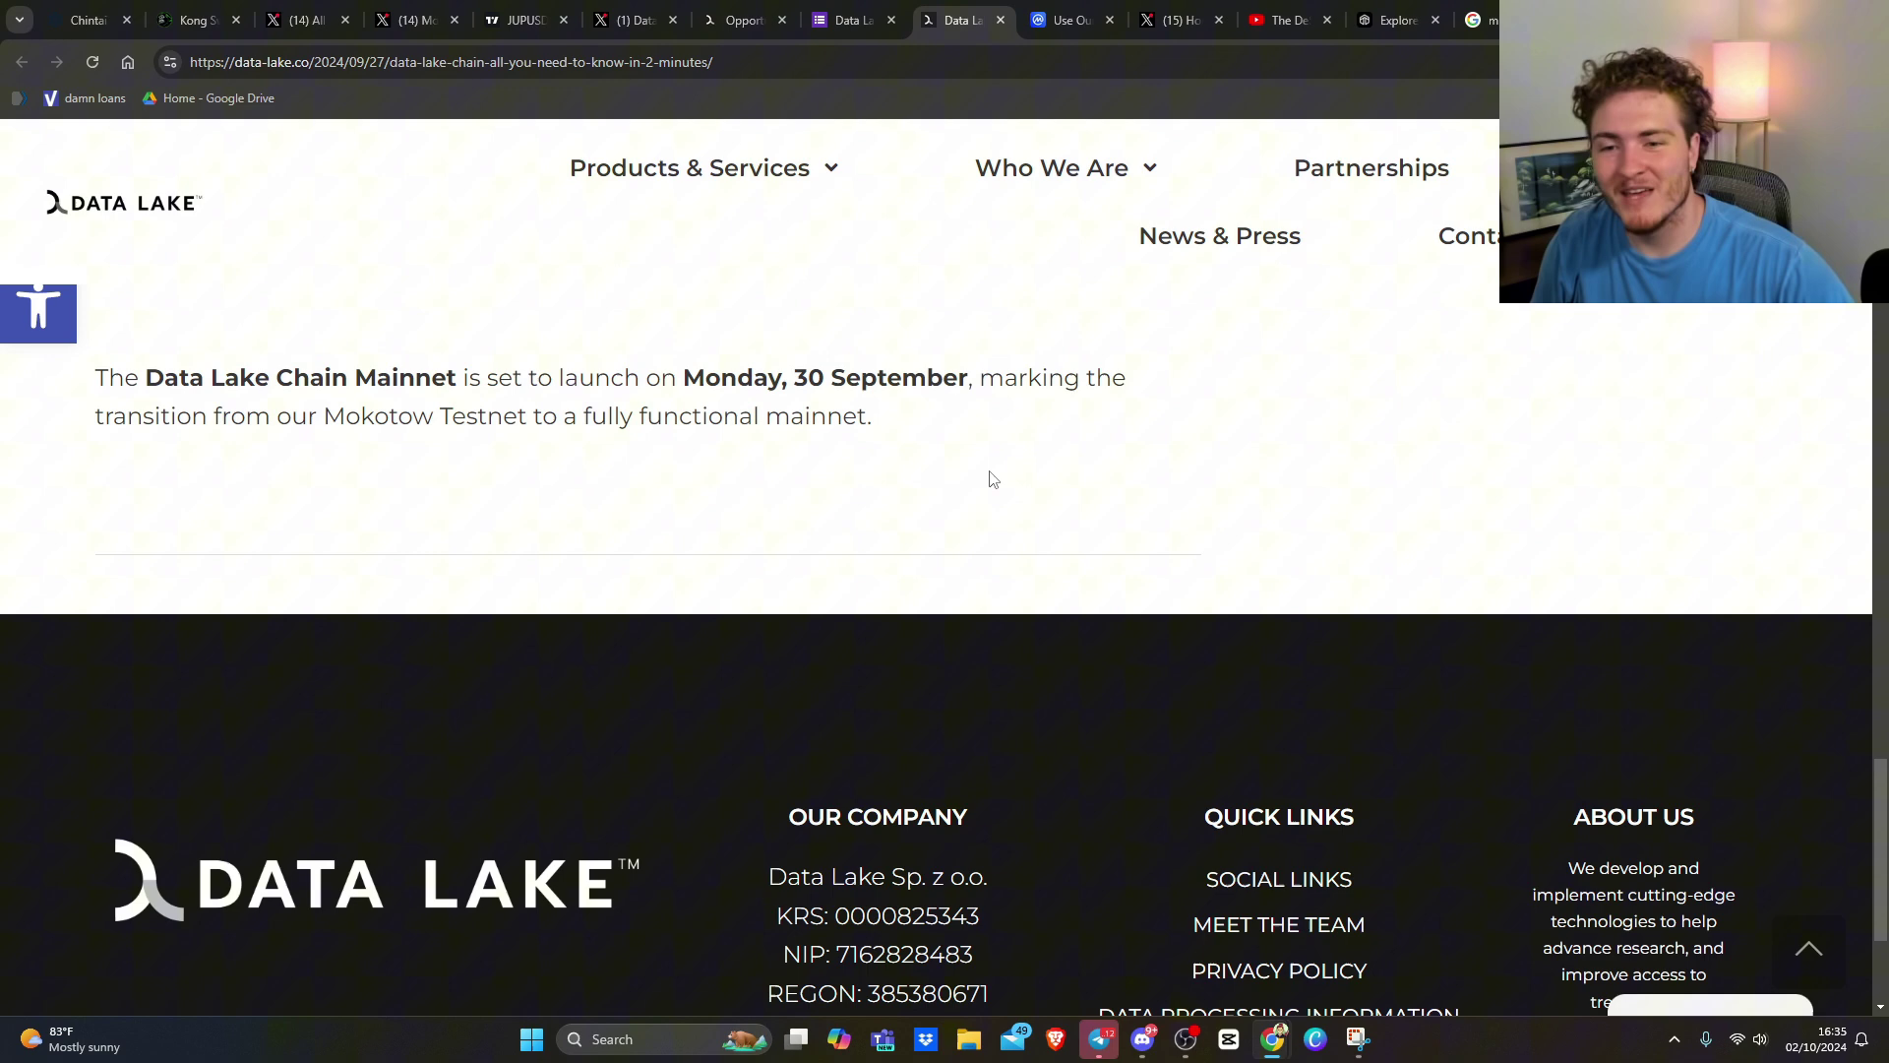
{"action": "scroll", "coordinate": [989, 476], "scroll_direction": "down", "scroll_amount": 2}
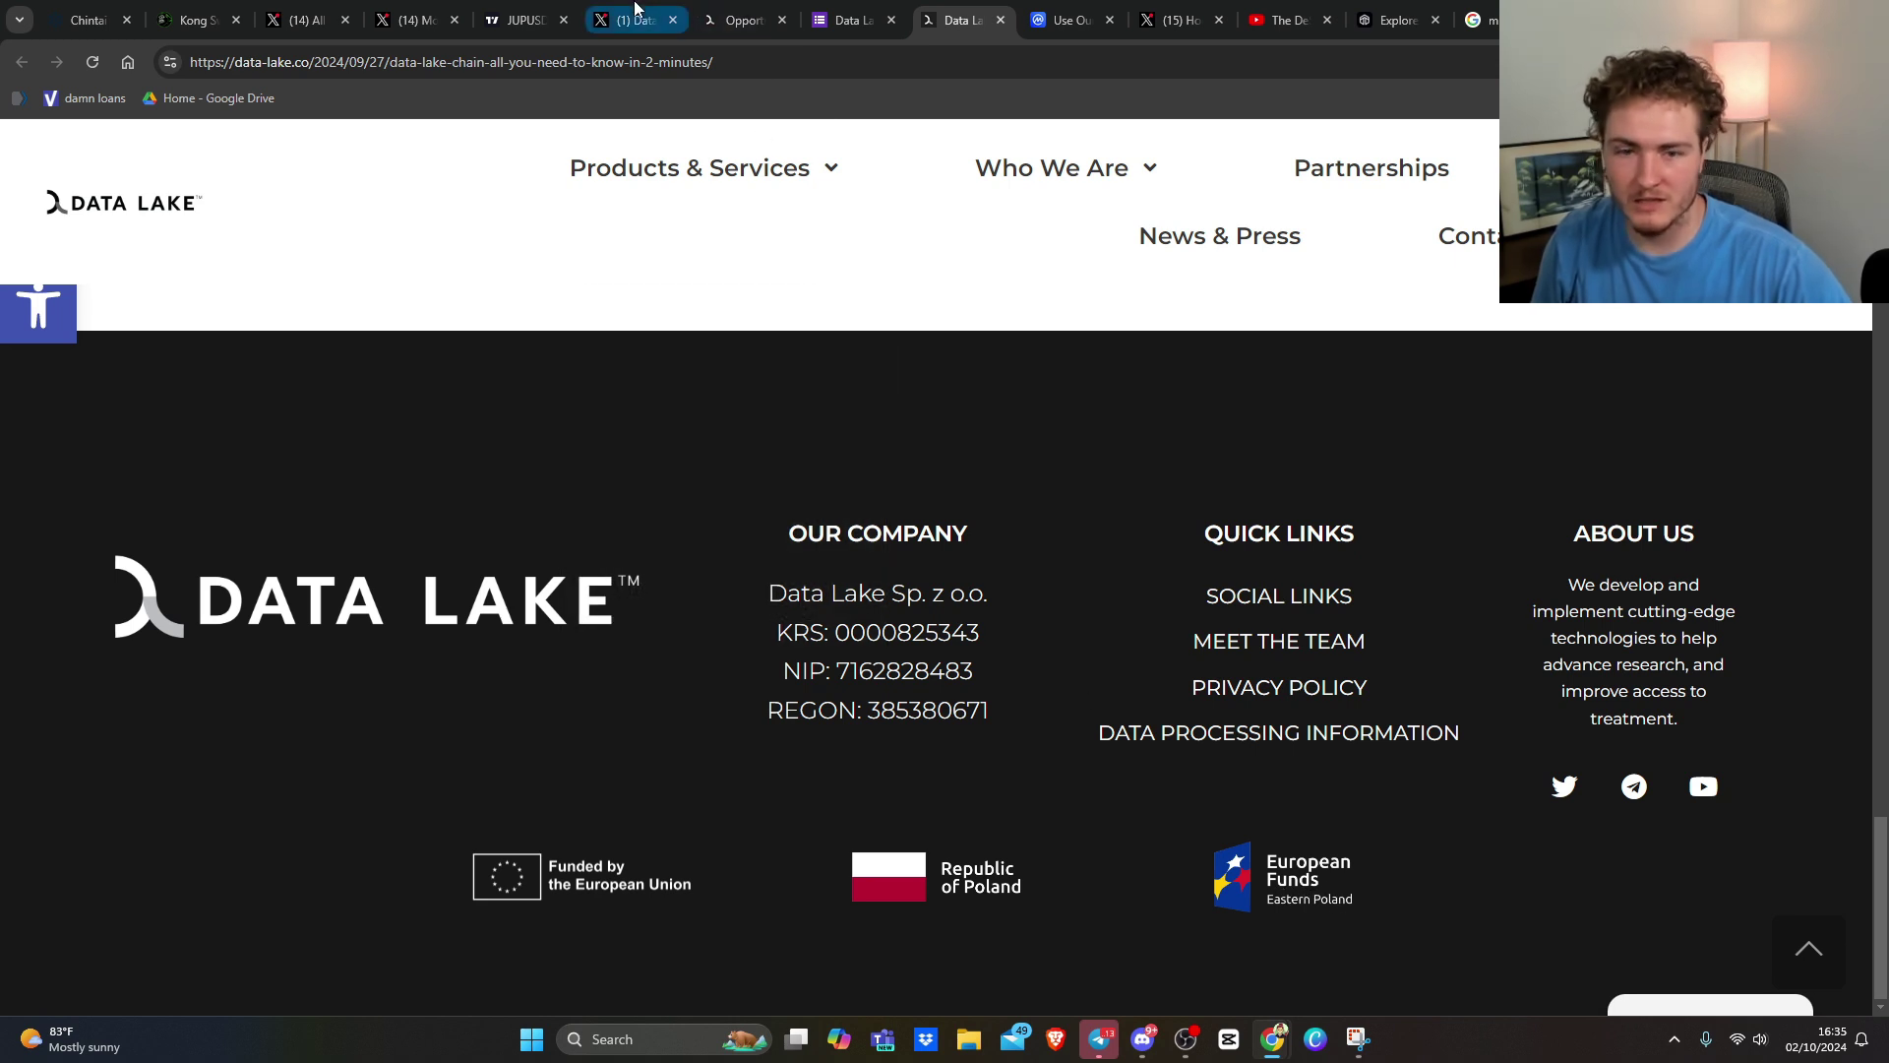
- Switch to the '(1) Data Lake' X profile tab
{"action": "left_click", "coordinate": [636, 16]}
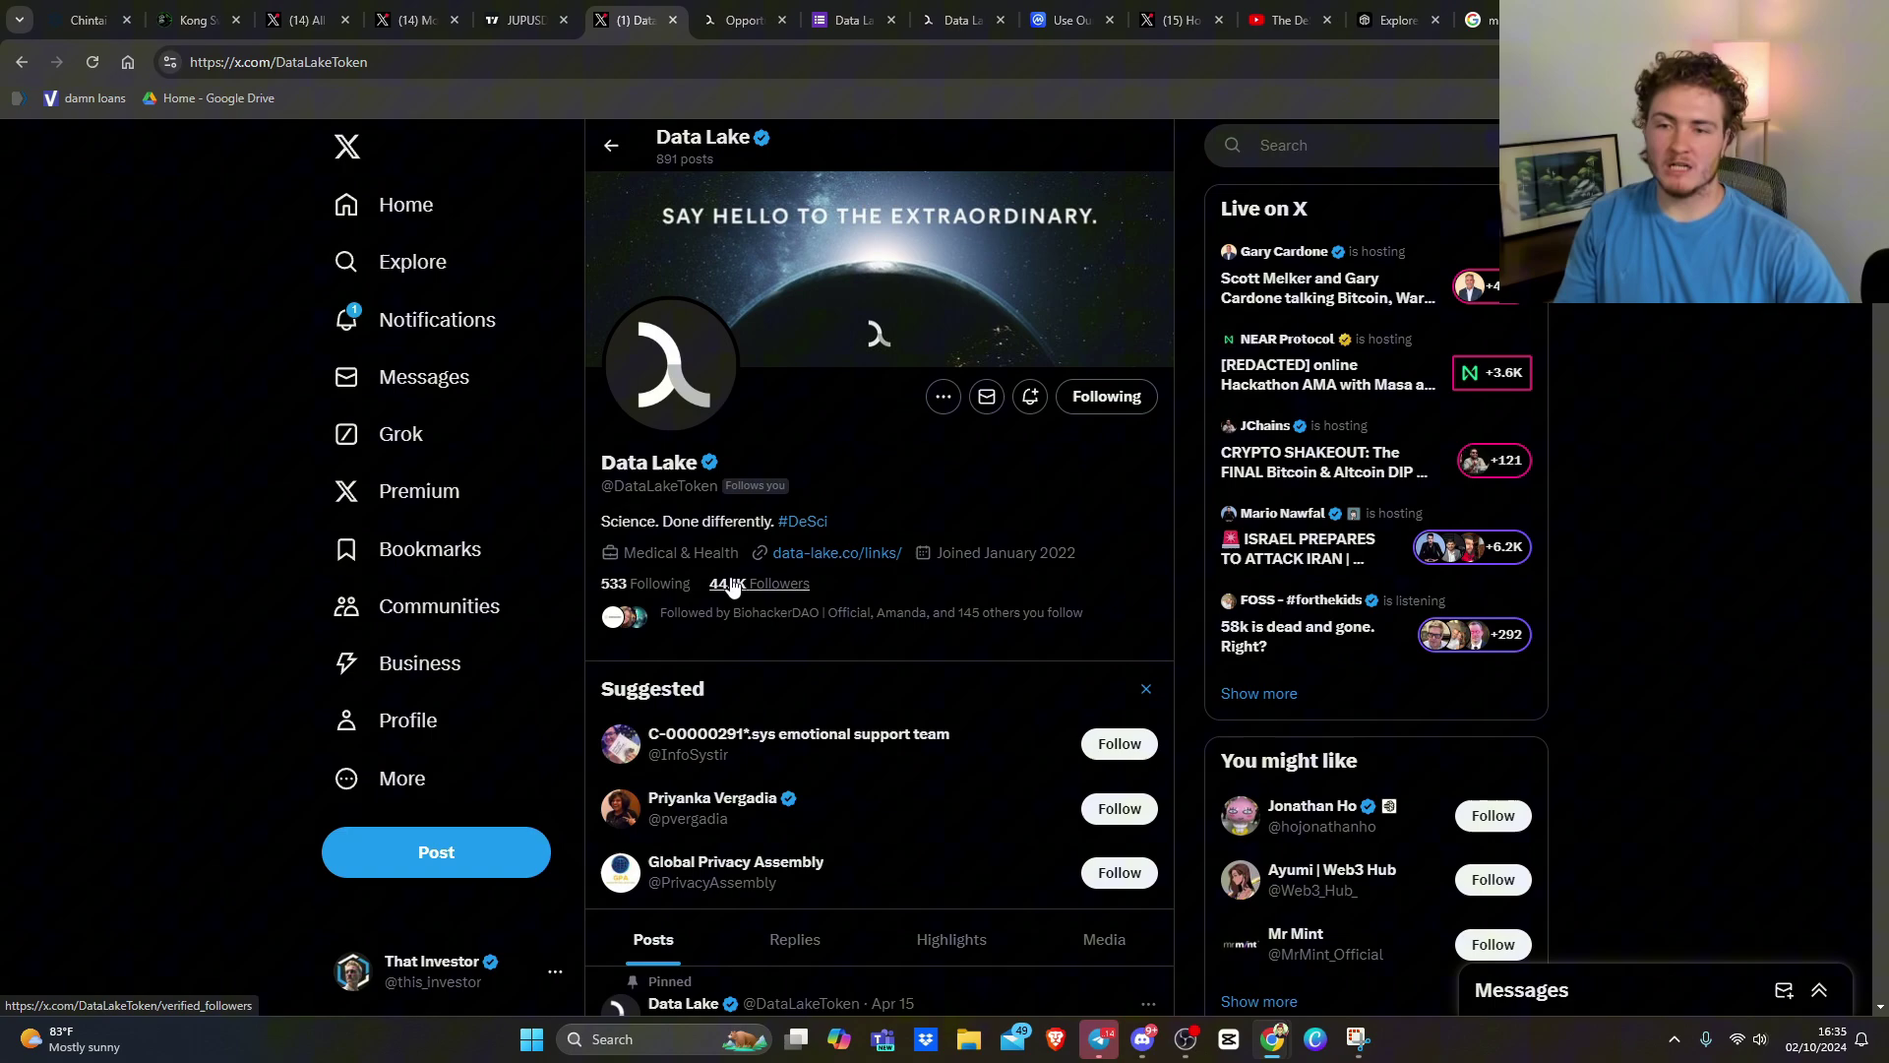
{"action": "scroll", "coordinate": [994, 563], "scroll_direction": "down", "scroll_amount": 3}
{"action": "scroll", "coordinate": [994, 562], "scroll_direction": "down", "scroll_amount": 2}
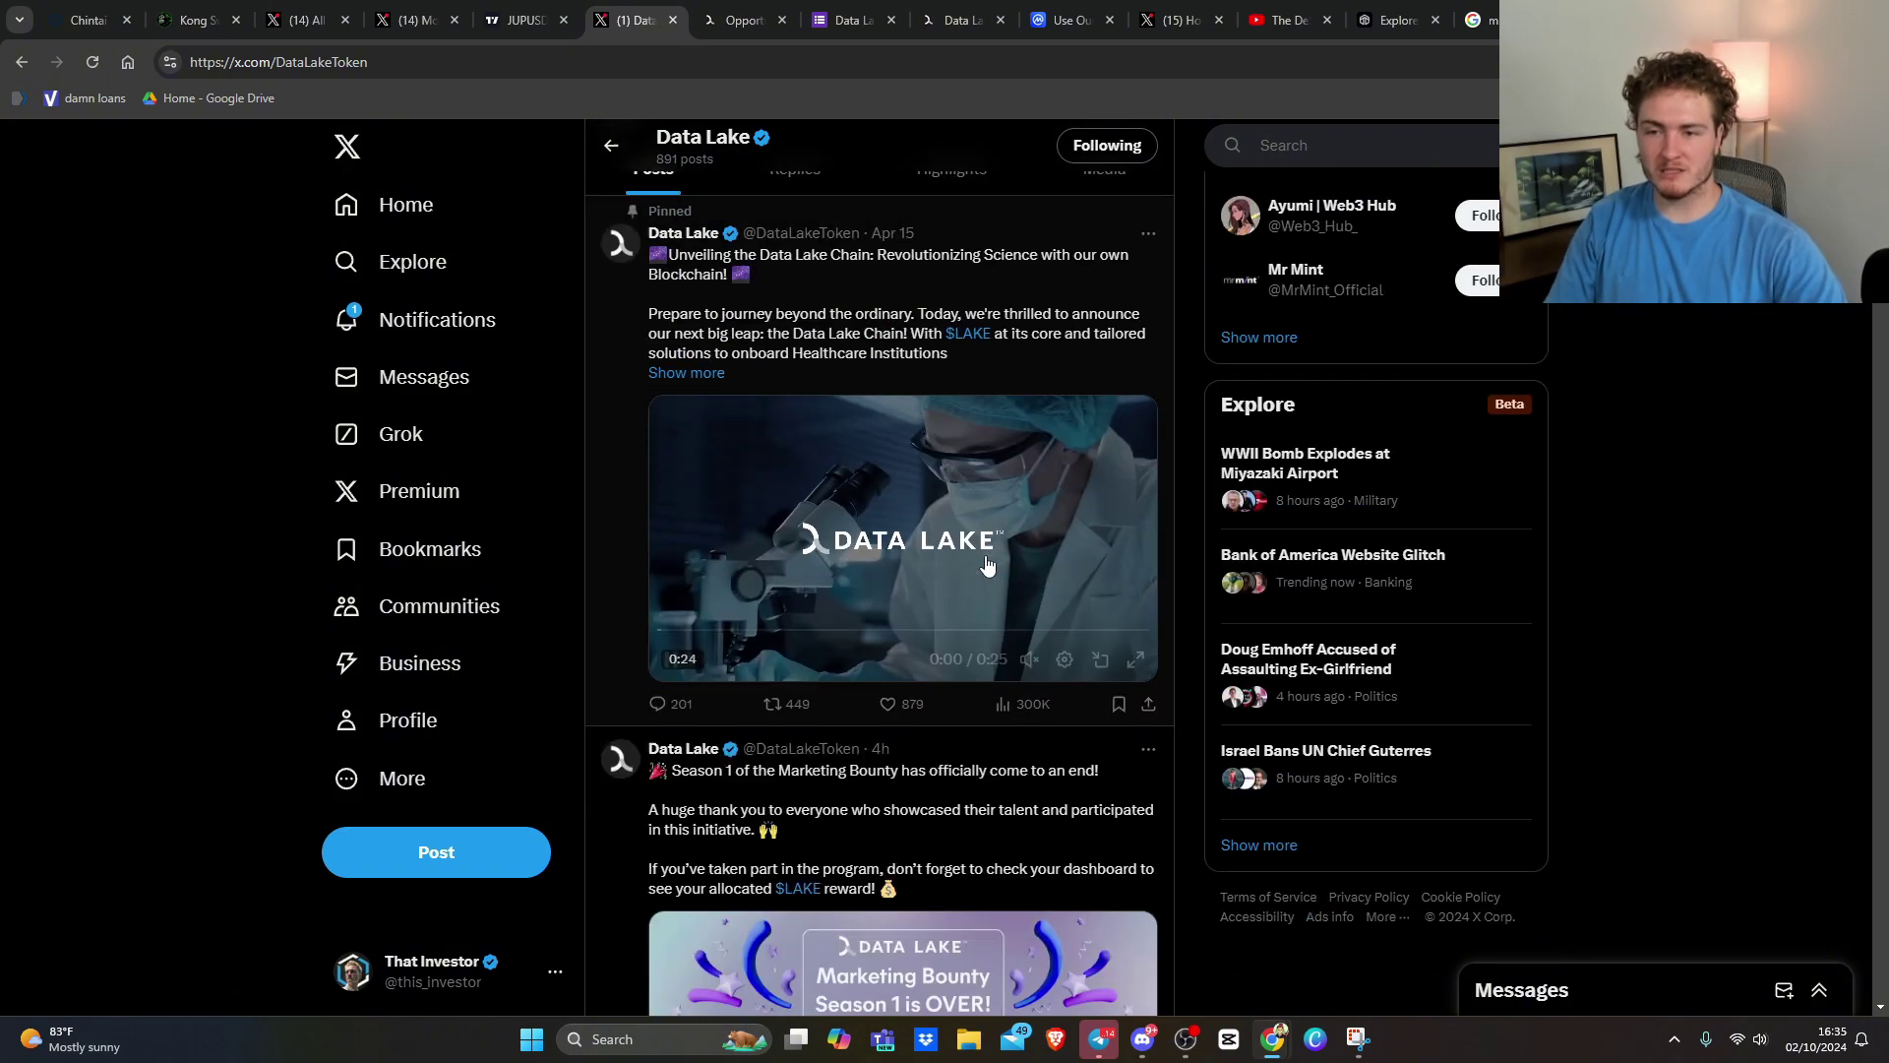
{"action": "scroll", "coordinate": [989, 565], "scroll_direction": "down", "scroll_amount": 4}
{"action": "scroll", "coordinate": [986, 565], "scroll_direction": "down", "scroll_amount": 5}
{"action": "scroll", "coordinate": [986, 566], "scroll_direction": "down", "scroll_amount": 3}
{"action": "scroll", "coordinate": [989, 561], "scroll_direction": "down", "scroll_amount": 4}
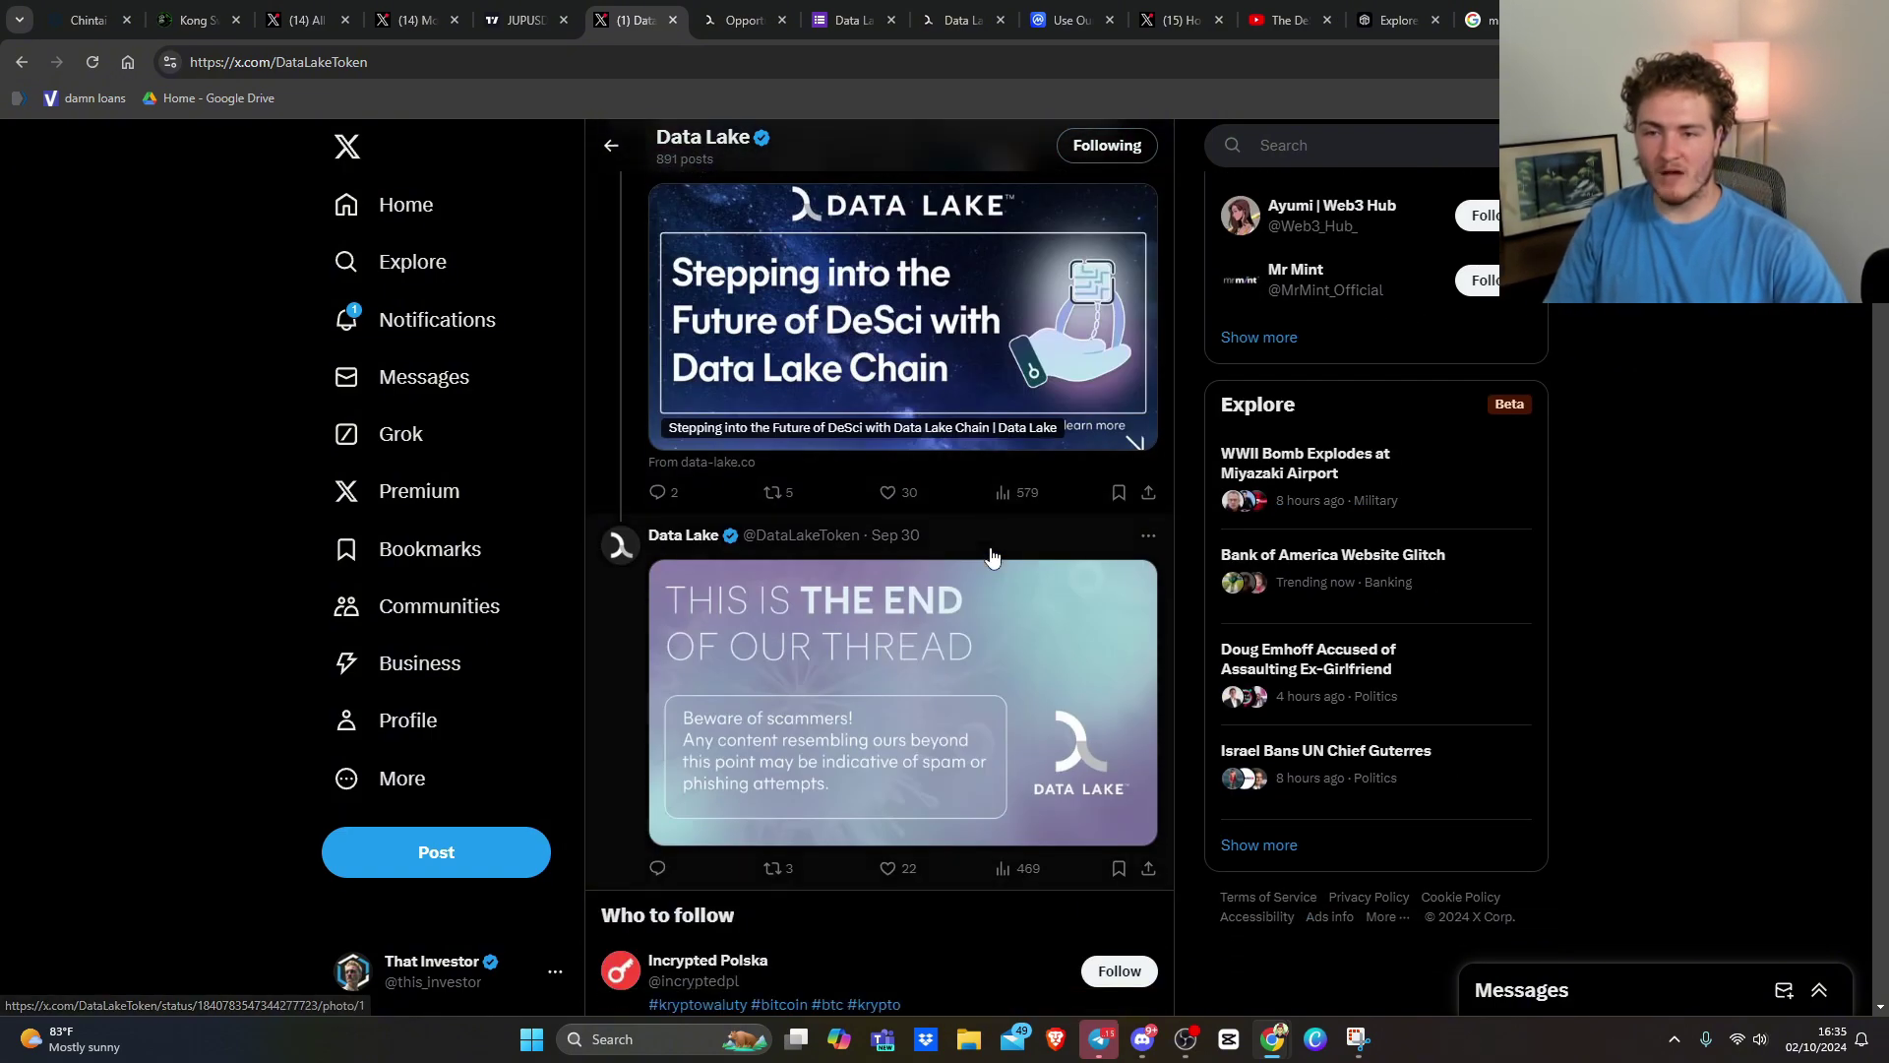
{"action": "scroll", "coordinate": [994, 559], "scroll_direction": "down", "scroll_amount": 5}
{"action": "scroll", "coordinate": [993, 558], "scroll_direction": "down", "scroll_amount": 4}
{"action": "scroll", "coordinate": [993, 559], "scroll_direction": "down", "scroll_amount": 4}
{"action": "scroll", "coordinate": [996, 555], "scroll_direction": "down", "scroll_amount": 4}
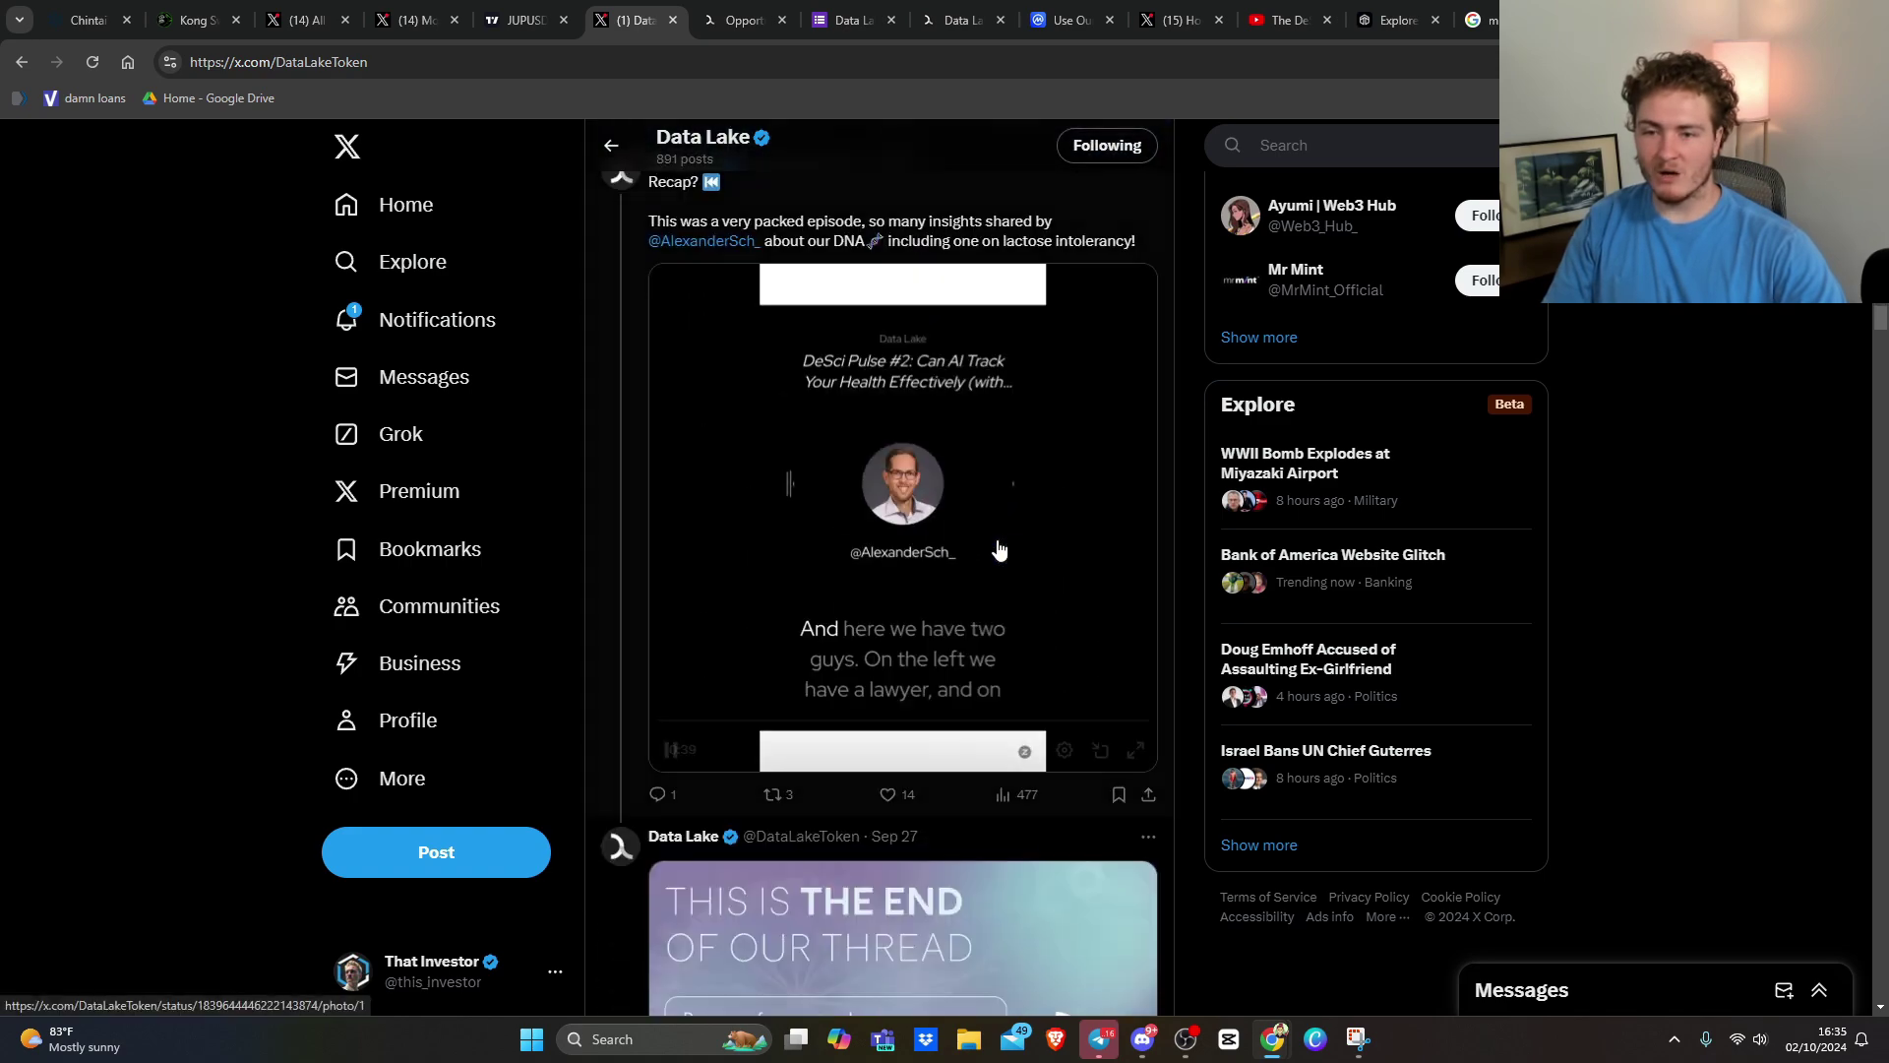
{"action": "scroll", "coordinate": [998, 550], "scroll_direction": "down", "scroll_amount": 4}
{"action": "scroll", "coordinate": [997, 550], "scroll_direction": "down", "scroll_amount": 4}
{"action": "scroll", "coordinate": [982, 650], "scroll_direction": "down", "scroll_amount": 4}
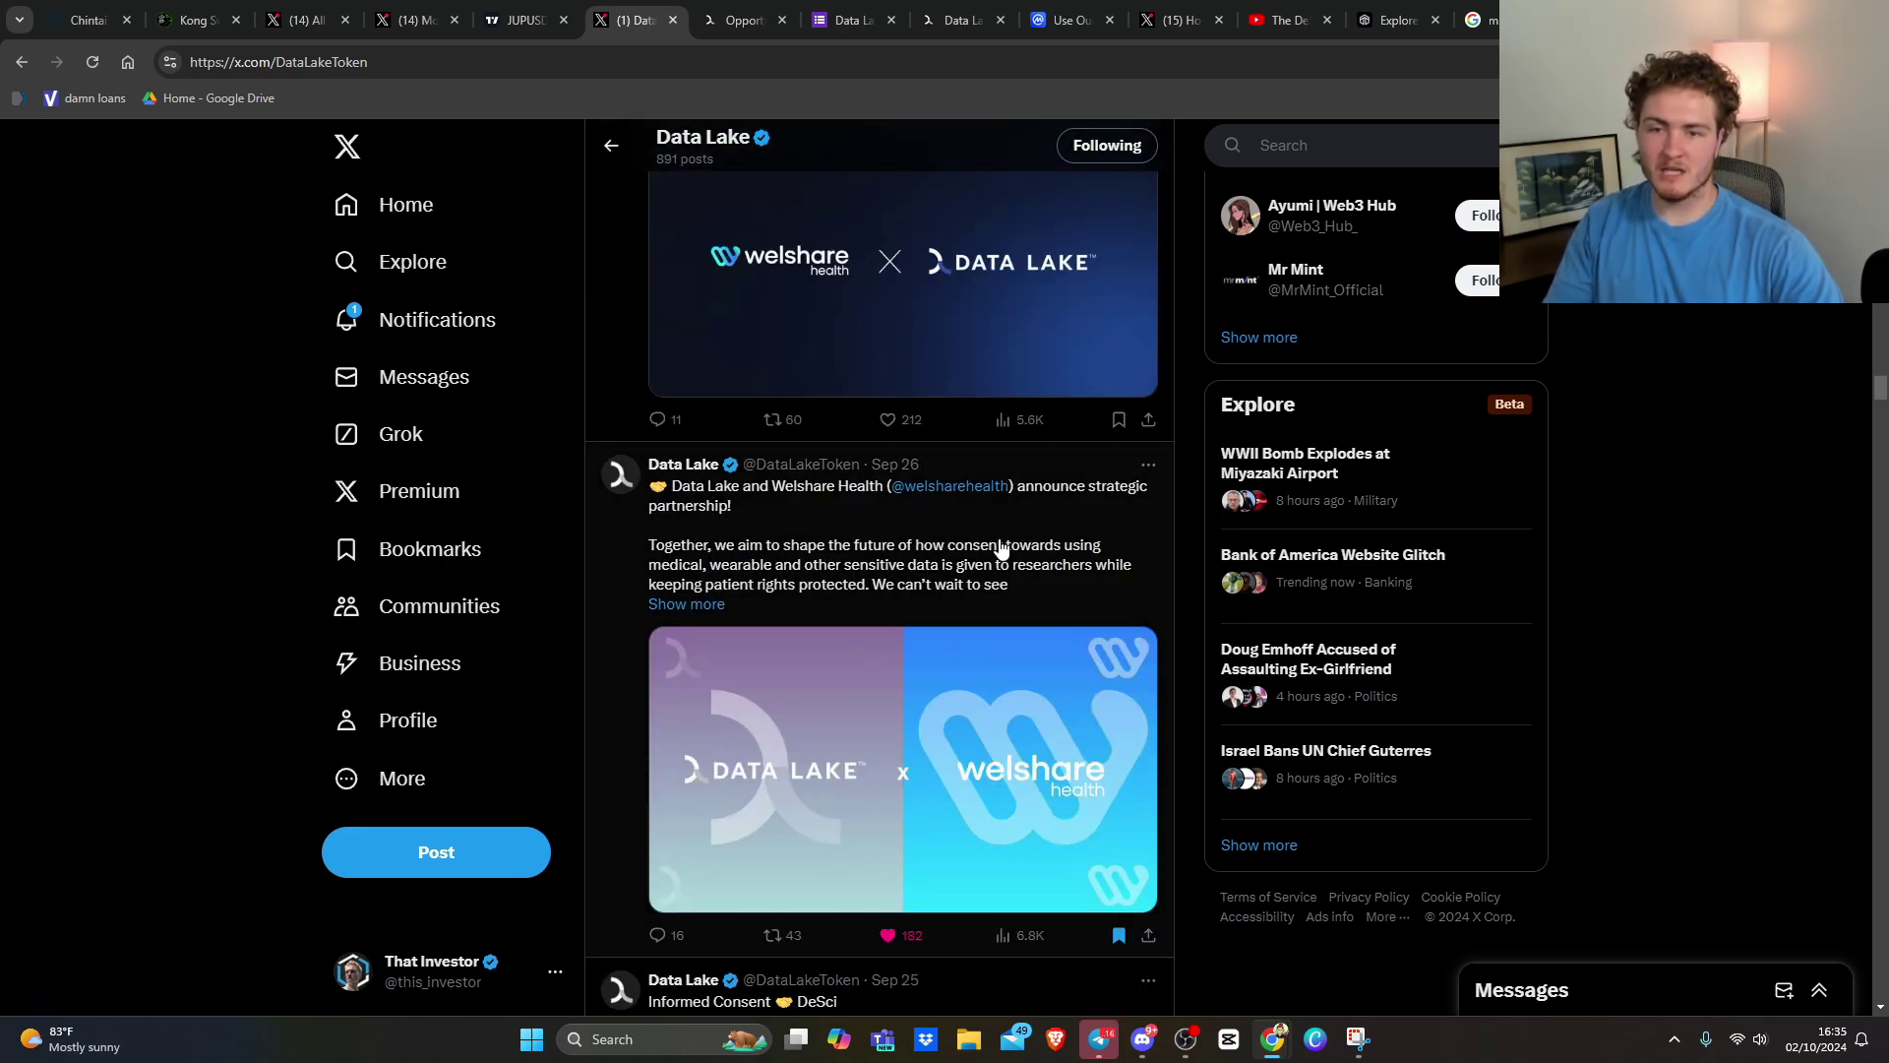
{"action": "scroll", "coordinate": [947, 681], "scroll_direction": "down", "scroll_amount": 3}
{"action": "scroll", "coordinate": [940, 636], "scroll_direction": "up", "scroll_amount": 2}
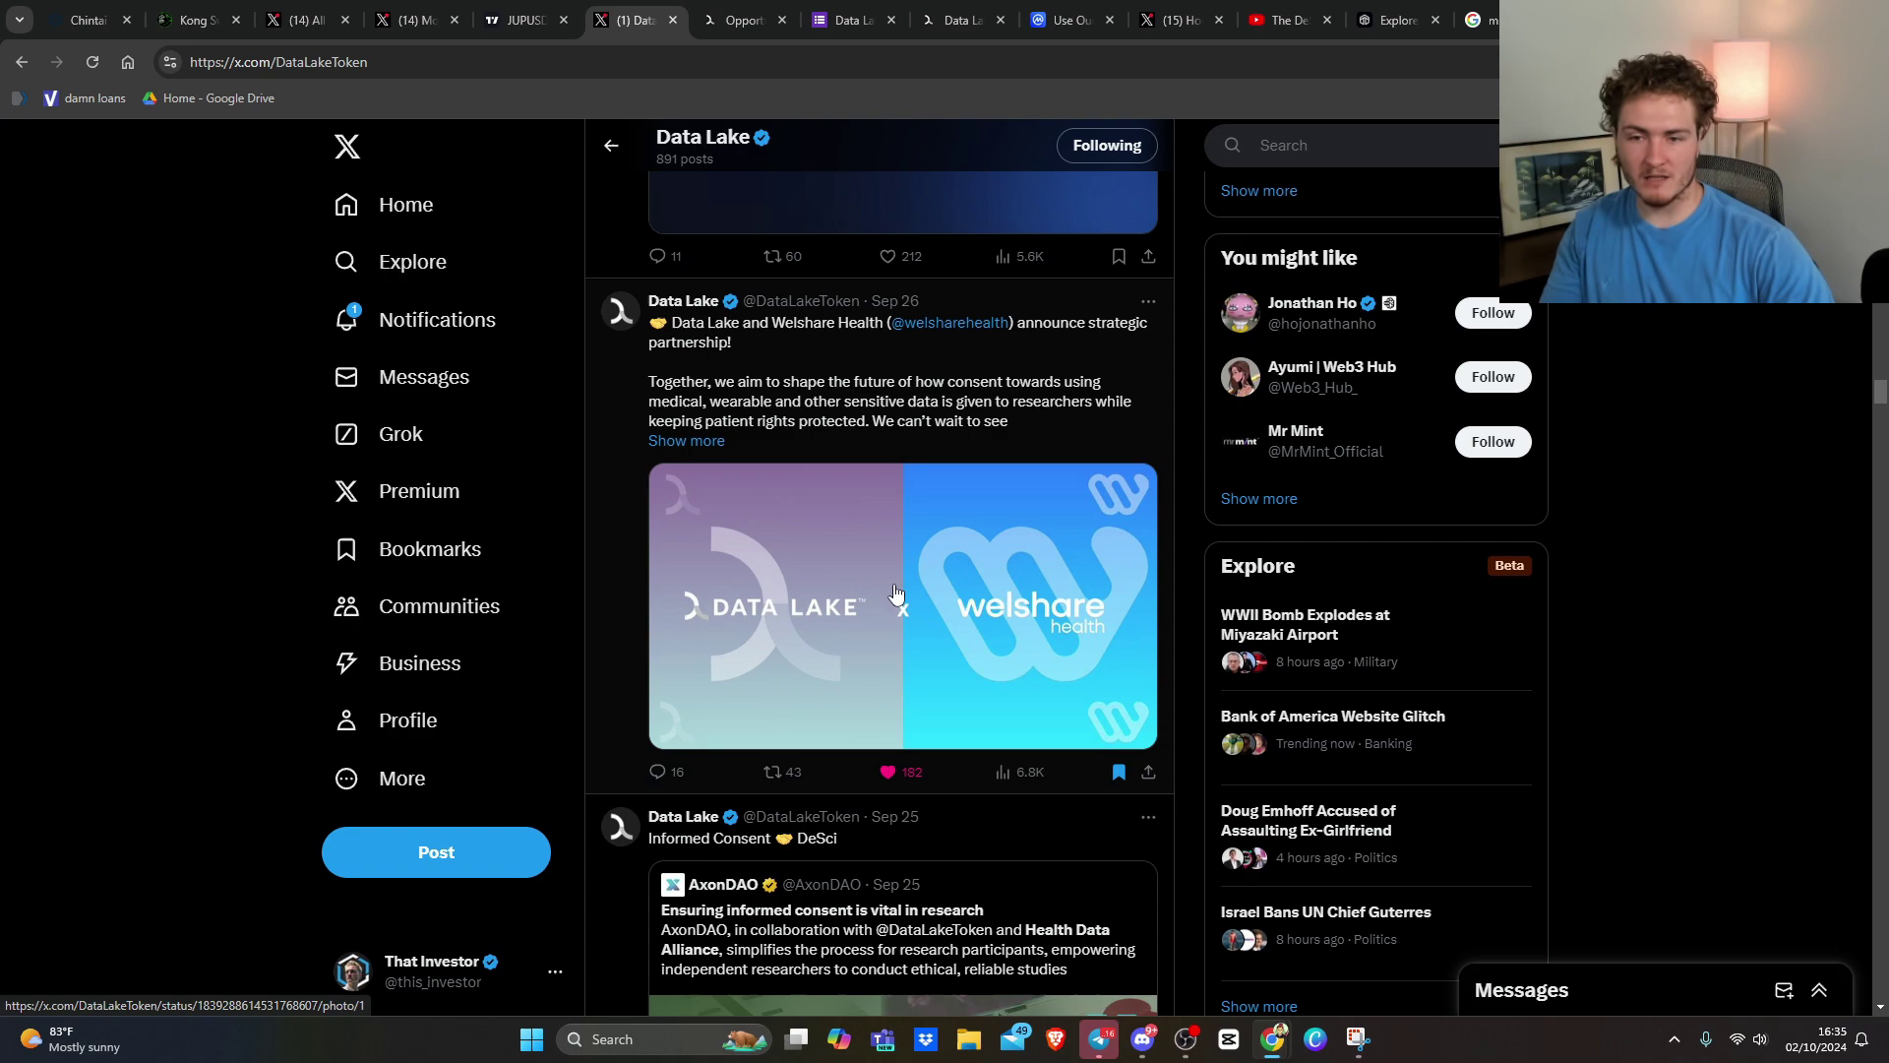
{"action": "scroll", "coordinate": [931, 600], "scroll_direction": "down", "scroll_amount": 3}
{"action": "scroll", "coordinate": [930, 601], "scroll_direction": "up", "scroll_amount": 3}
{"action": "scroll", "coordinate": [931, 602], "scroll_direction": "down", "scroll_amount": 3}
{"action": "scroll", "coordinate": [856, 531], "scroll_direction": "up", "scroll_amount": 1}
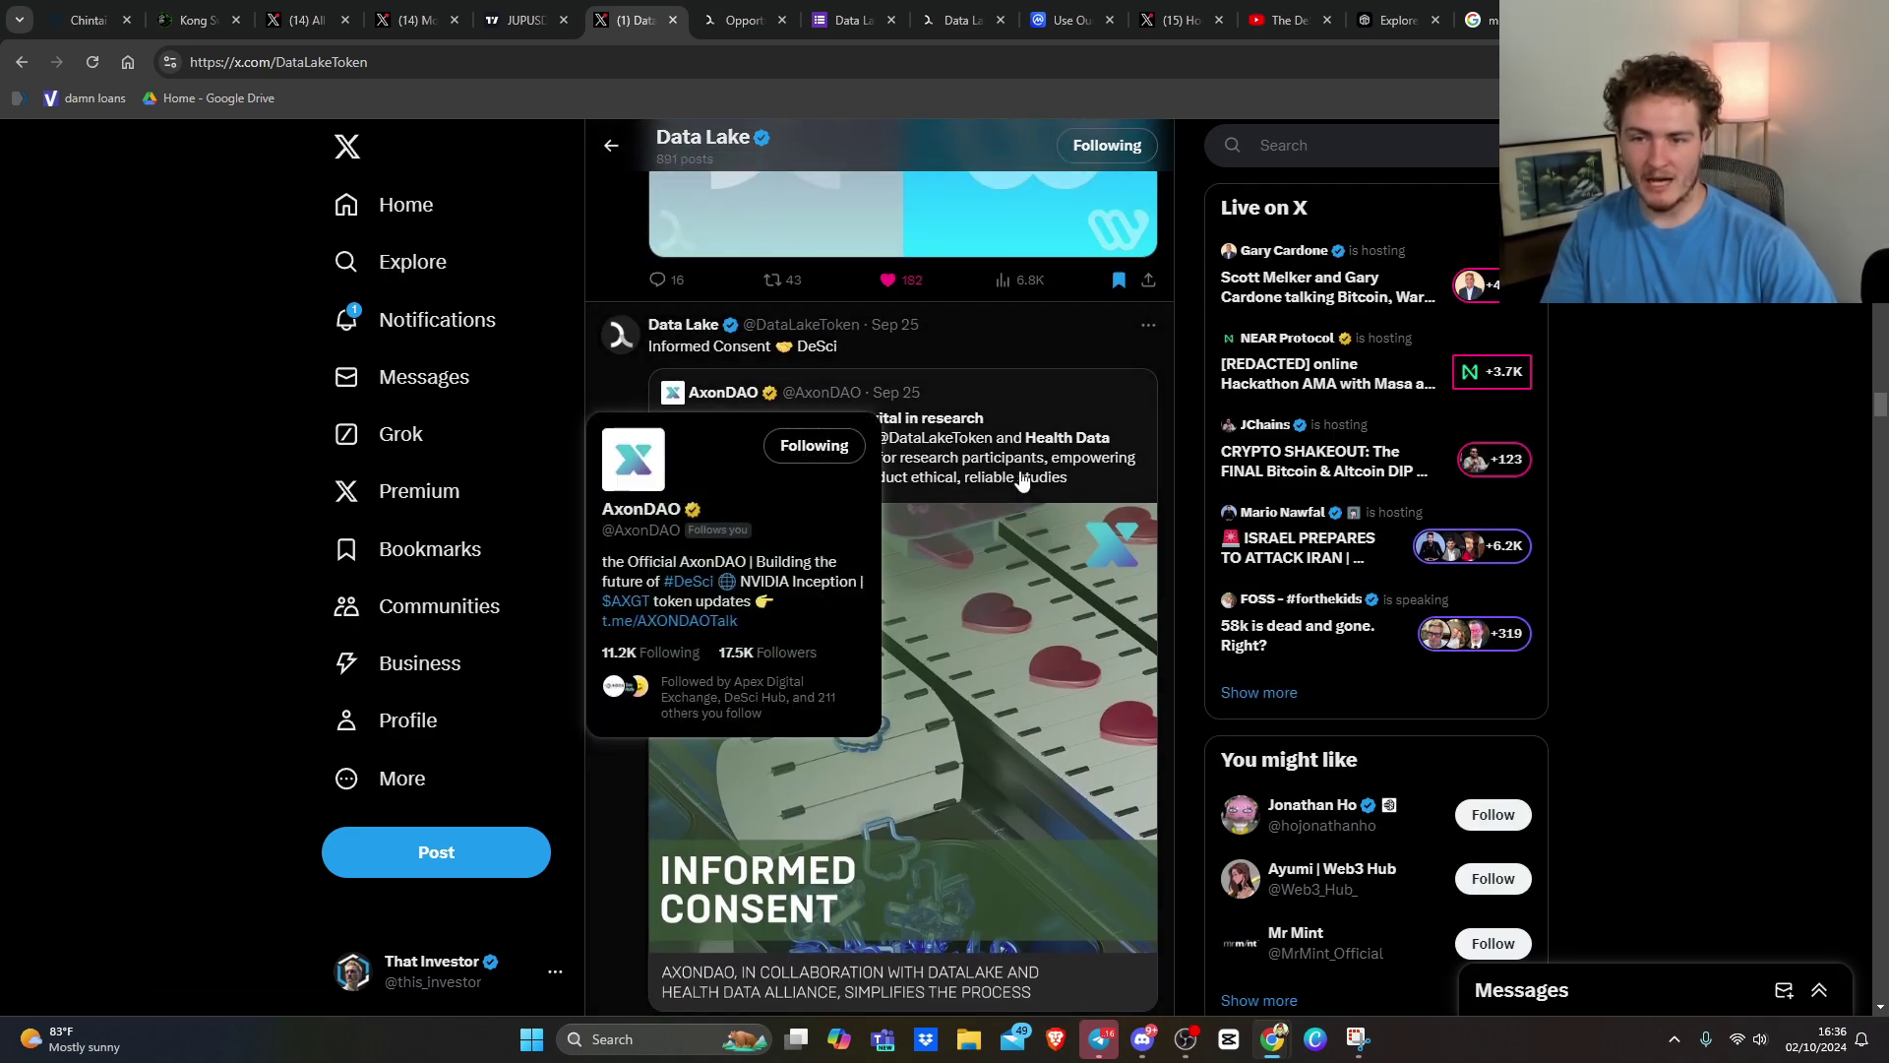
{"action": "scroll", "coordinate": [1095, 539], "scroll_direction": "down", "scroll_amount": 6}
{"action": "scroll", "coordinate": [1095, 539], "scroll_direction": "down", "scroll_amount": 5}
{"action": "scroll", "coordinate": [1095, 539], "scroll_direction": "down", "scroll_amount": 5}
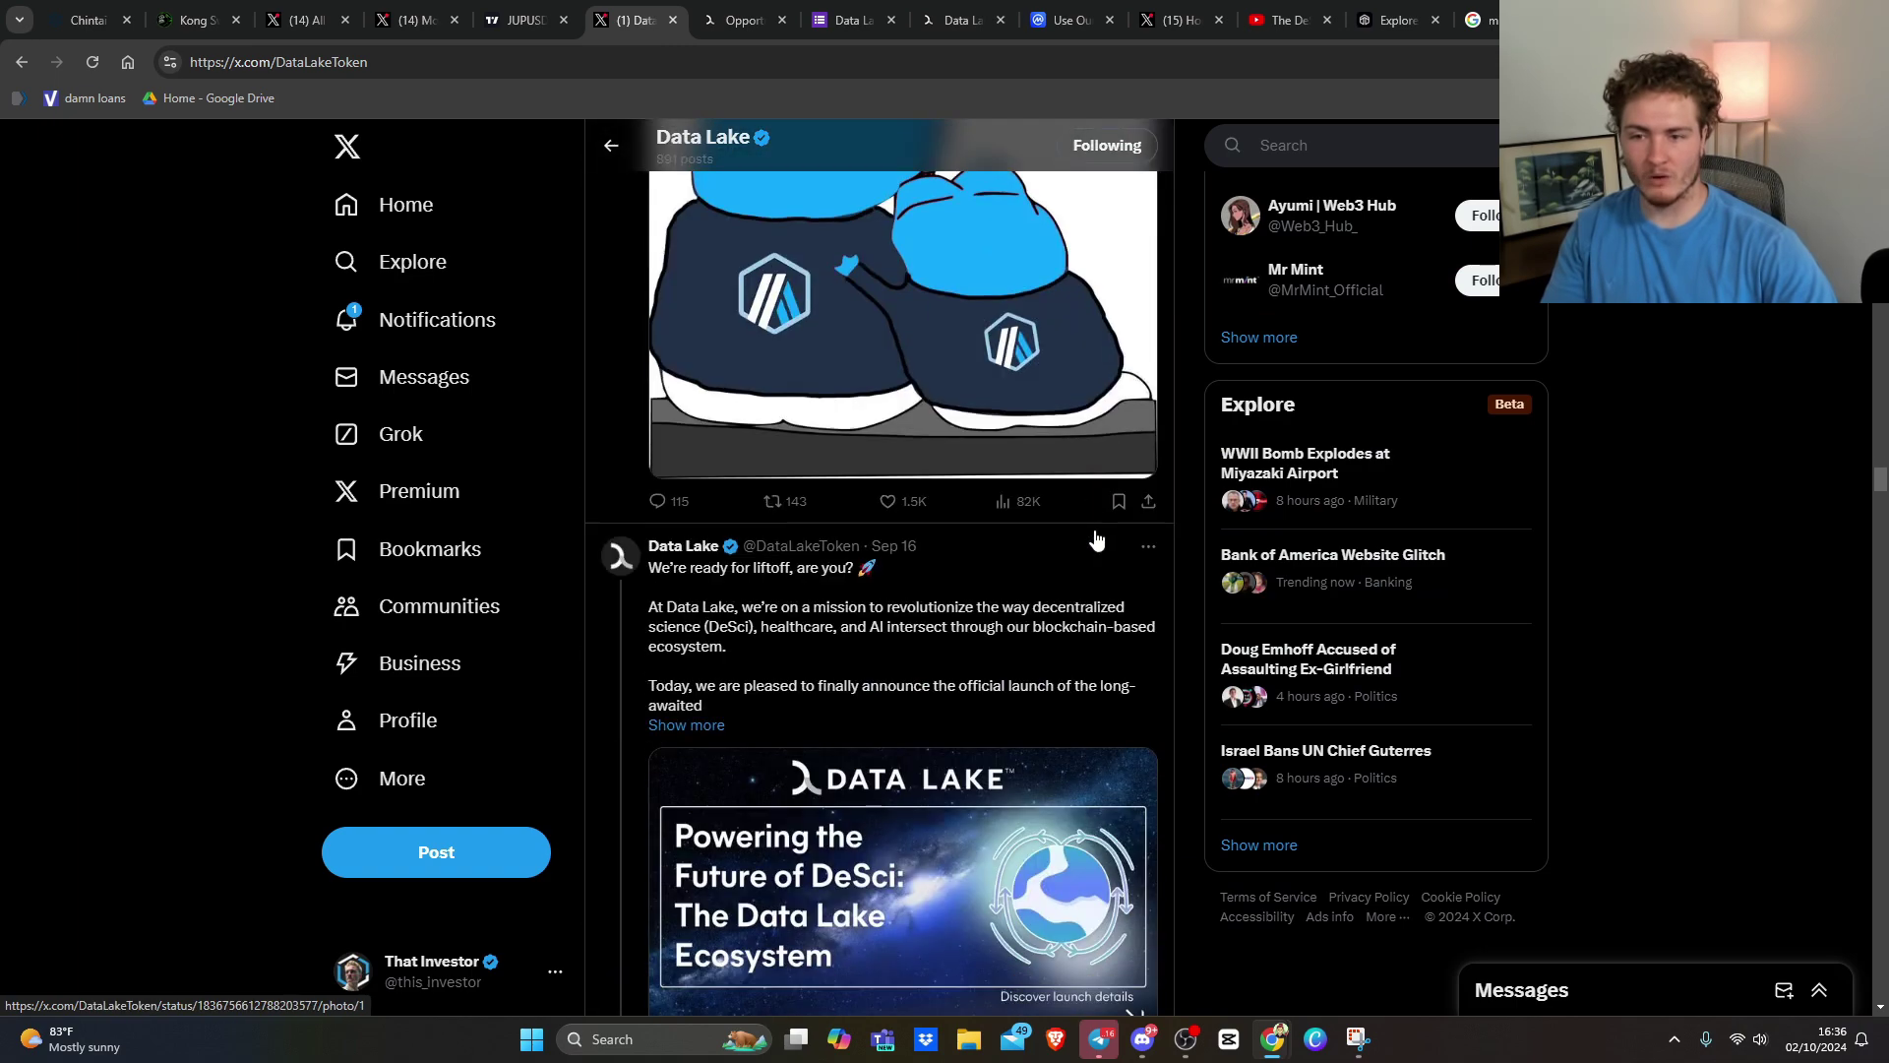
{"action": "scroll", "coordinate": [663, 406], "scroll_direction": "up", "scroll_amount": 2}
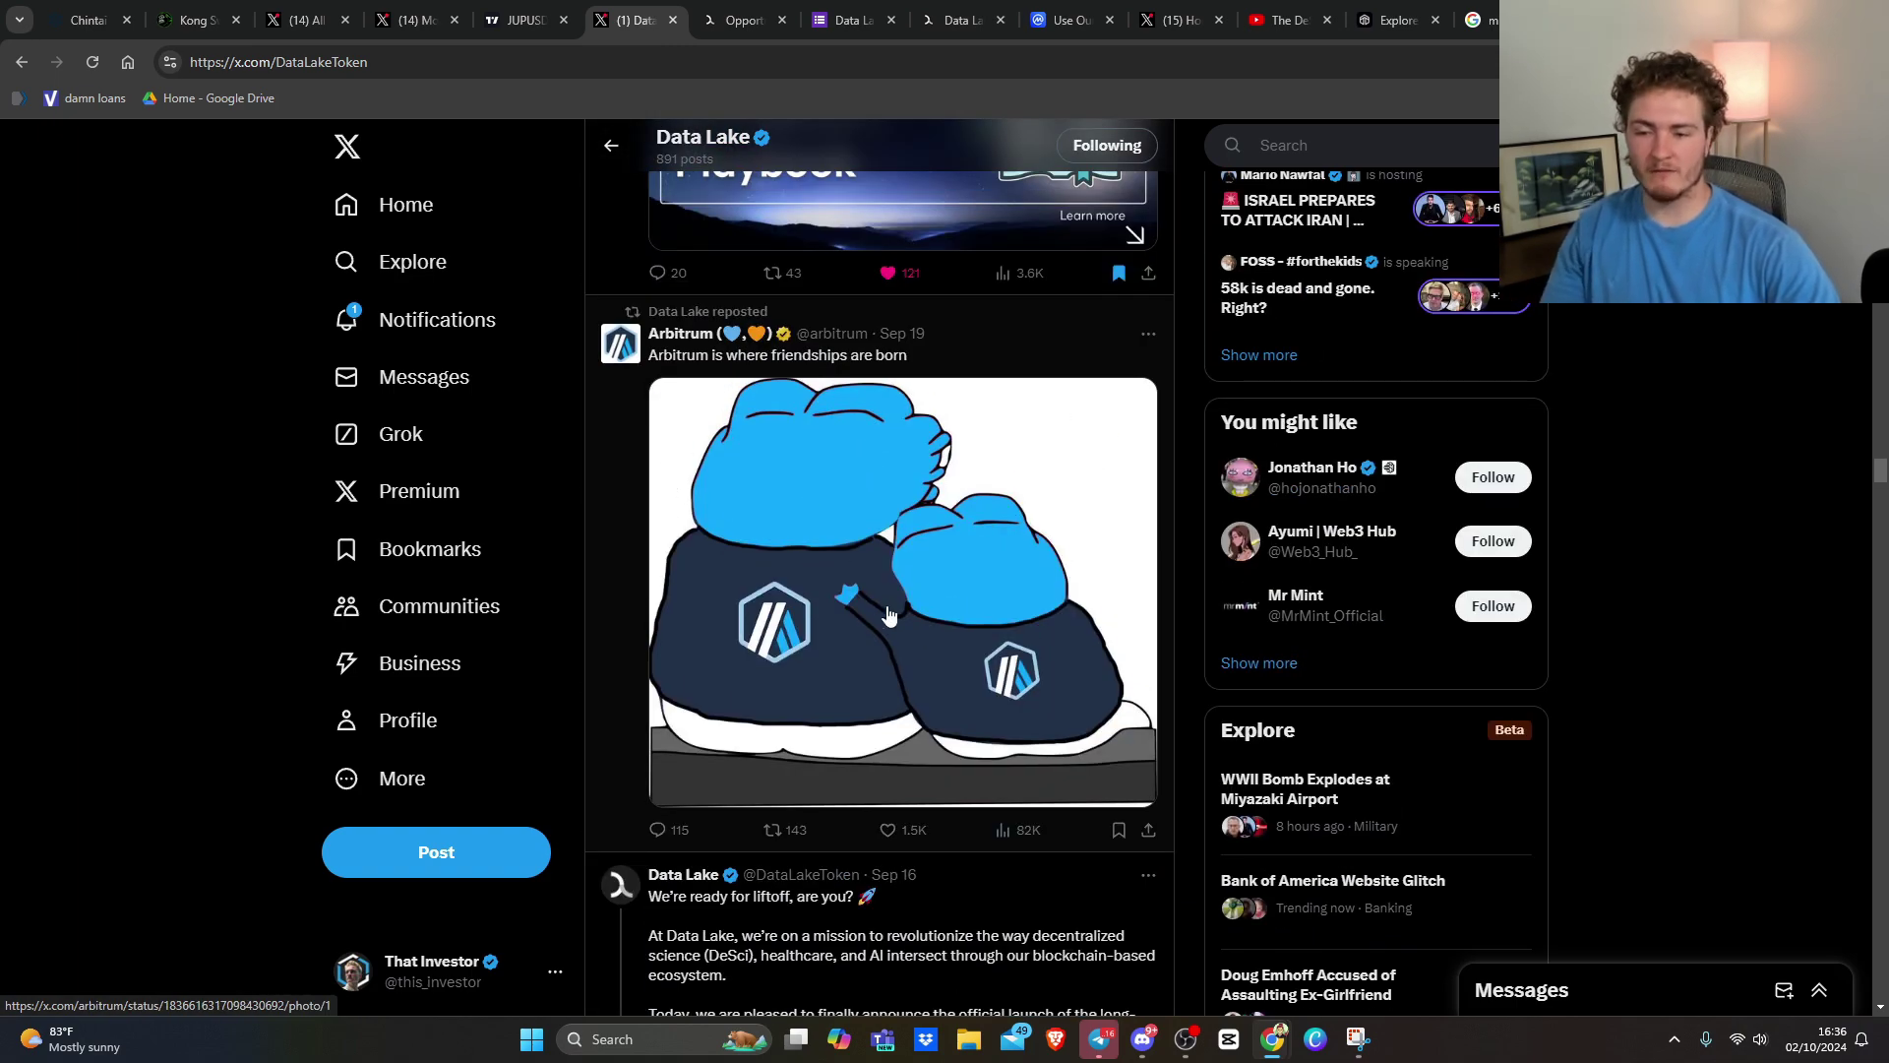
{"action": "scroll", "coordinate": [889, 616], "scroll_direction": "down", "scroll_amount": 4}
{"action": "scroll", "coordinate": [892, 620], "scroll_direction": "down", "scroll_amount": 4}
{"action": "scroll", "coordinate": [900, 628], "scroll_direction": "down", "scroll_amount": 4}
{"action": "scroll", "coordinate": [908, 638], "scroll_direction": "down", "scroll_amount": 2}
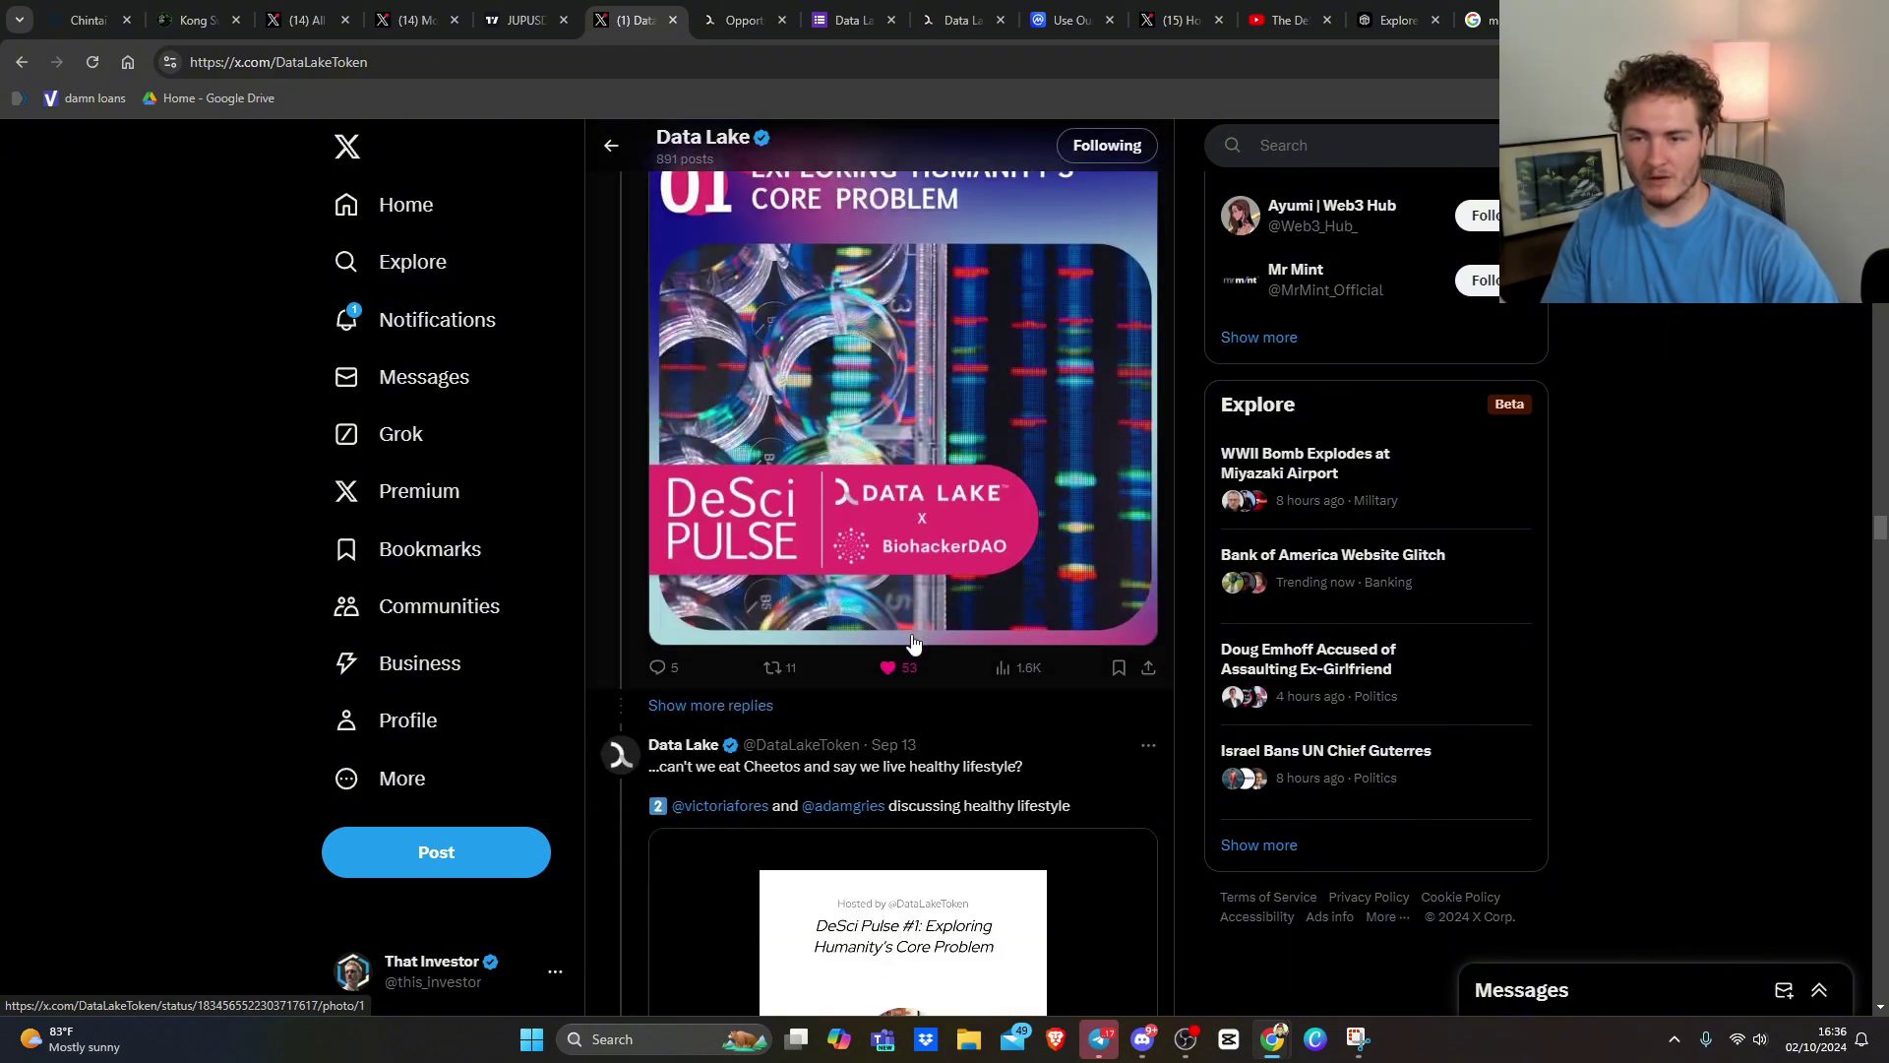
{"action": "scroll", "coordinate": [912, 645], "scroll_direction": "down", "scroll_amount": 4}
{"action": "scroll", "coordinate": [913, 644], "scroll_direction": "down", "scroll_amount": 4}
{"action": "scroll", "coordinate": [915, 642], "scroll_direction": "down", "scroll_amount": 3}
{"action": "scroll", "coordinate": [919, 639], "scroll_direction": "down", "scroll_amount": 3}
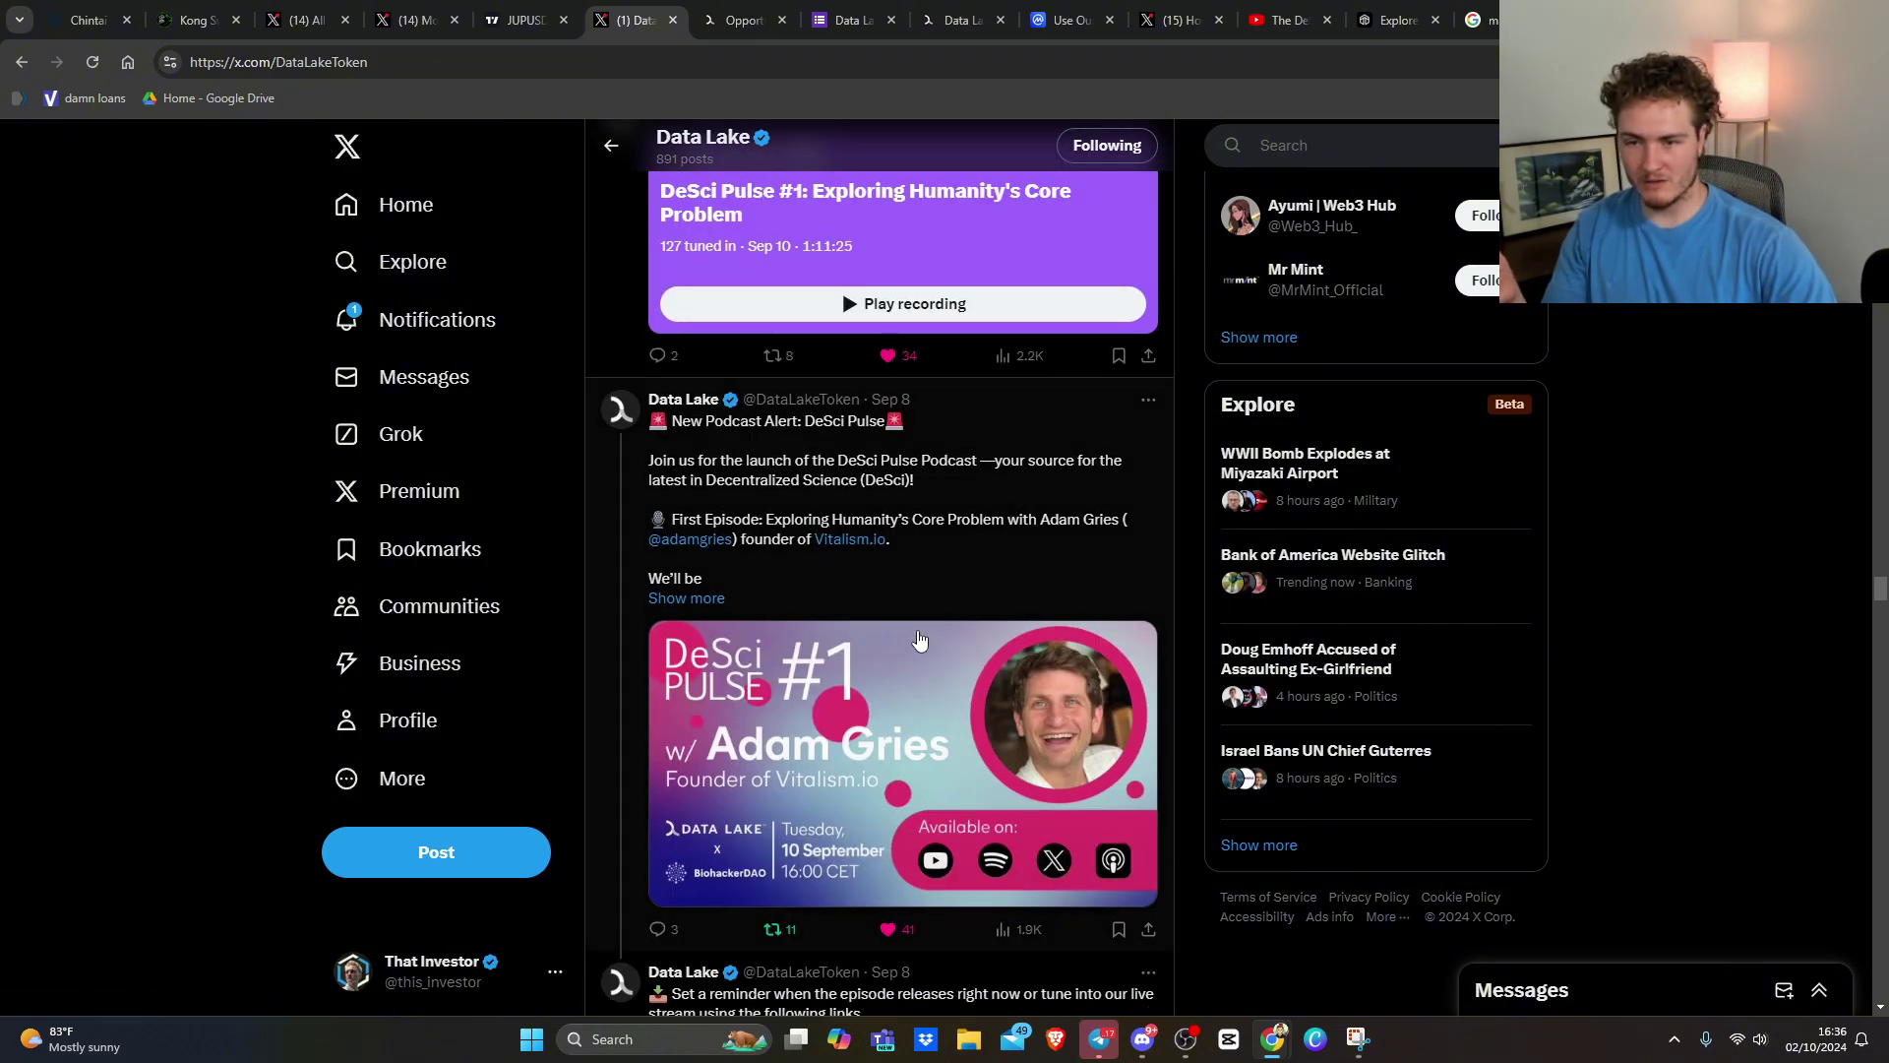
{"action": "scroll", "coordinate": [919, 639], "scroll_direction": "down", "scroll_amount": 4}
{"action": "scroll", "coordinate": [921, 634], "scroll_direction": "down", "scroll_amount": 4}
{"action": "scroll", "coordinate": [924, 626], "scroll_direction": "down", "scroll_amount": 4}
{"action": "scroll", "coordinate": [927, 617], "scroll_direction": "down", "scroll_amount": 4}
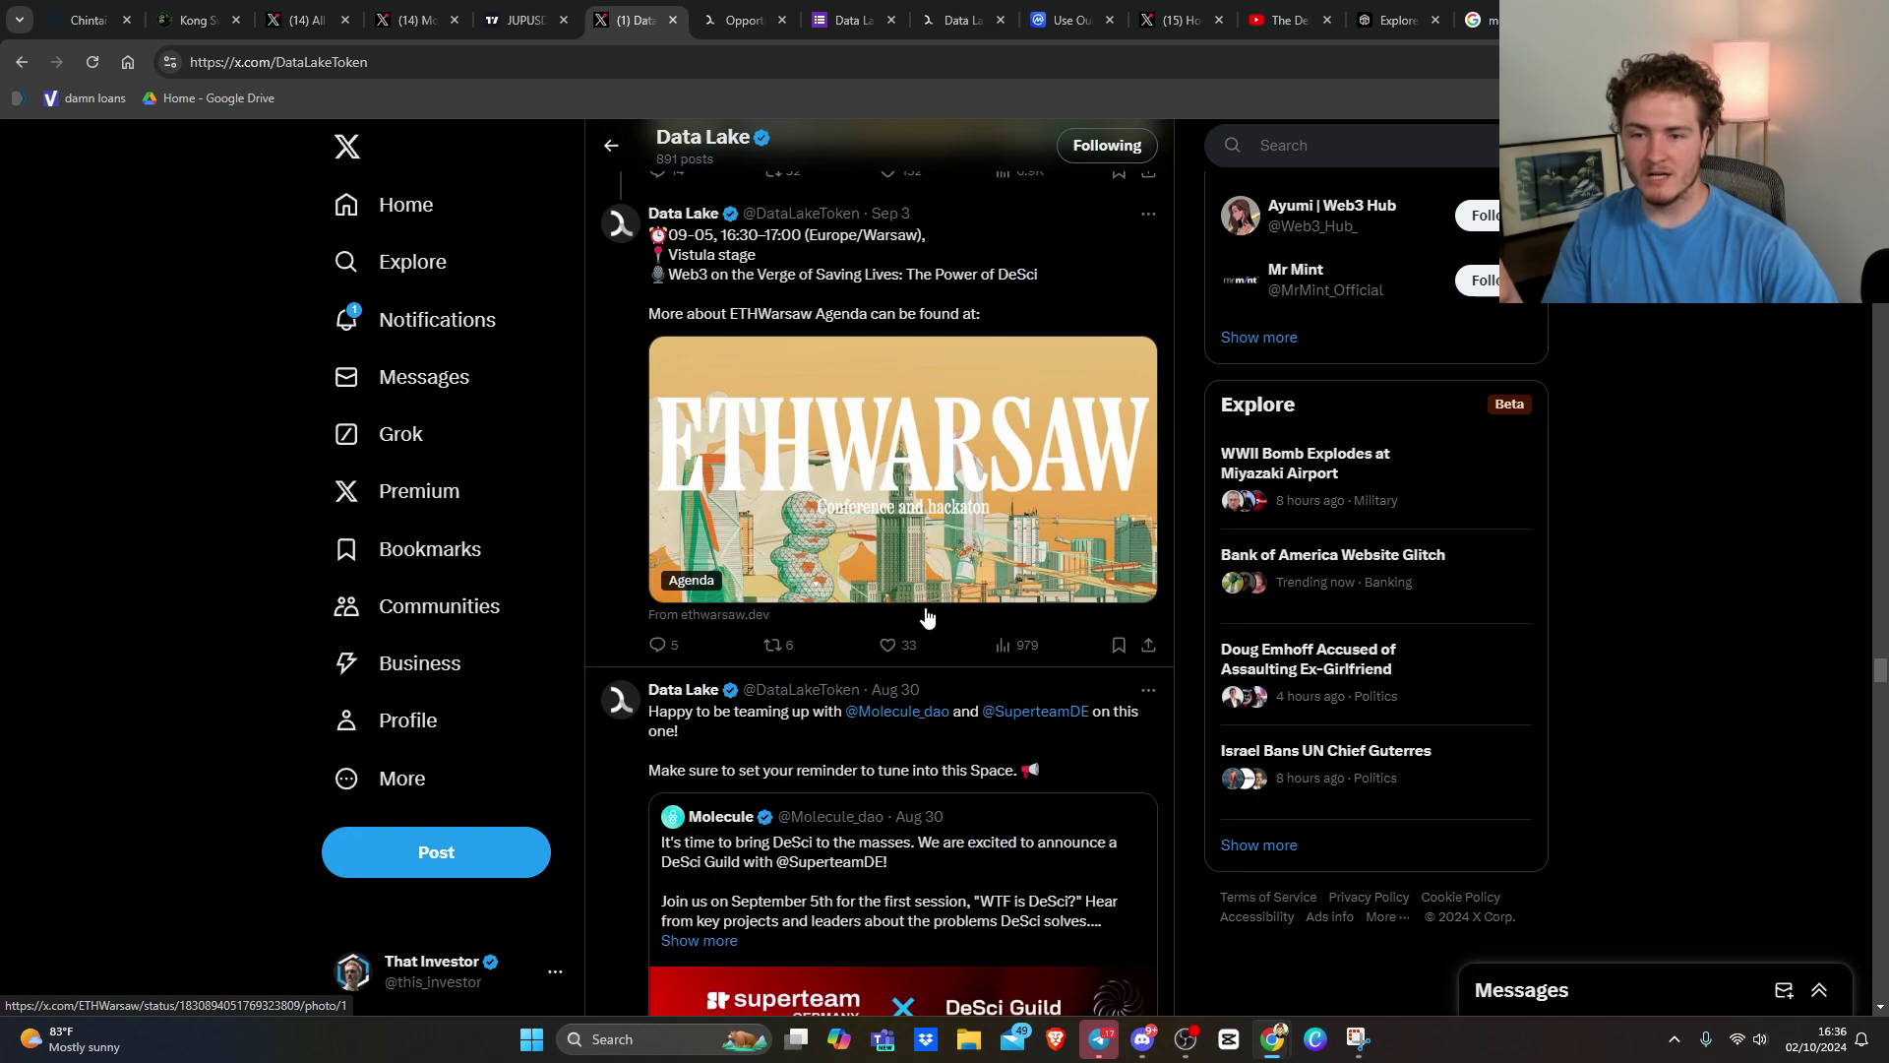
{"action": "scroll", "coordinate": [946, 627], "scroll_direction": "down", "scroll_amount": 5}
{"action": "scroll", "coordinate": [974, 643], "scroll_direction": "down", "scroll_amount": 4}
{"action": "scroll", "coordinate": [1020, 656], "scroll_direction": "up", "scroll_amount": 2}
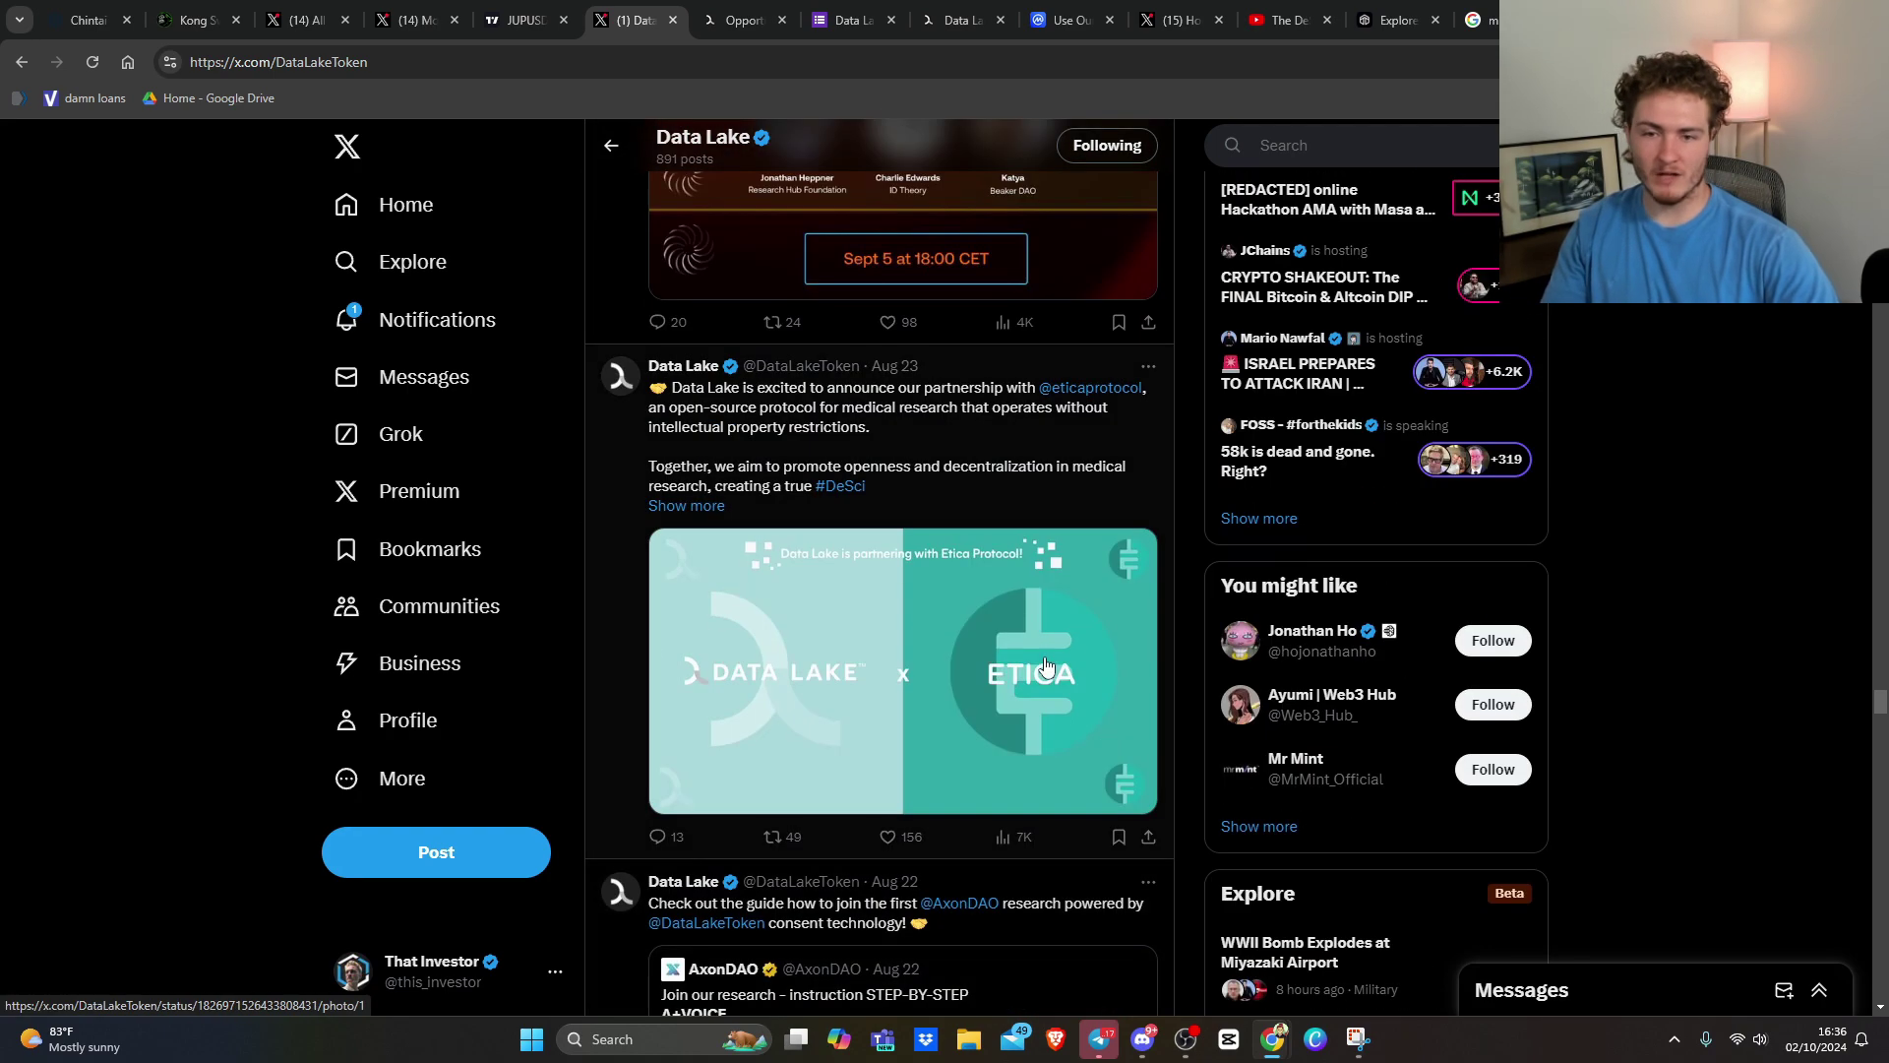
{"action": "scroll", "coordinate": [927, 557], "scroll_direction": "down", "scroll_amount": 5}
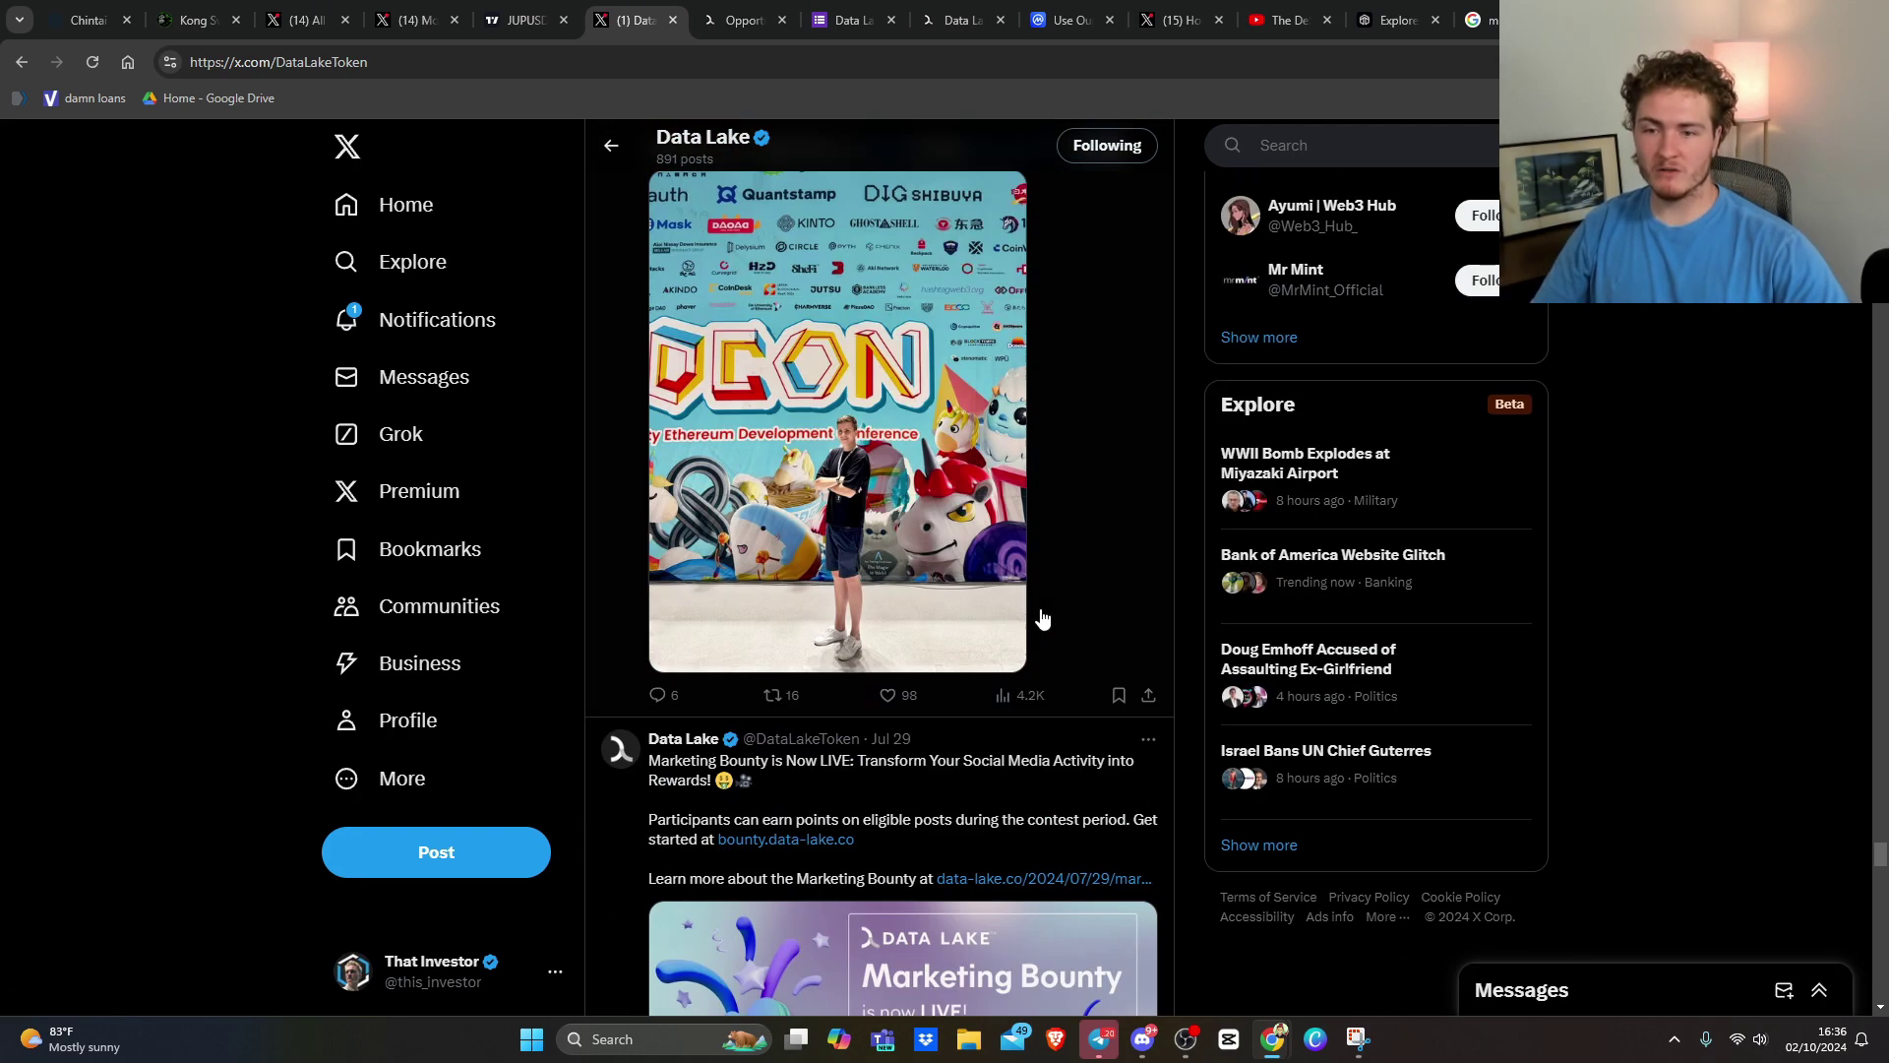
{"action": "scroll", "coordinate": [1038, 624], "scroll_direction": "down", "scroll_amount": 3}
{"action": "scroll", "coordinate": [989, 644], "scroll_direction": "down", "scroll_amount": 4}
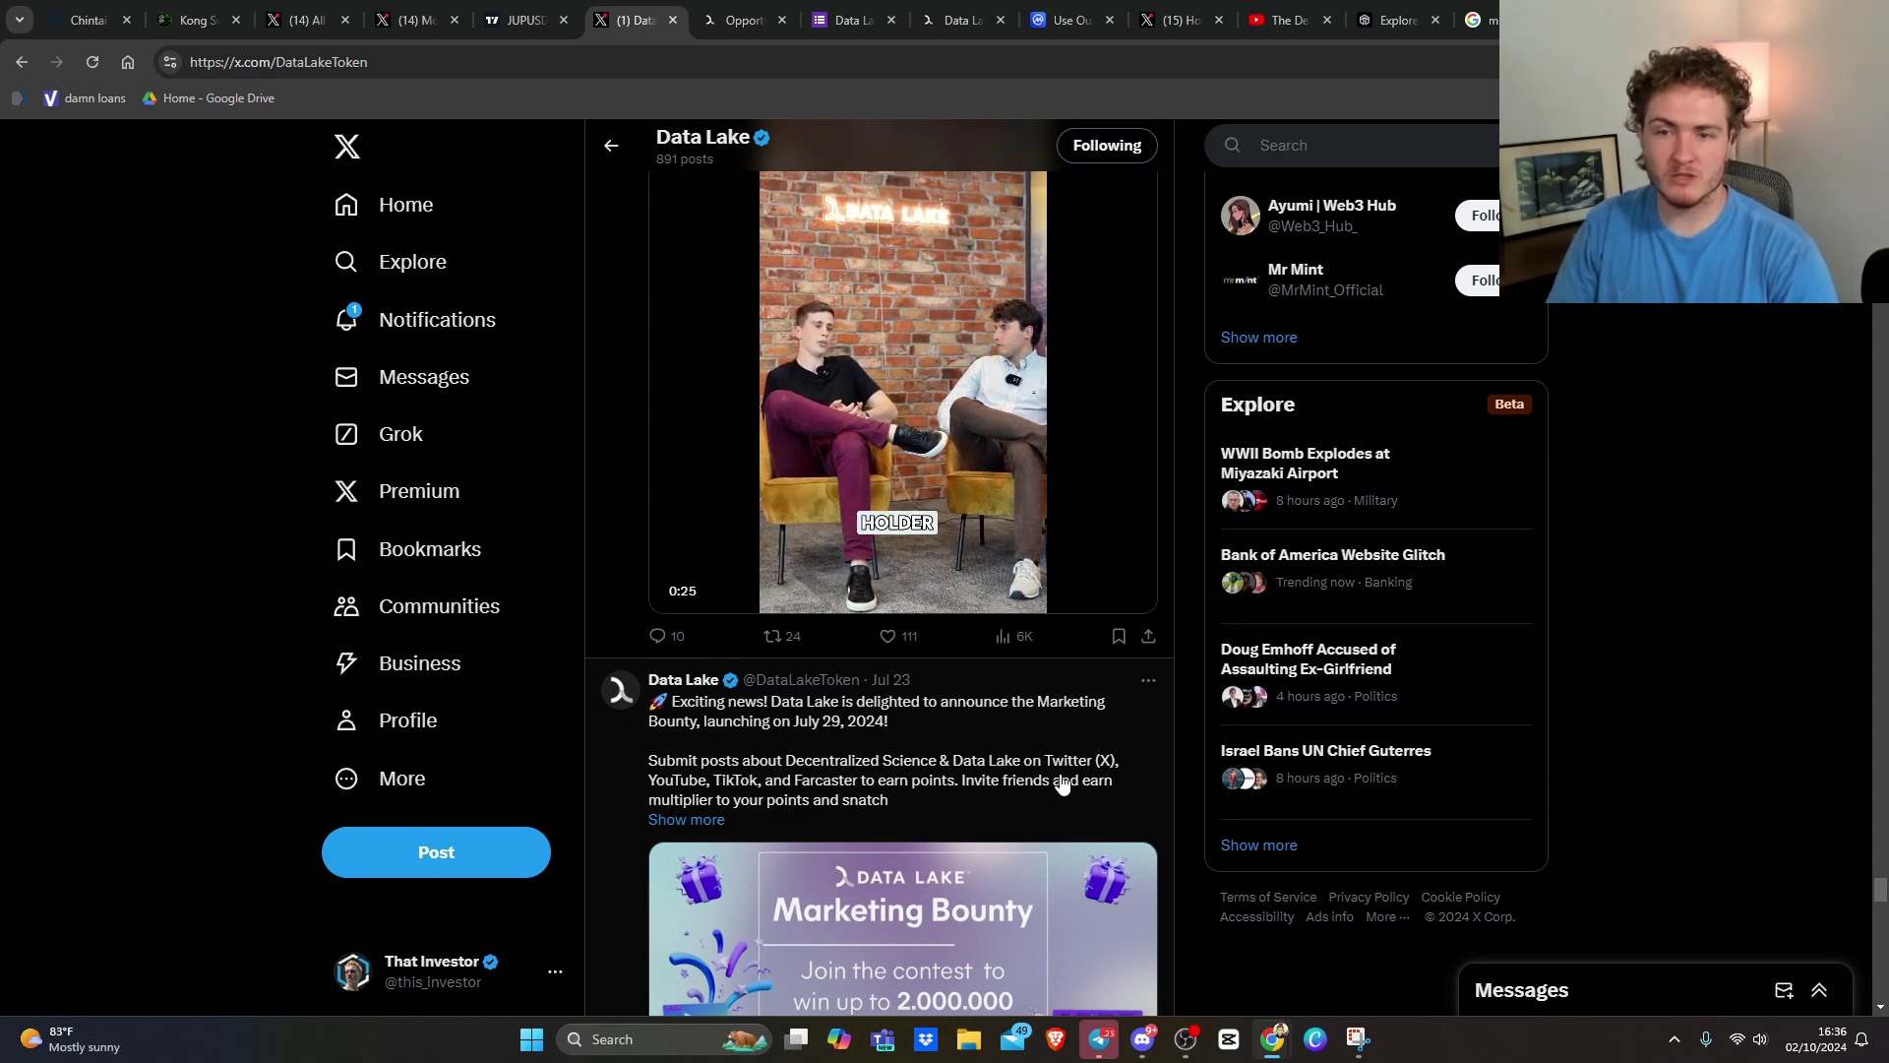
{"action": "scroll", "coordinate": [947, 779], "scroll_direction": "up", "scroll_amount": 10}
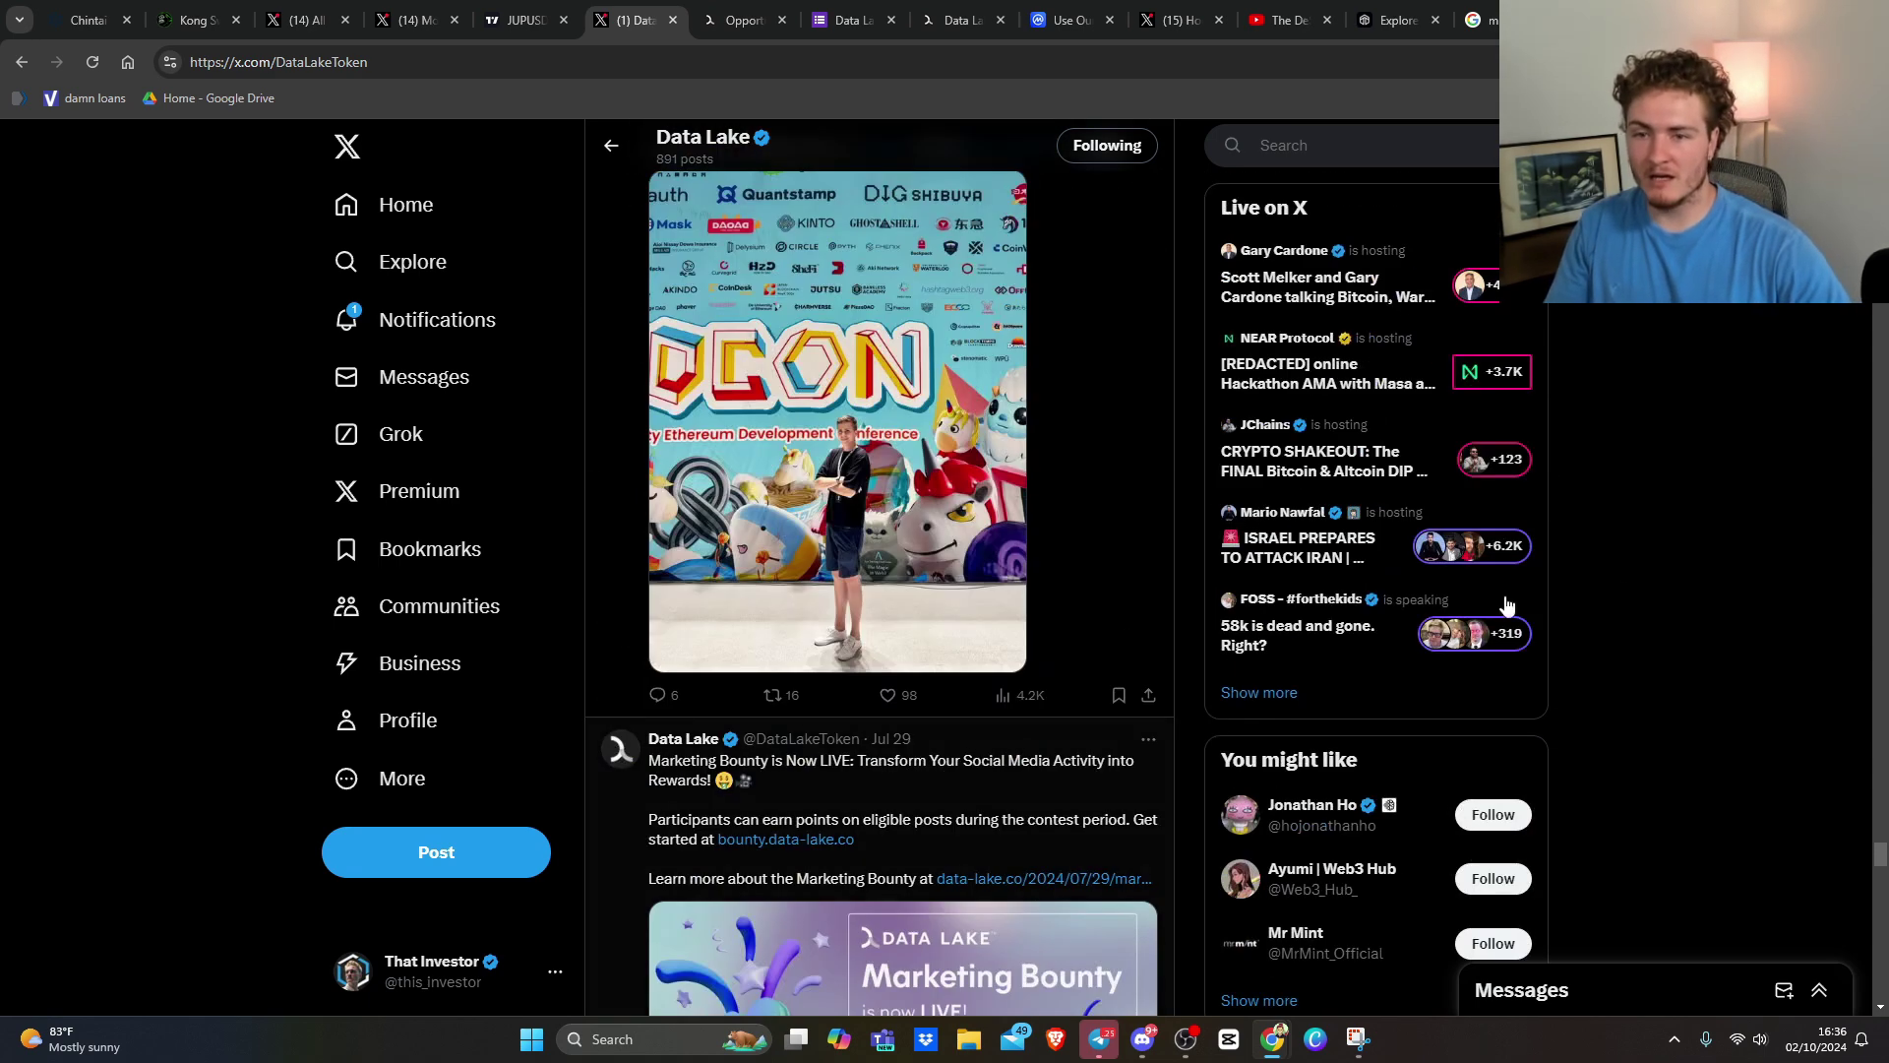
{"action": "left_click_drag", "start_coordinate": [1884, 864], "coordinate": [1504, 370]}
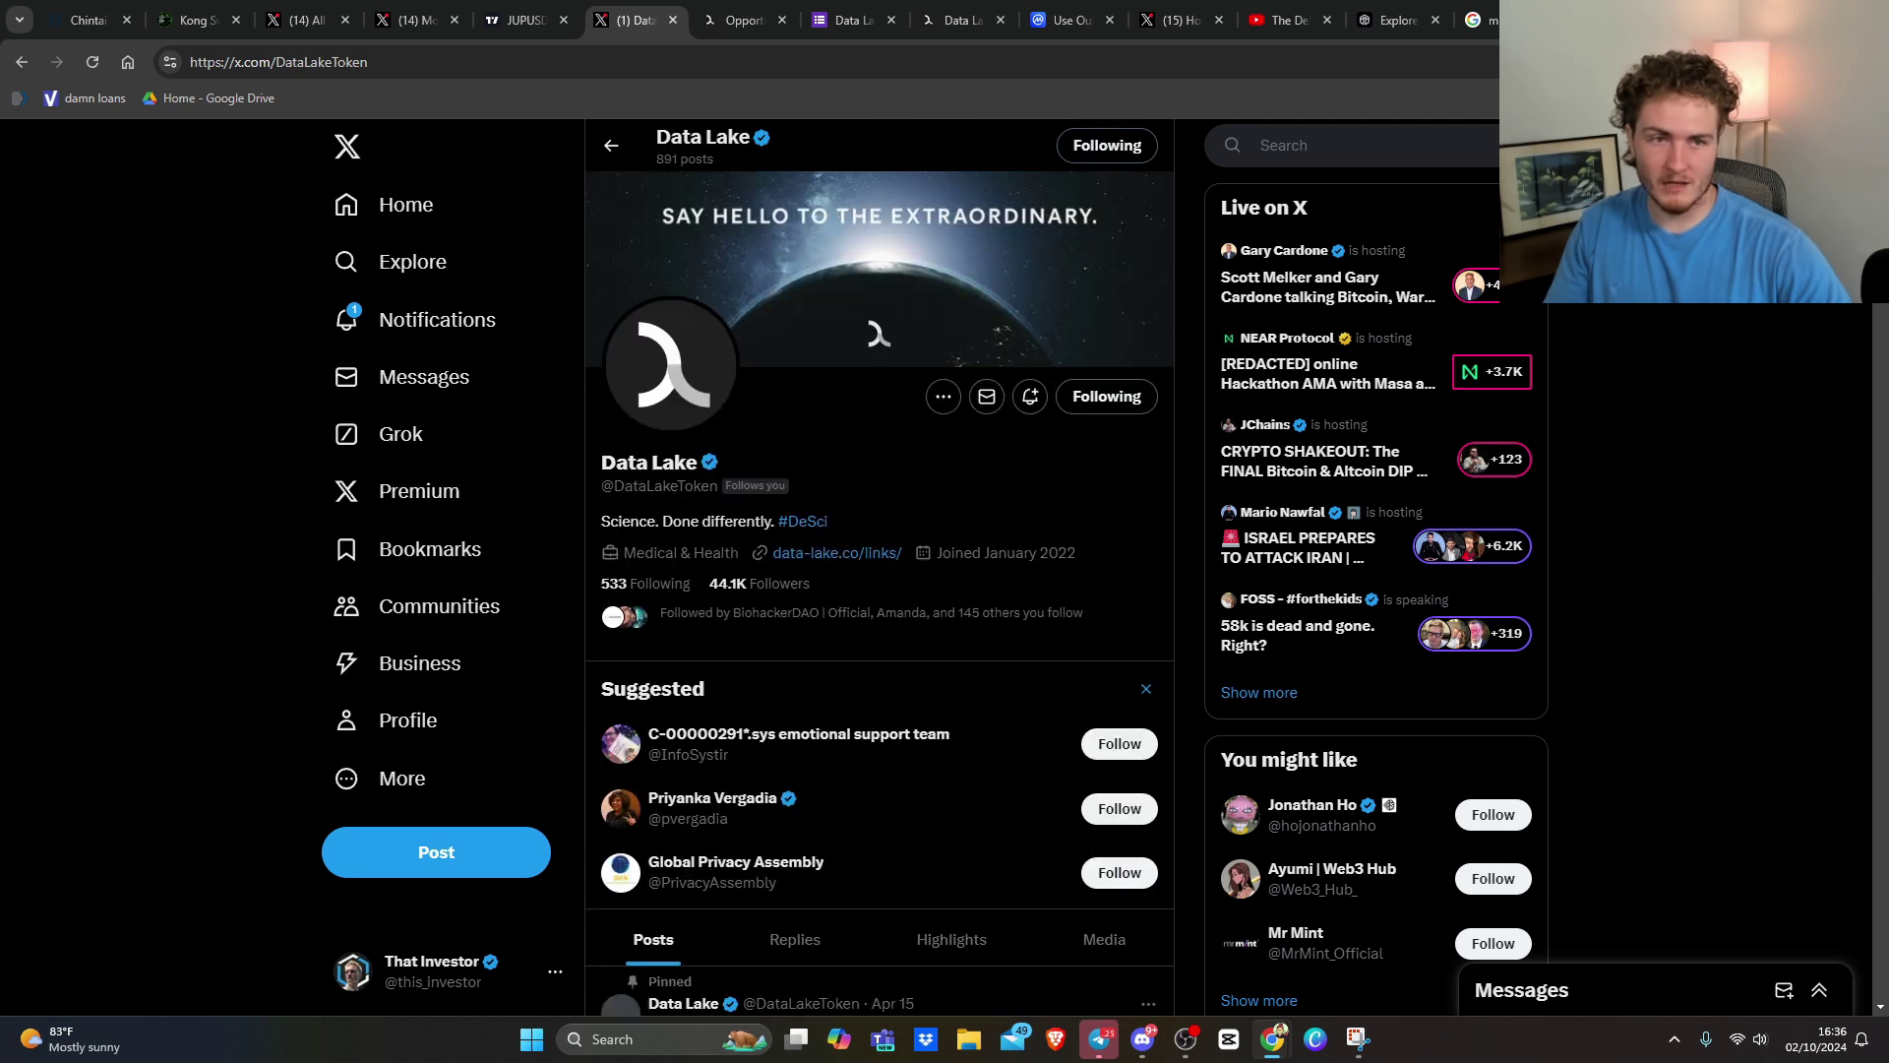